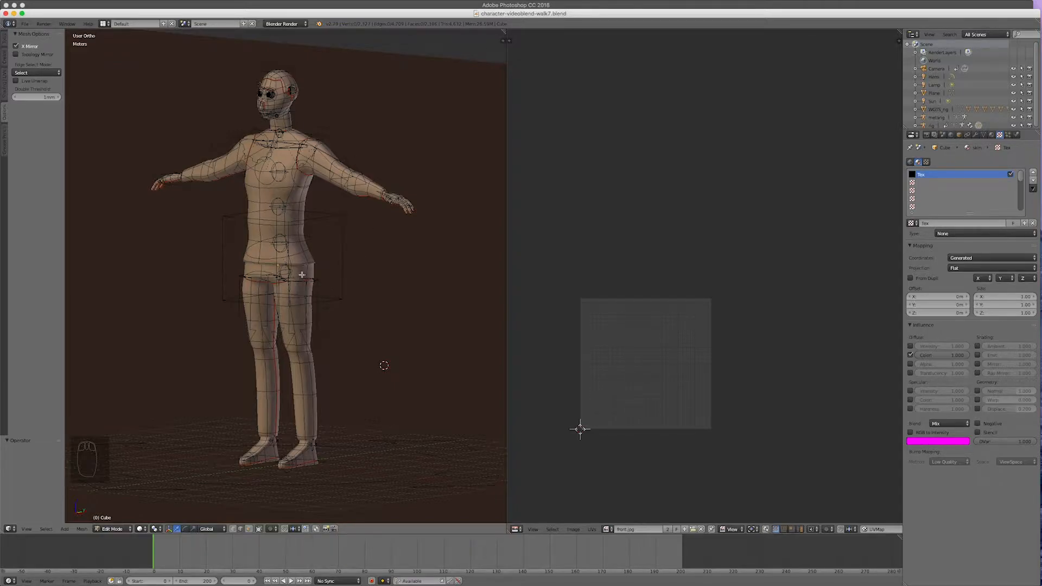
- Clear the seam from the edge loop around the character's nose and deselect everything
scroll(244, 109, up, 7)
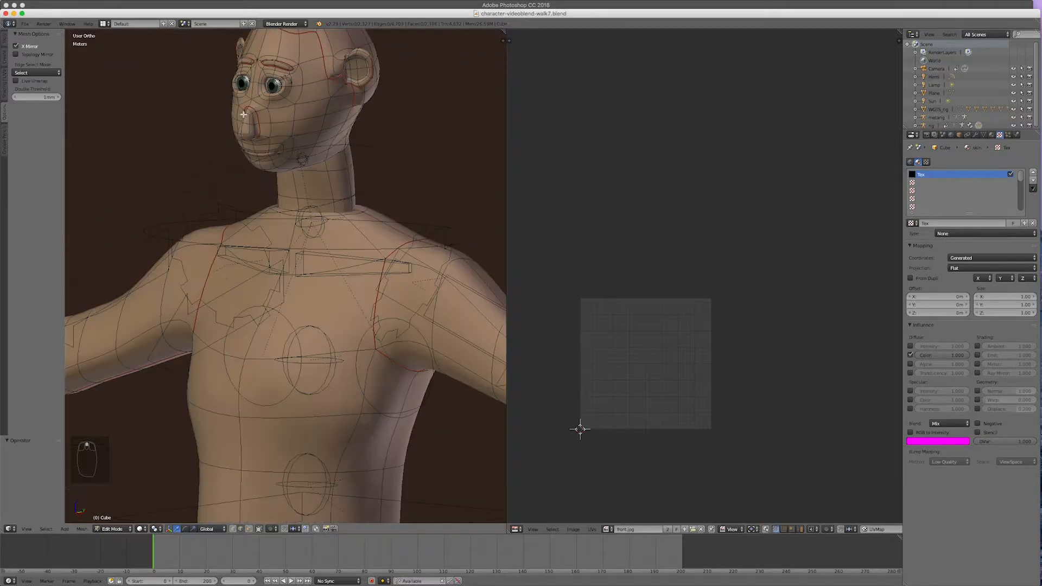
scroll(242, 114, up, 2)
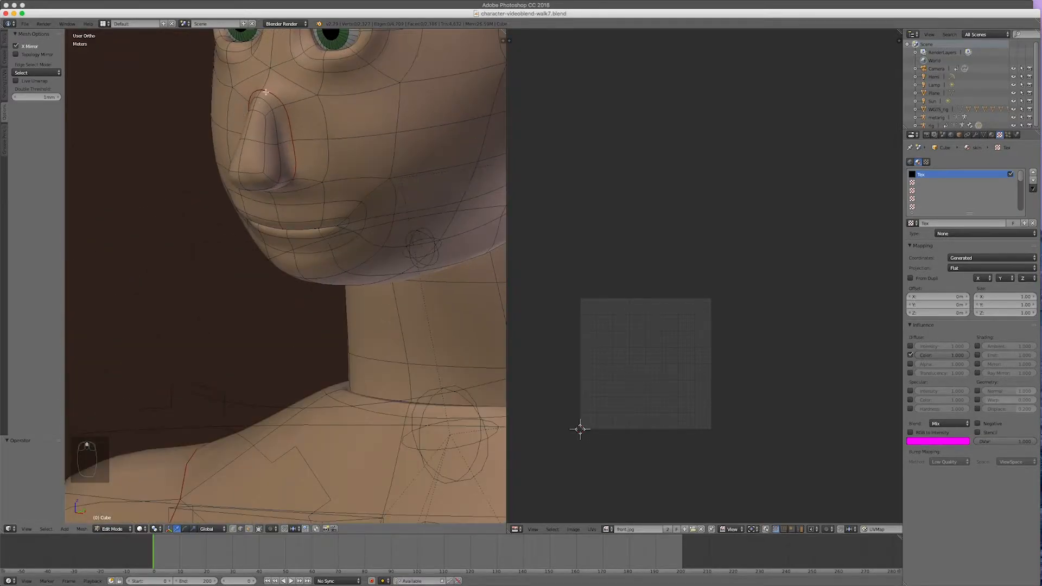
alt+right_click(292, 150)
key(ctrl+e)
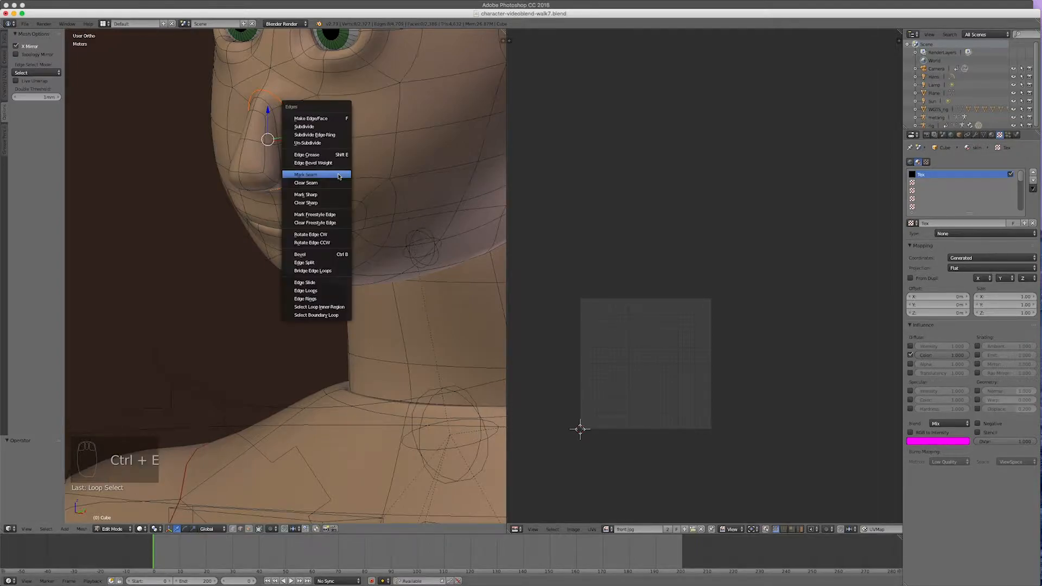
click(325, 183)
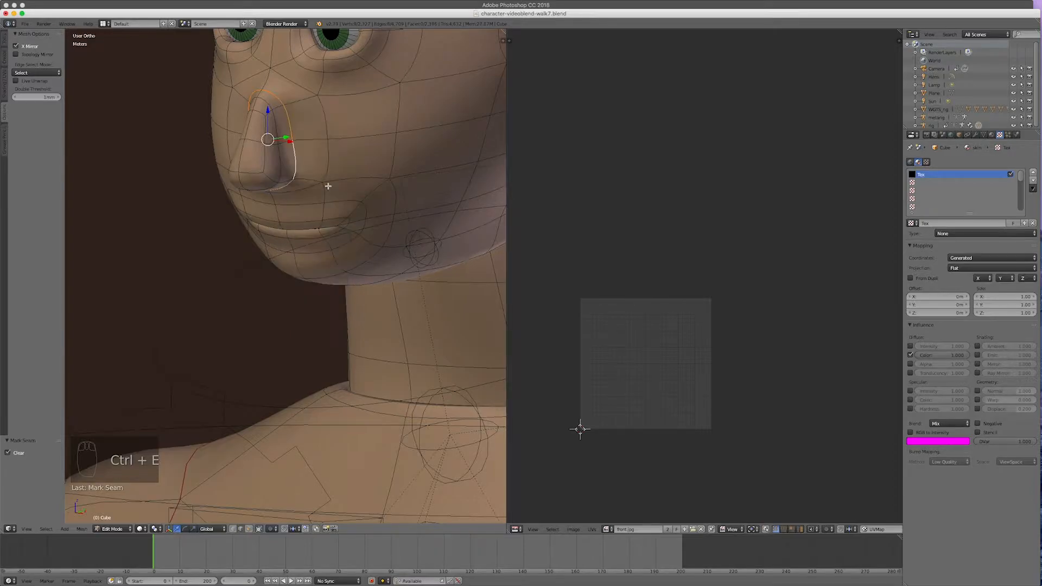
key(a)
scroll(331, 191, down, 7)
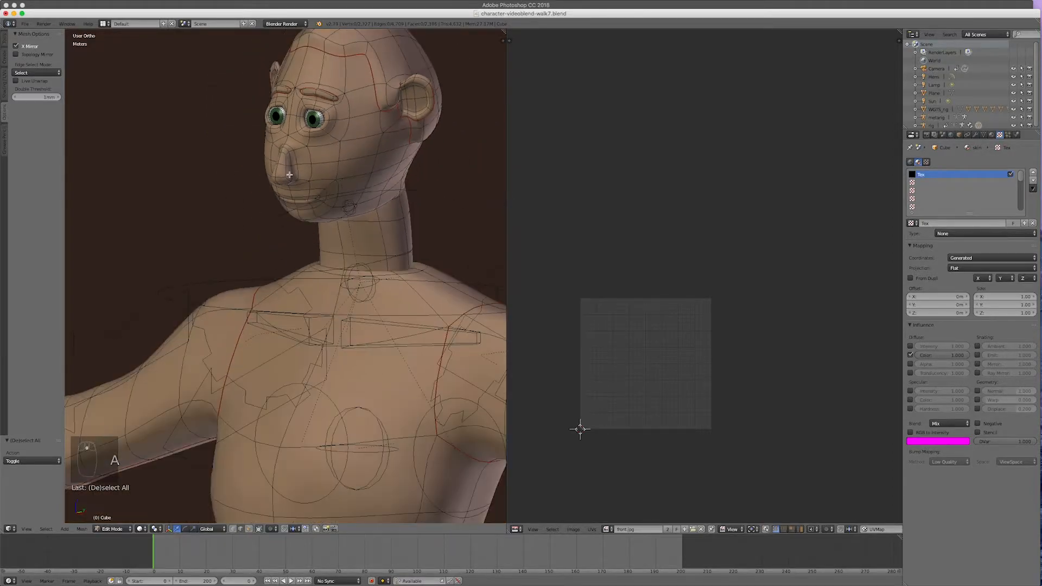
scroll(299, 189, up, 4)
key(z)
key(z)
scroll(298, 193, down, 4)
scroll(297, 196, down, 6)
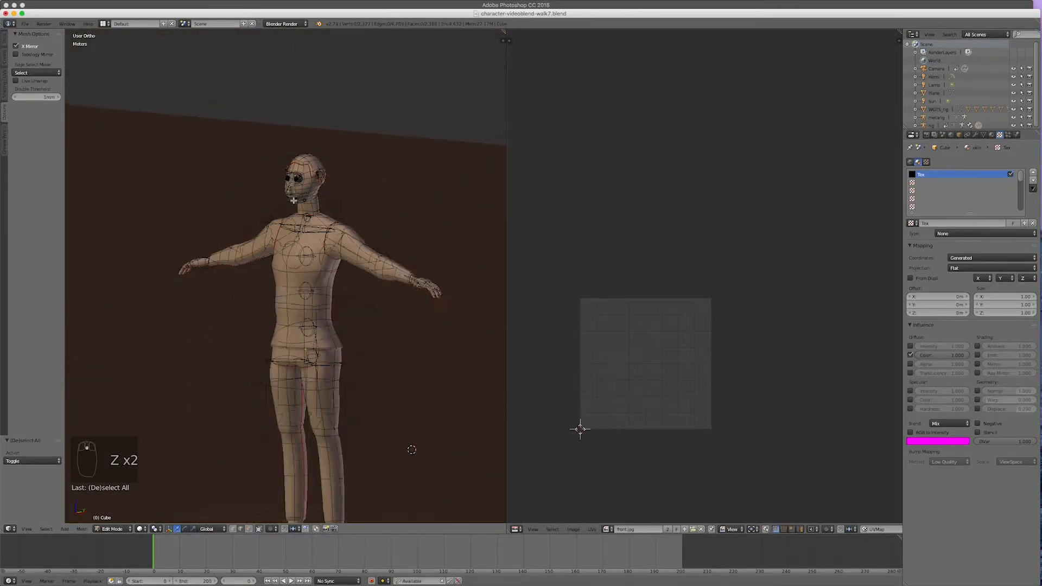
- Leave Edit Mode and show only the first layer so the rig and floor plane are hidden
scroll(322, 331, up, 10)
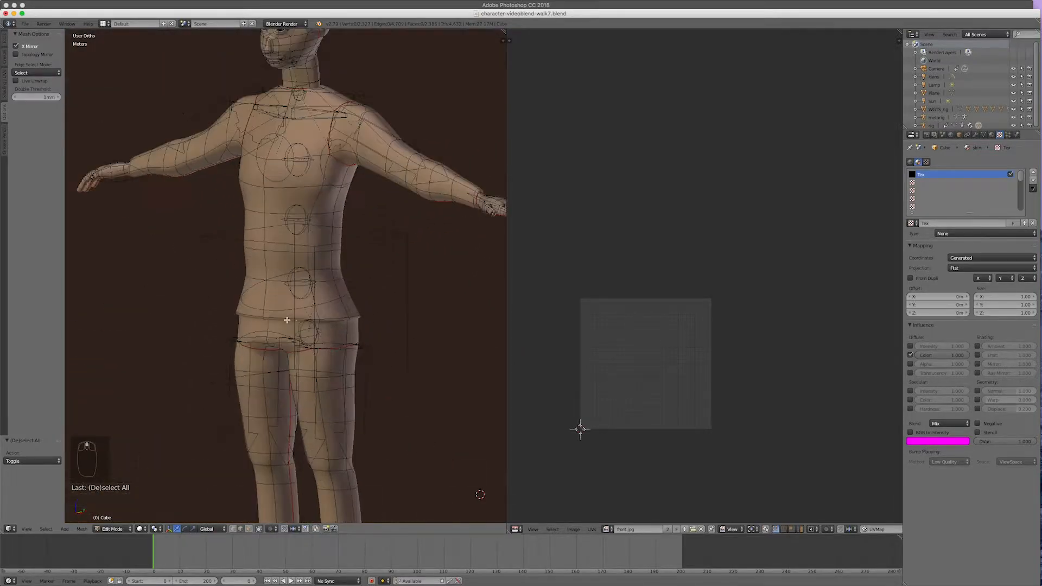
drag(302, 330, 307, 324)
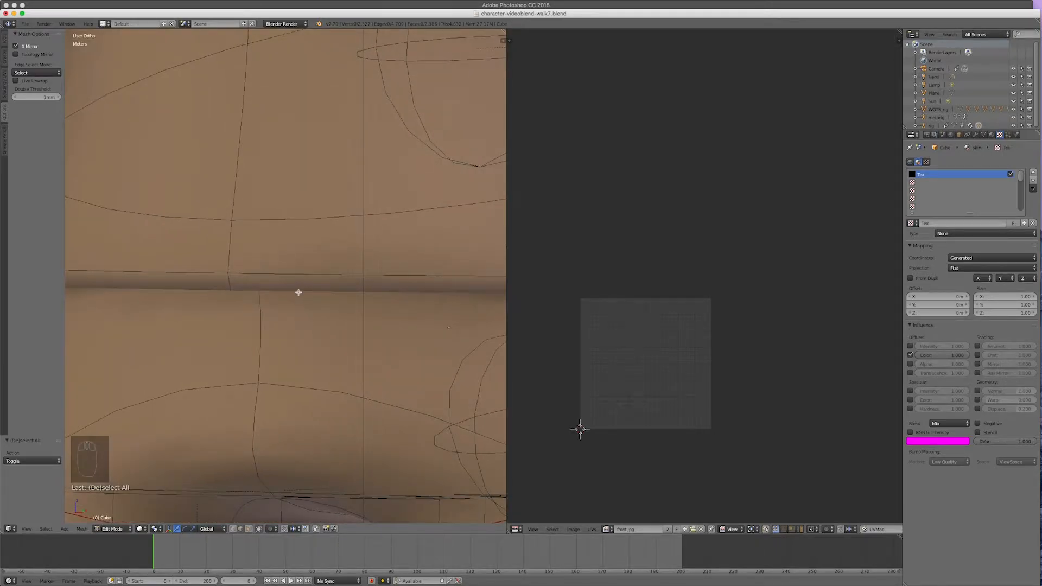
scroll(298, 292, up, 3)
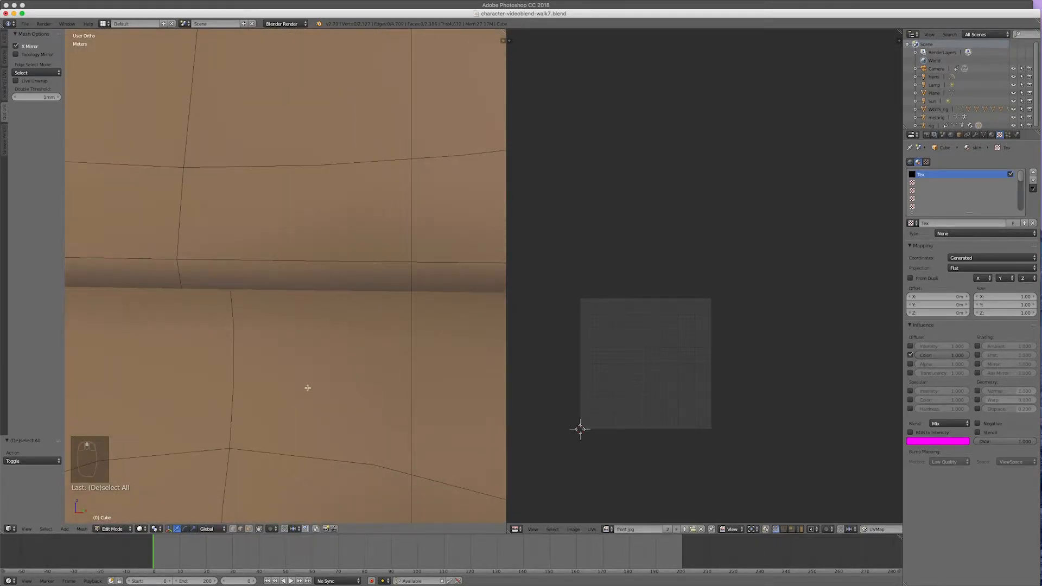
key(Tab)
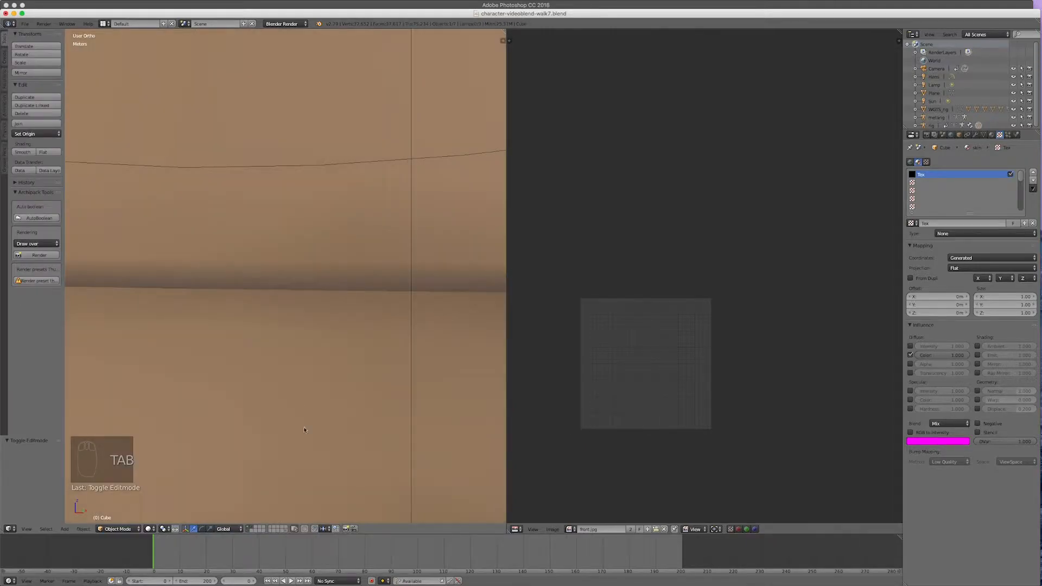
click(248, 529)
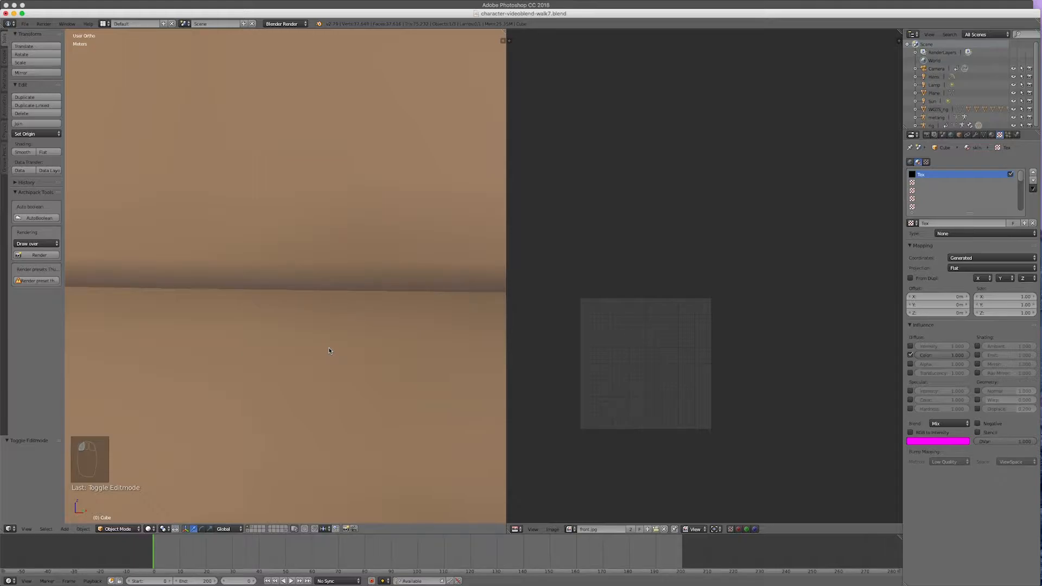
- Mark the hidden inner edge loop beneath the shirt hem at the waist as a seam
key(Tab)
key(z)
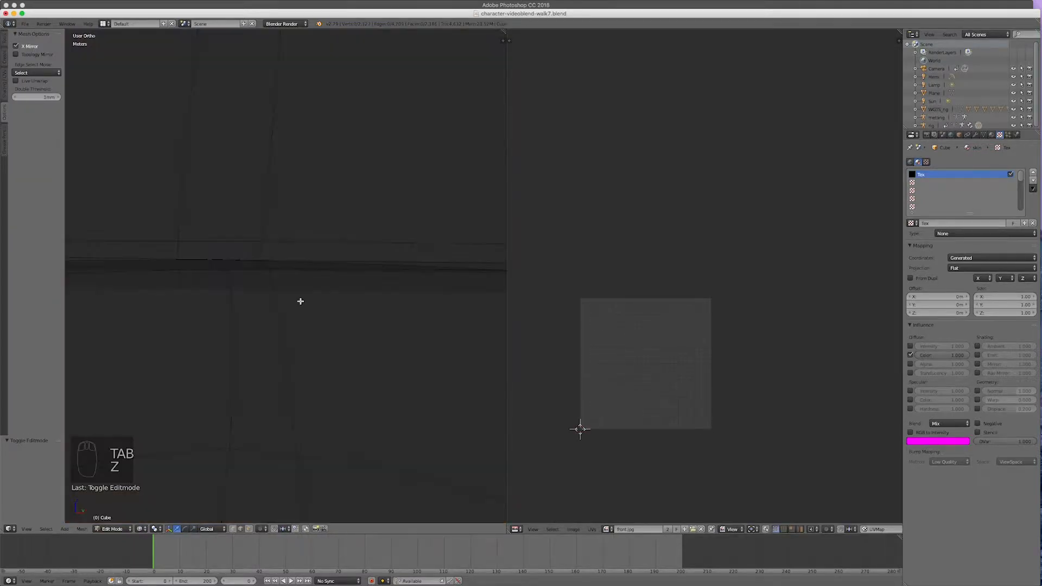
alt+click(278, 270)
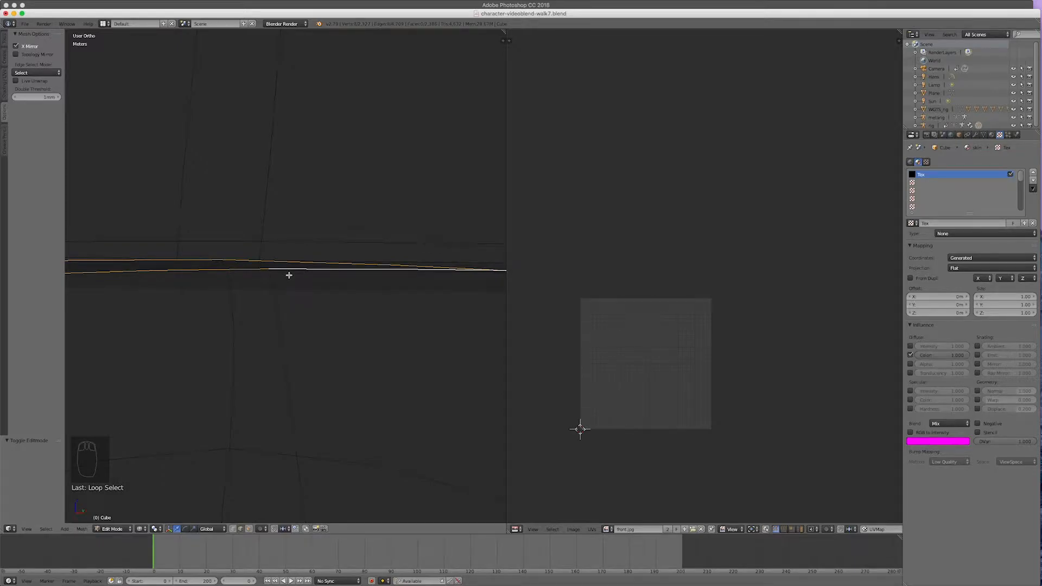
key(z)
scroll(288, 275, down, 6)
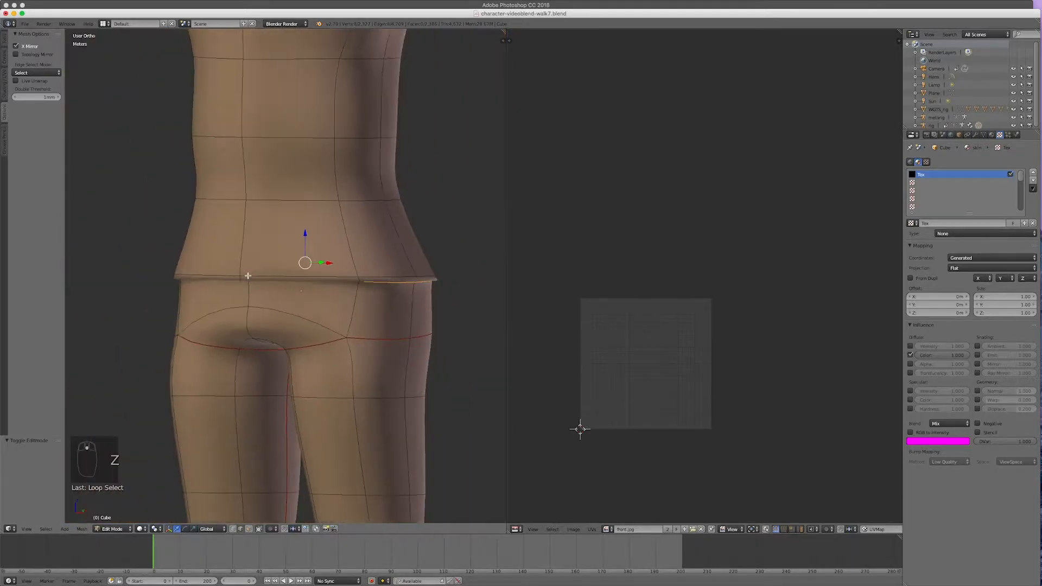
key(ctrl+e)
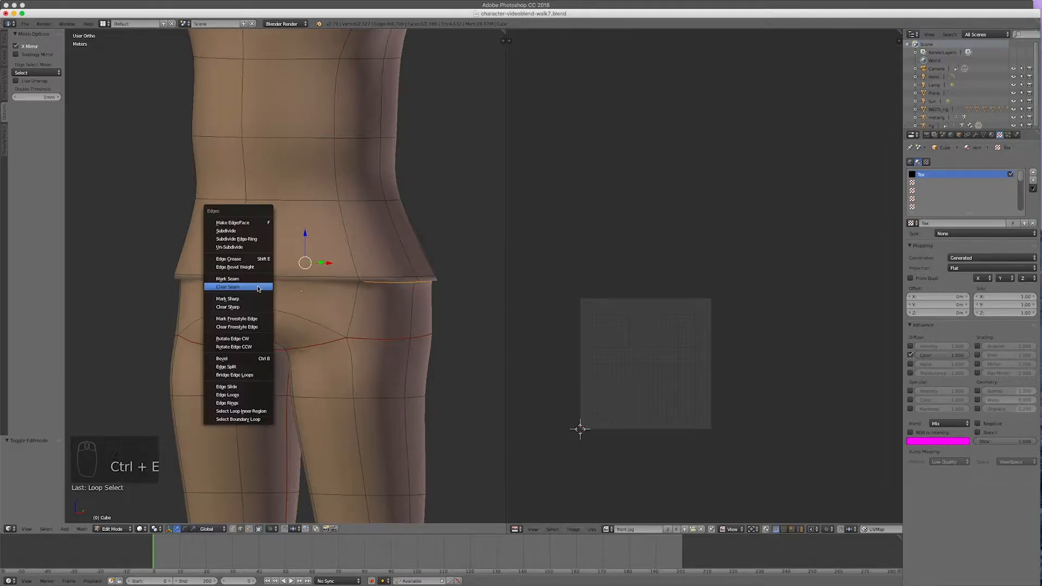
click(260, 282)
scroll(300, 309, down, 6)
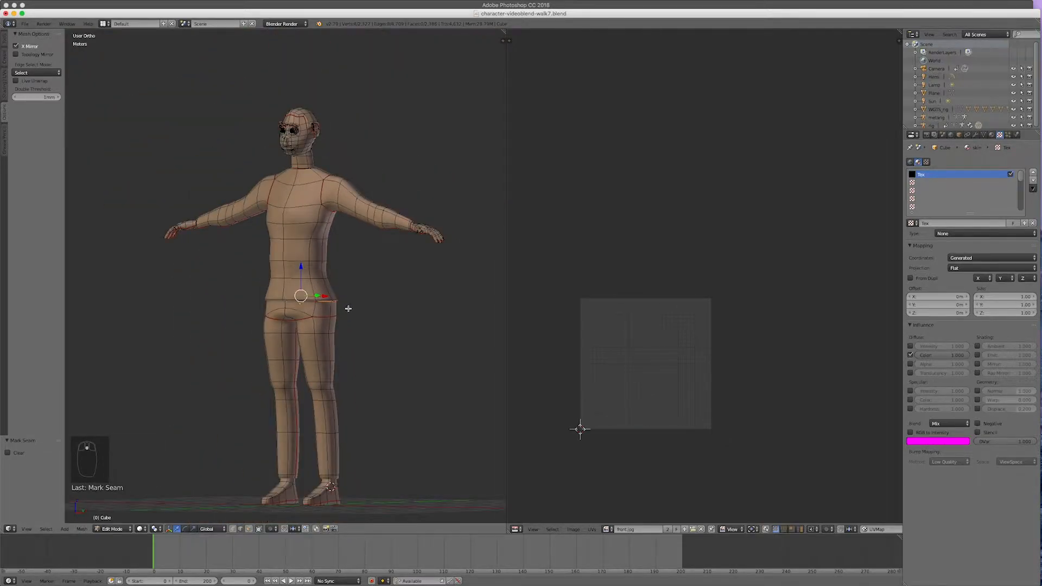
drag(344, 310, 358, 321)
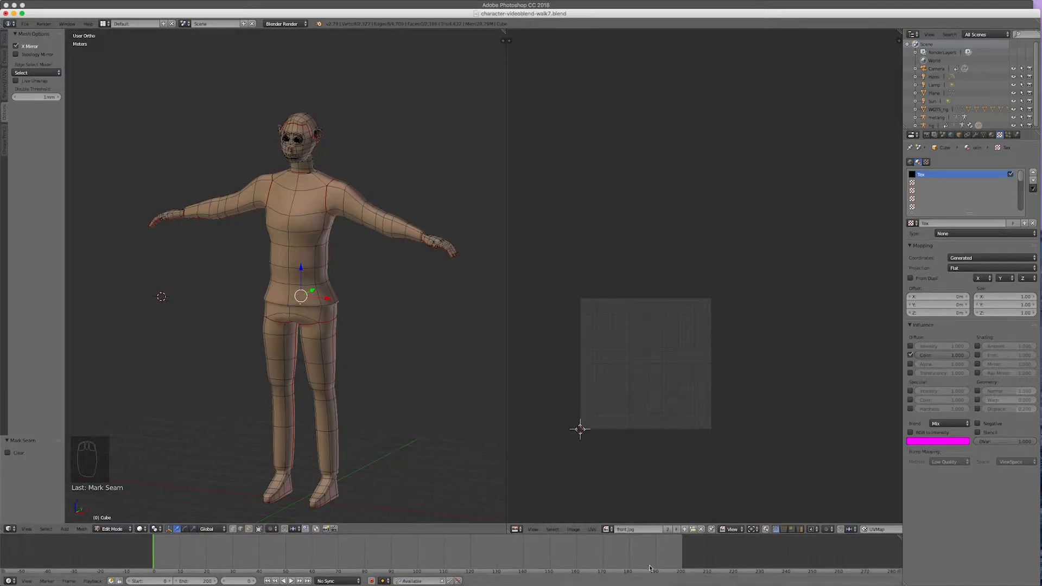
- Create a new blank image named uv-1, 2048 px wide and 2048 px high, for the UV layout
click(665, 493)
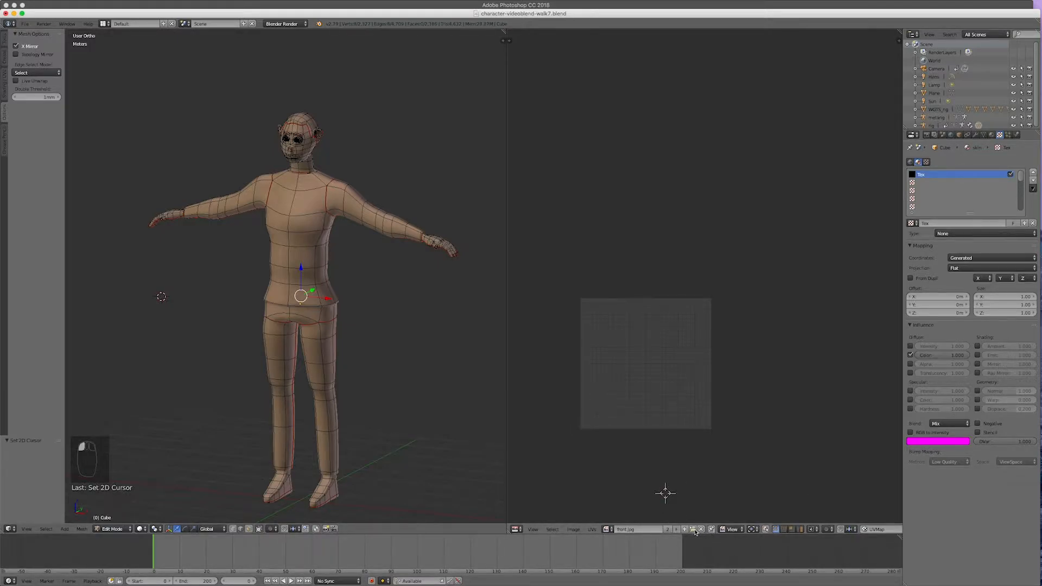
click(693, 530)
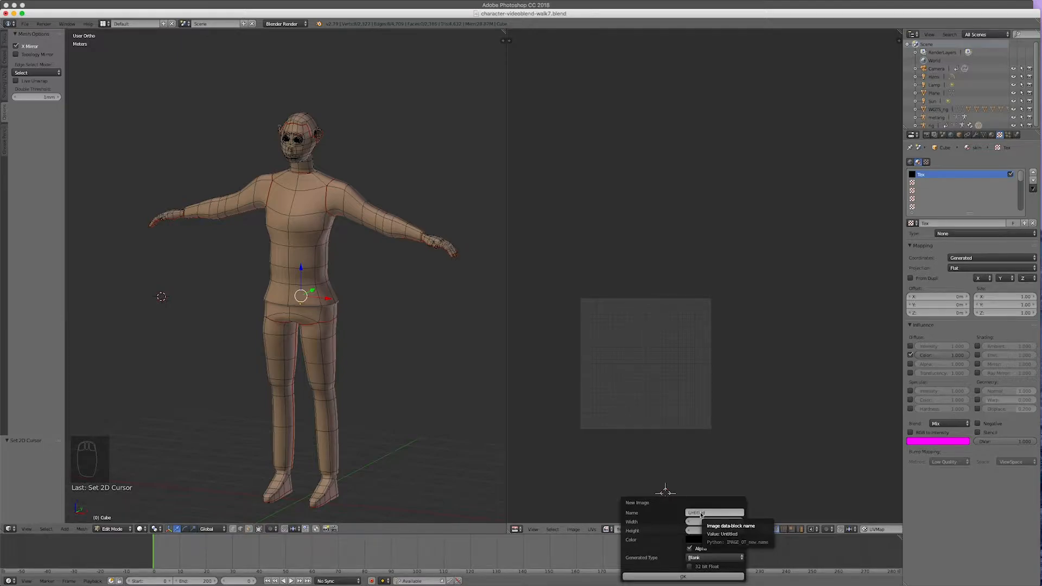
click(701, 513)
text(uv-1)
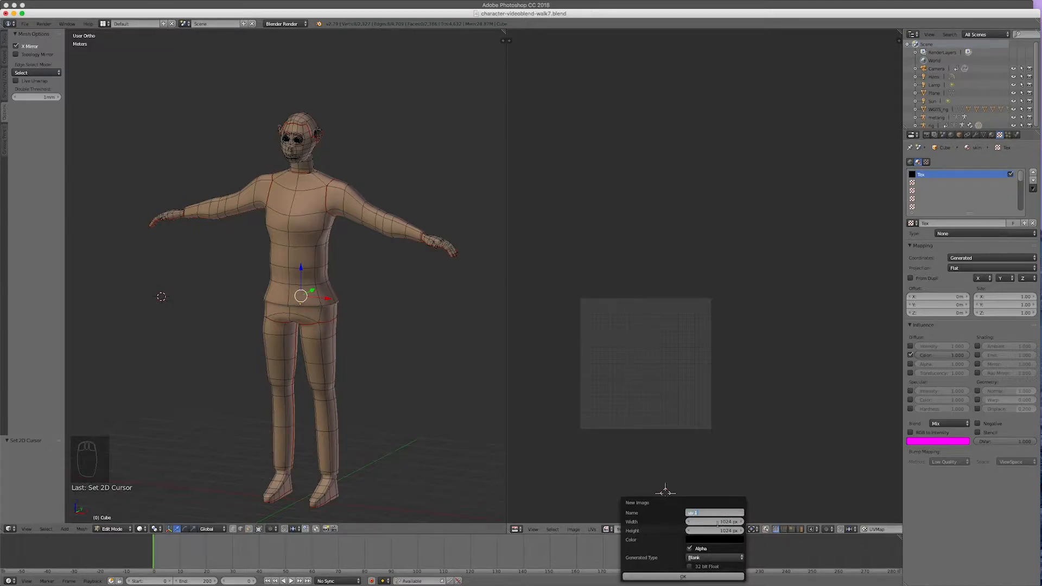
click(721, 522)
text(2)
click(722, 530)
text(2048)
click(683, 576)
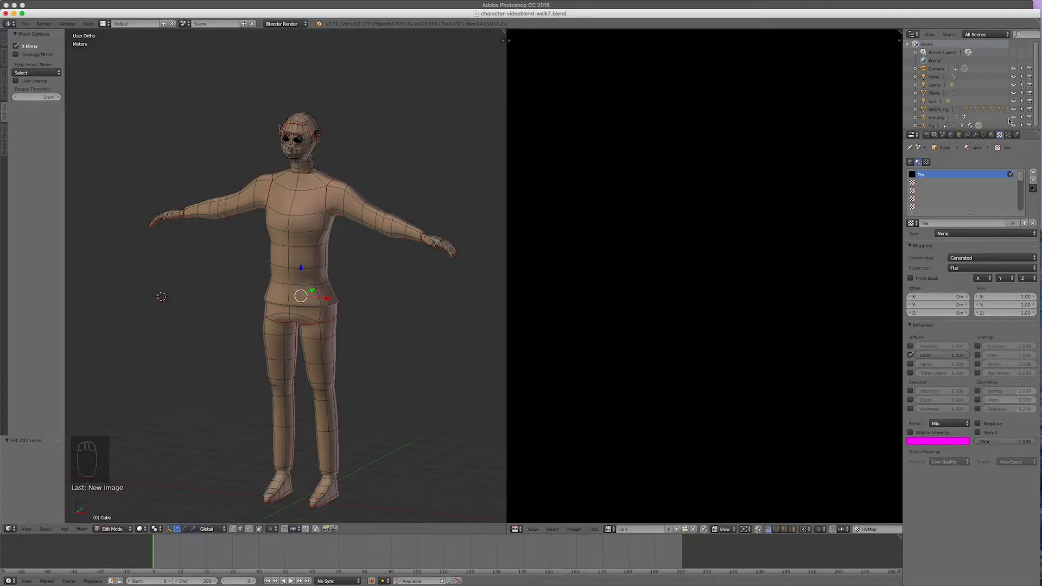
scroll(810, 280, down, 5)
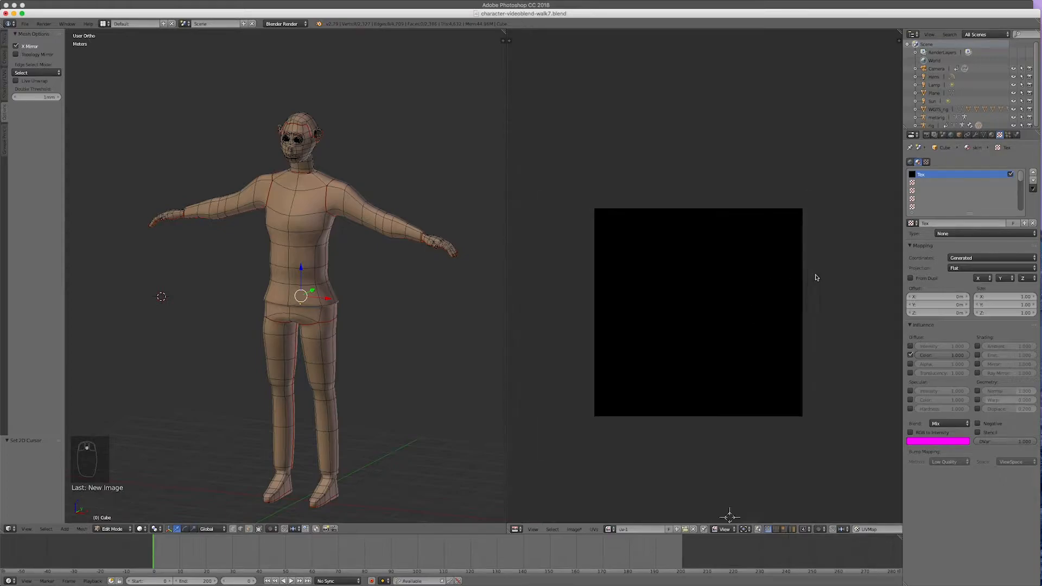
scroll(809, 282, up, 3)
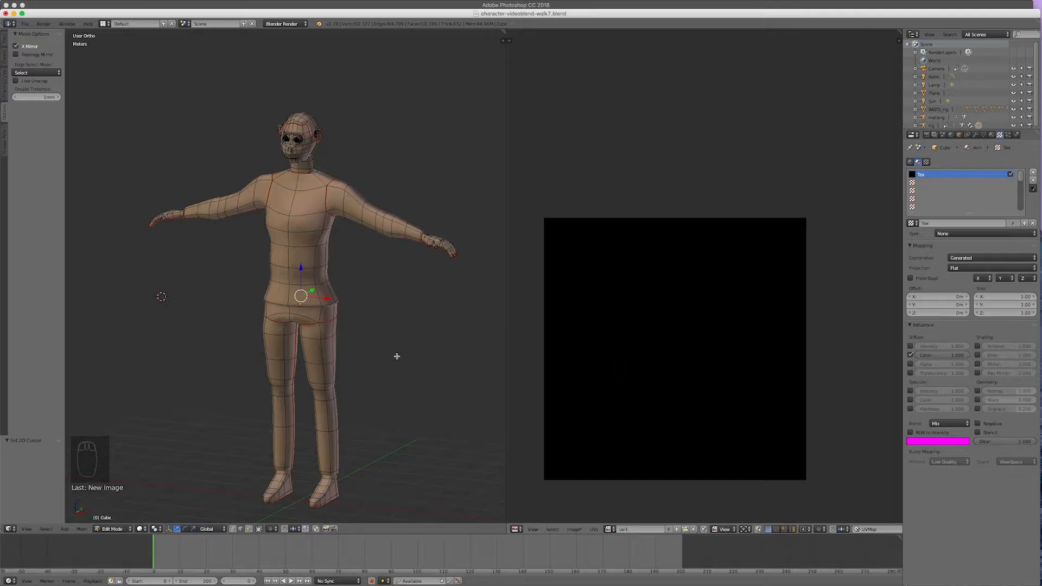
- Select only the faces assigned to the skin material and unwrap them along the marked seams
key(a)
key(a)
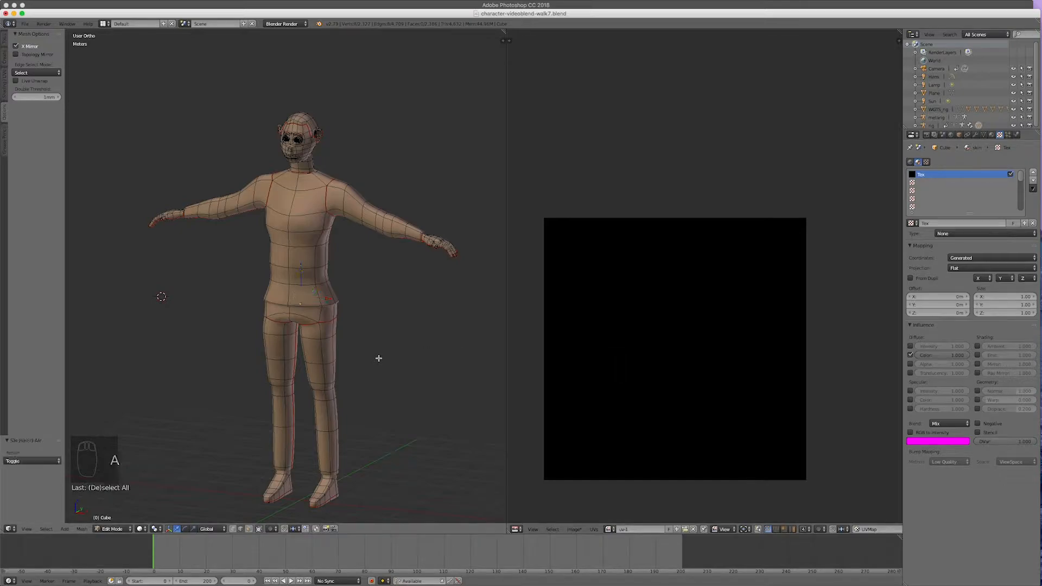
key(a)
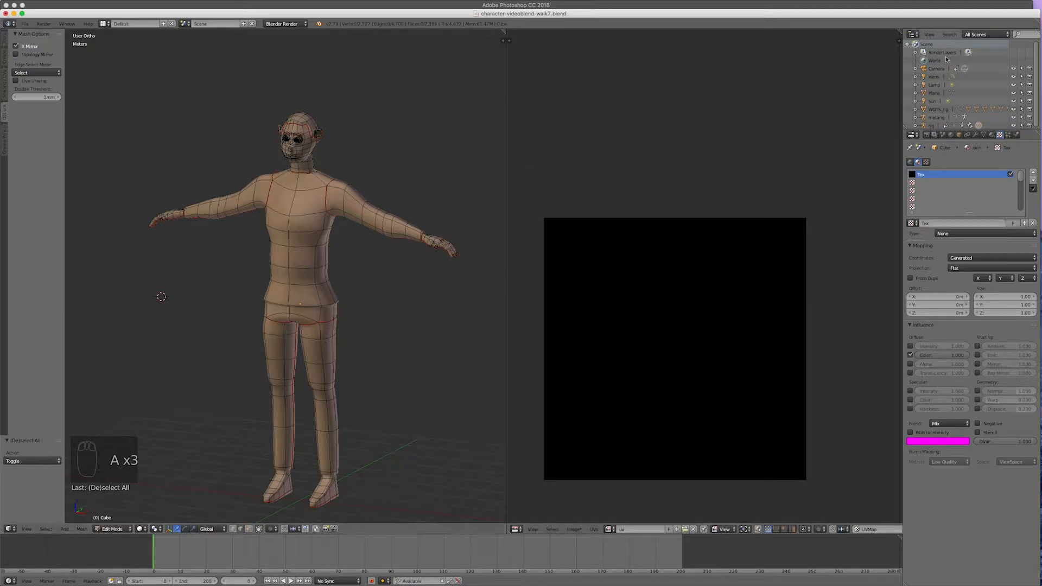
click(991, 135)
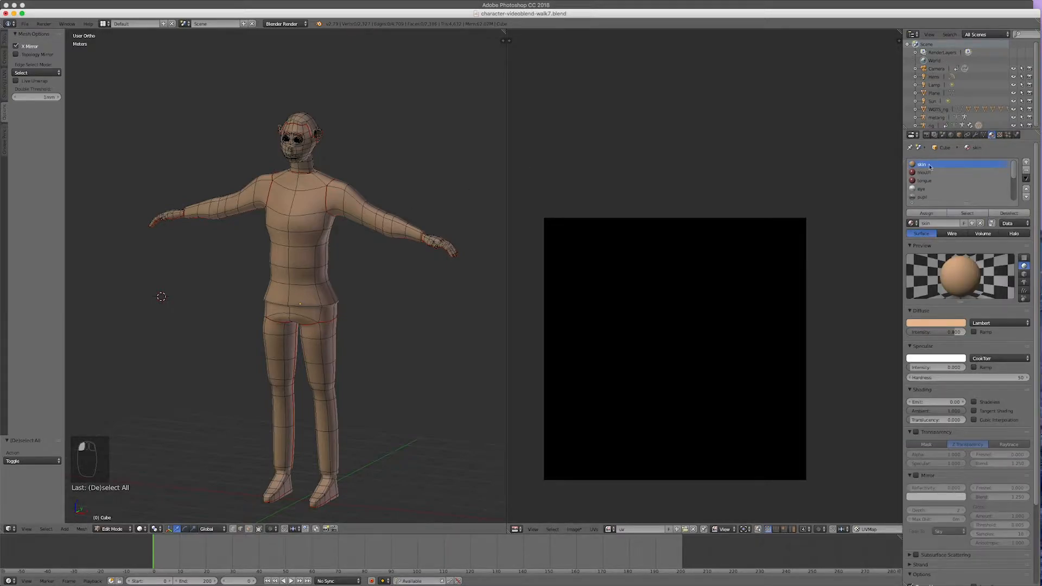
click(963, 214)
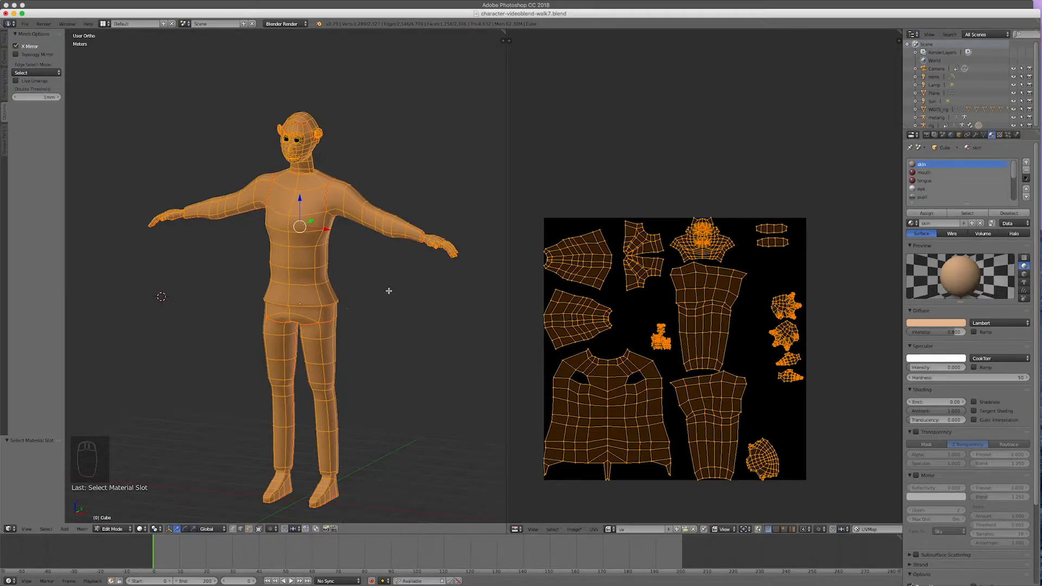
key(u)
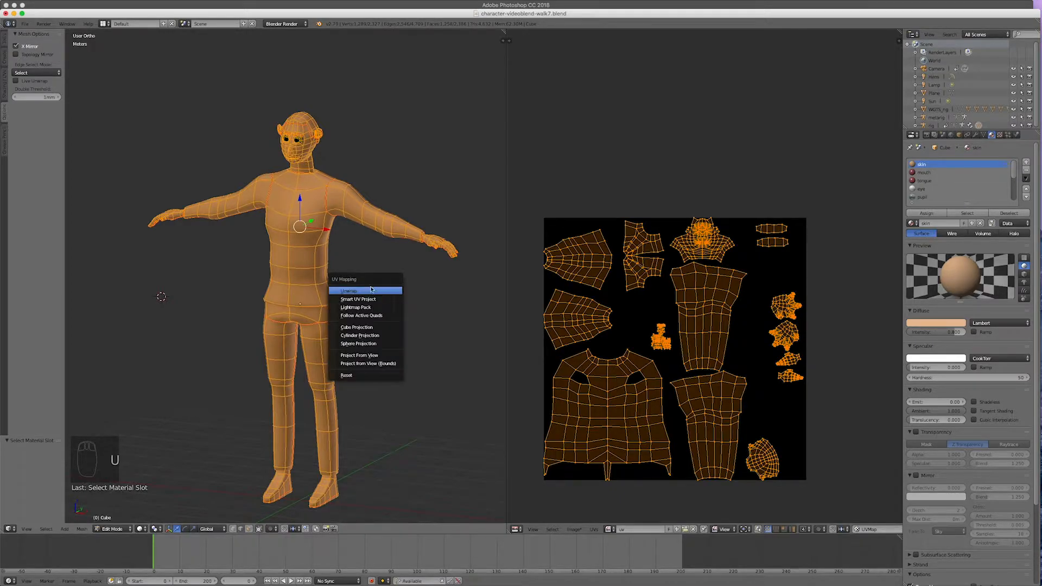
click(369, 291)
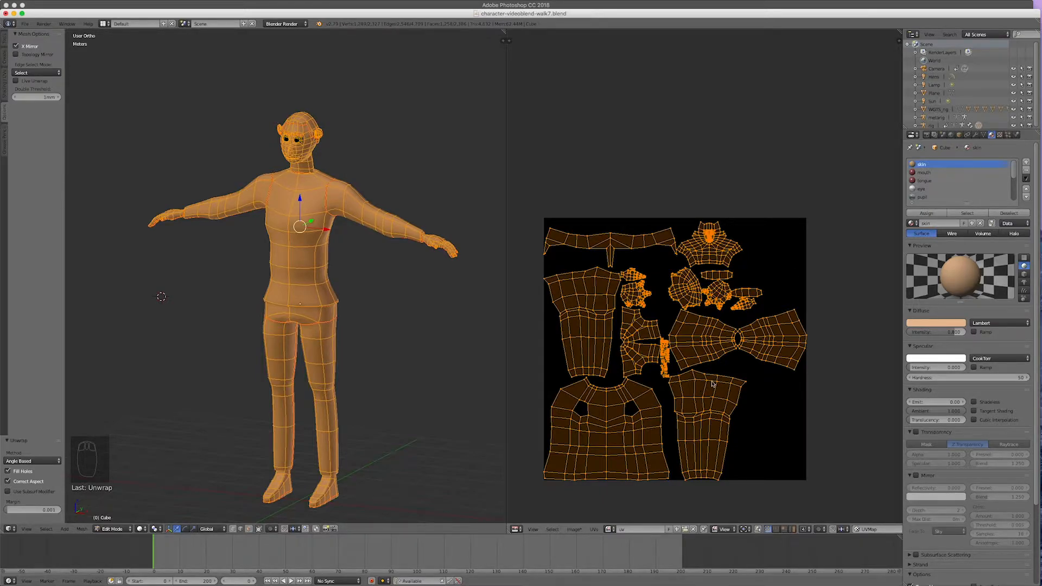
- Move one leg's UV island on top of the matching island of the other leg
key(a)
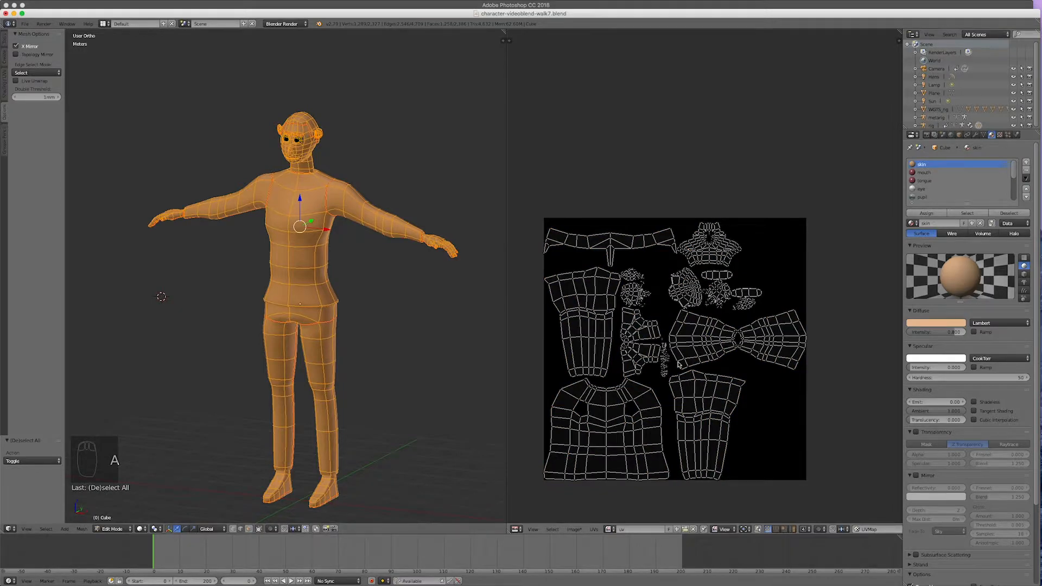
key(l)
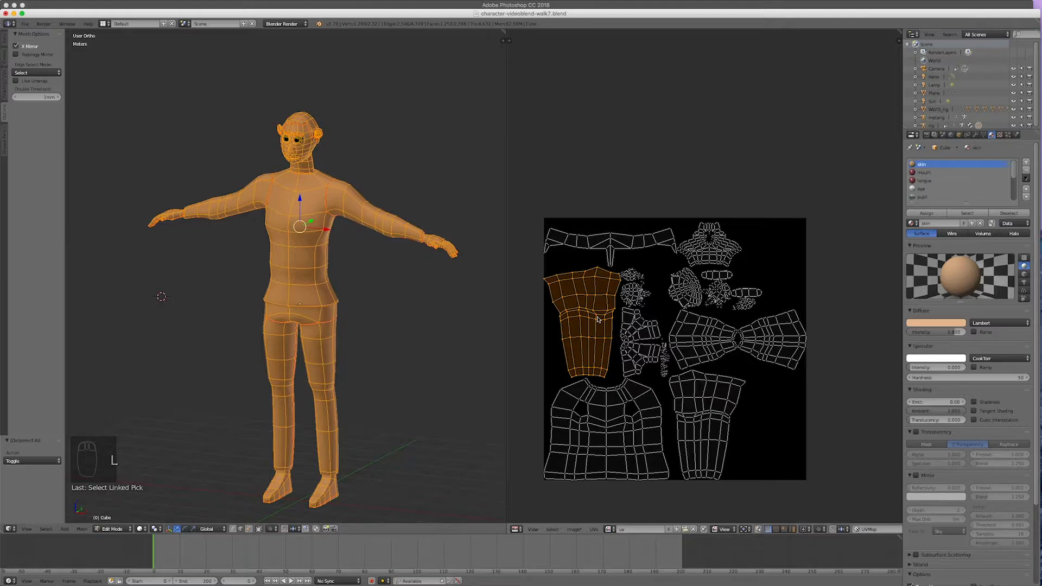
key(g)
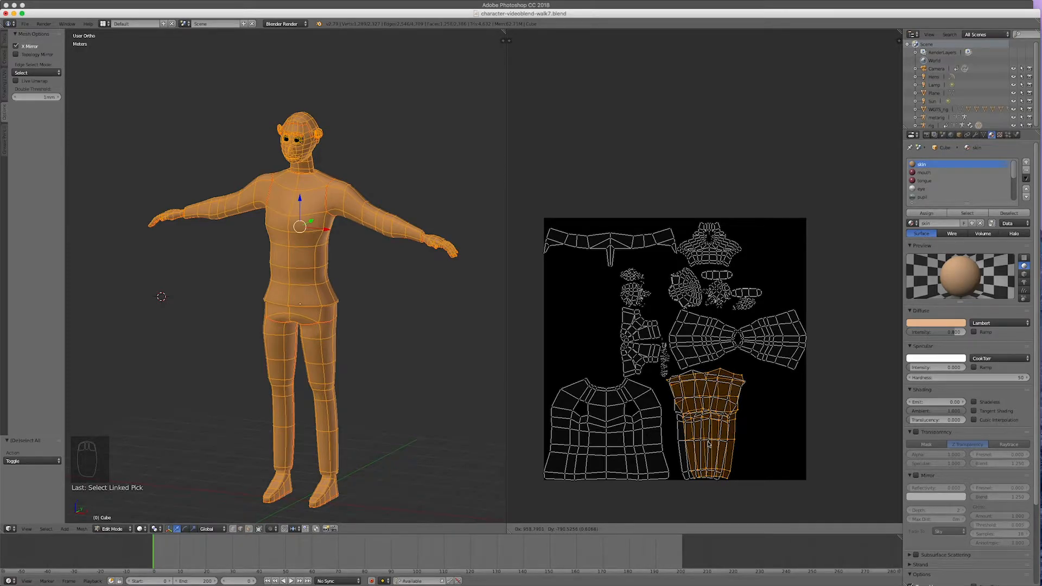
click(708, 444)
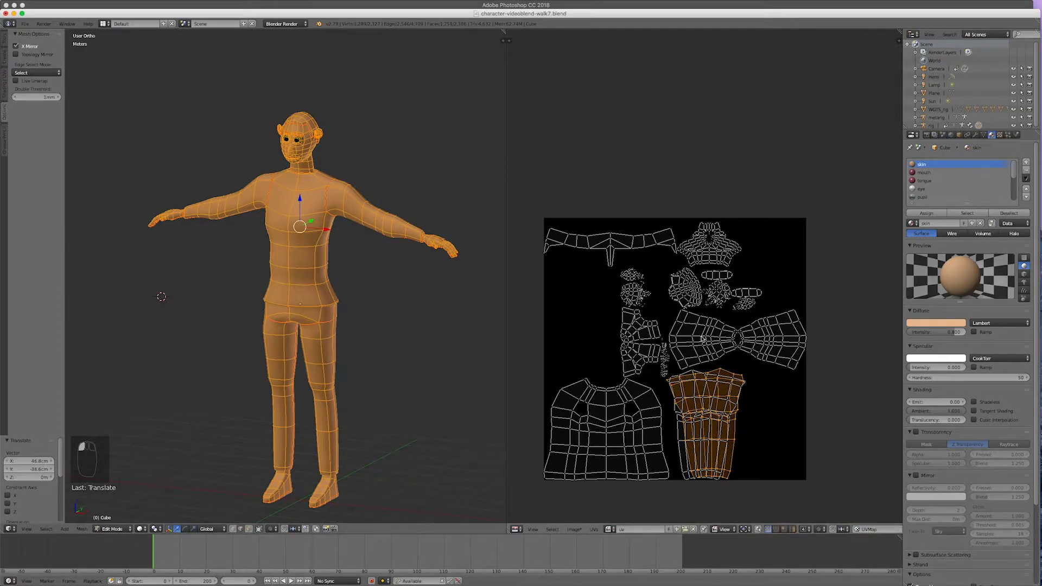
- Move one fan-shaped UV island of the mirrored bow-tie pair on top of its matching island
key(l)
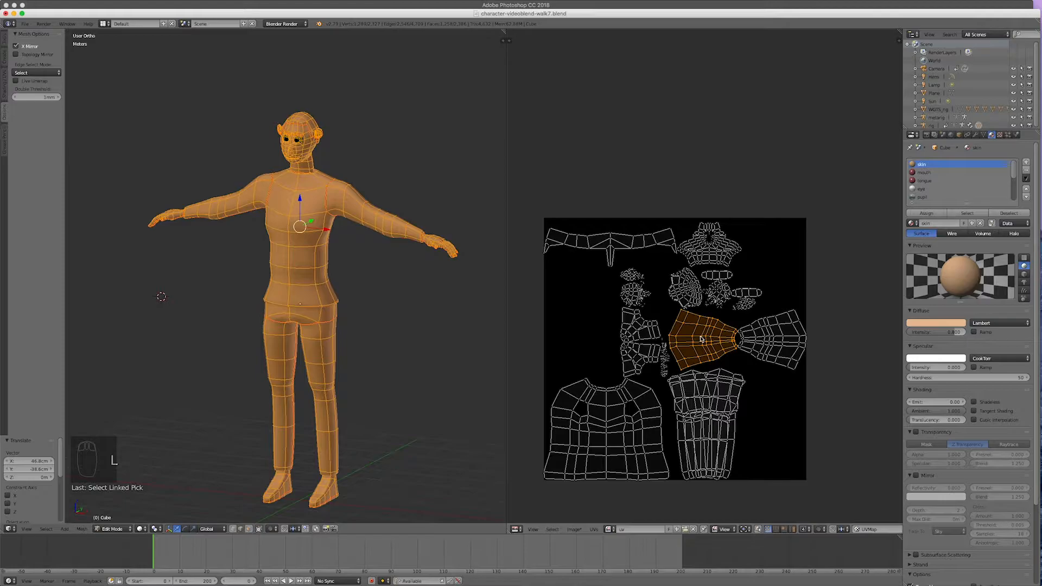
key(g)
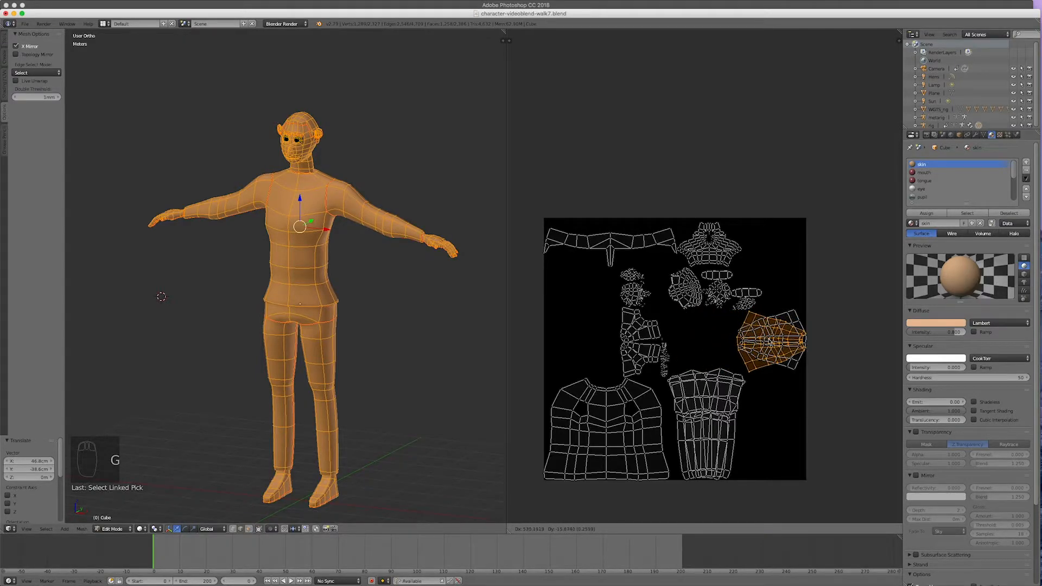
click(770, 342)
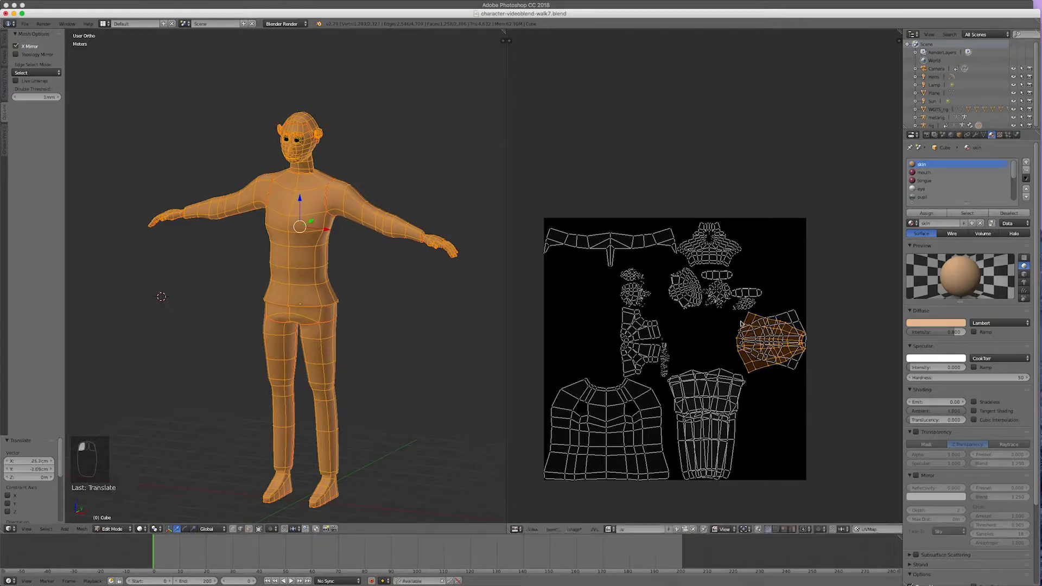
- Move the pair of adjoining mirrored UV islands into the empty space above the large shirt island, near the layout's left edge
scroll(727, 297, up, 2)
scroll(728, 298, down, 2)
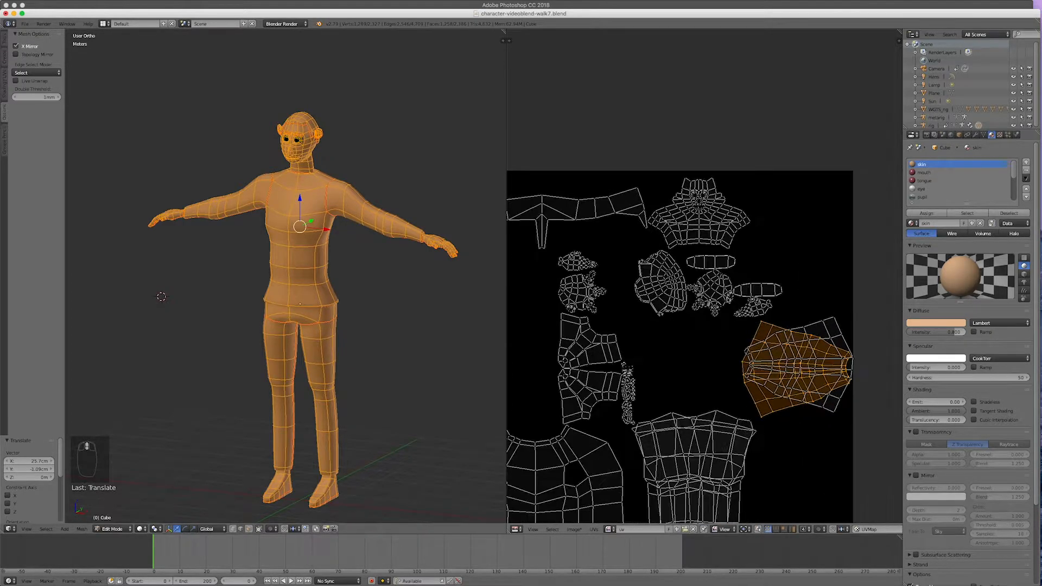
scroll(718, 490, up, 1)
scroll(719, 490, down, 2)
scroll(652, 334, up, 2)
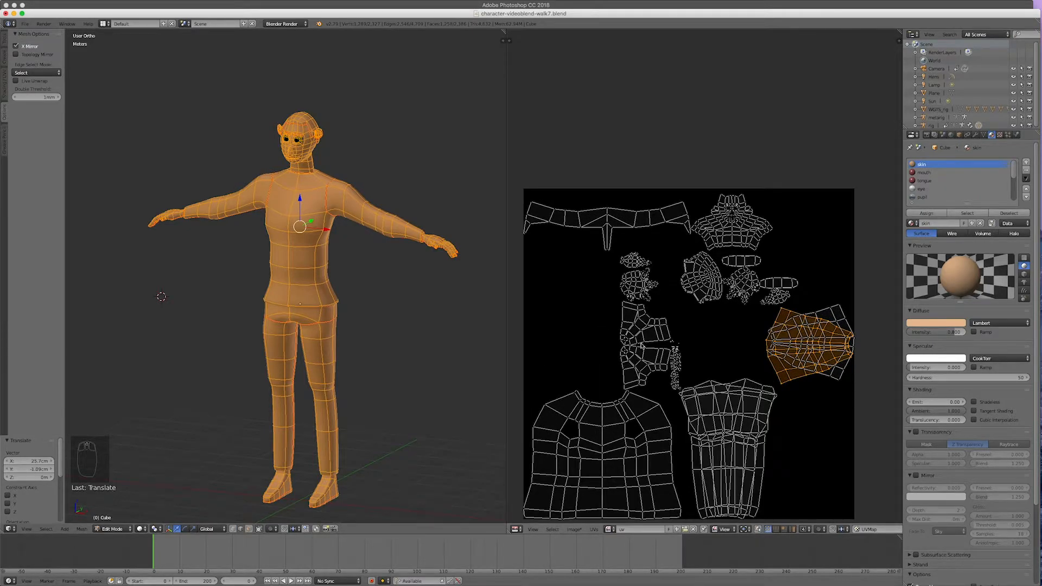
scroll(642, 330, down, 1)
scroll(646, 333, up, 1)
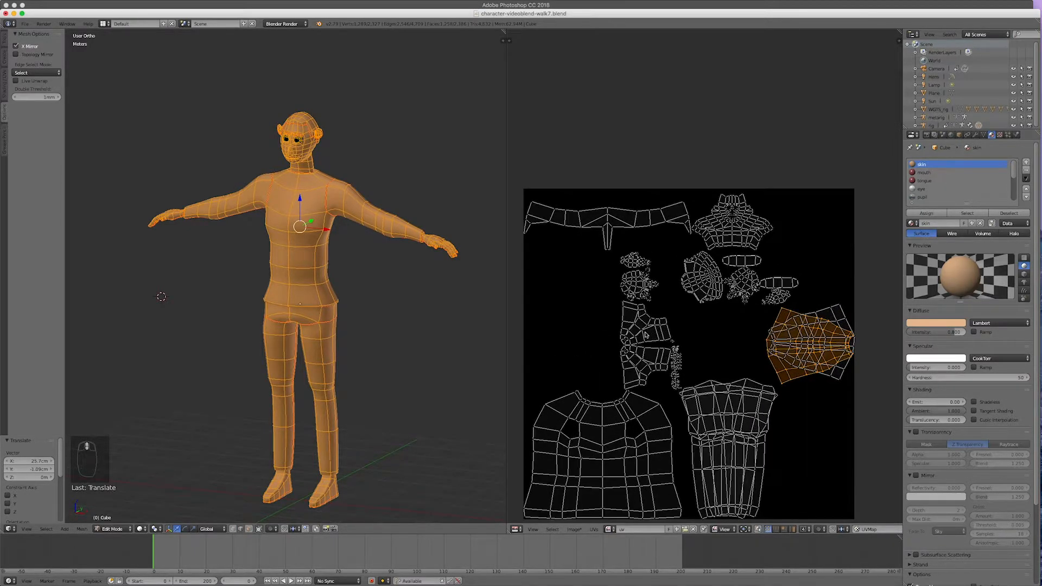
key(l)
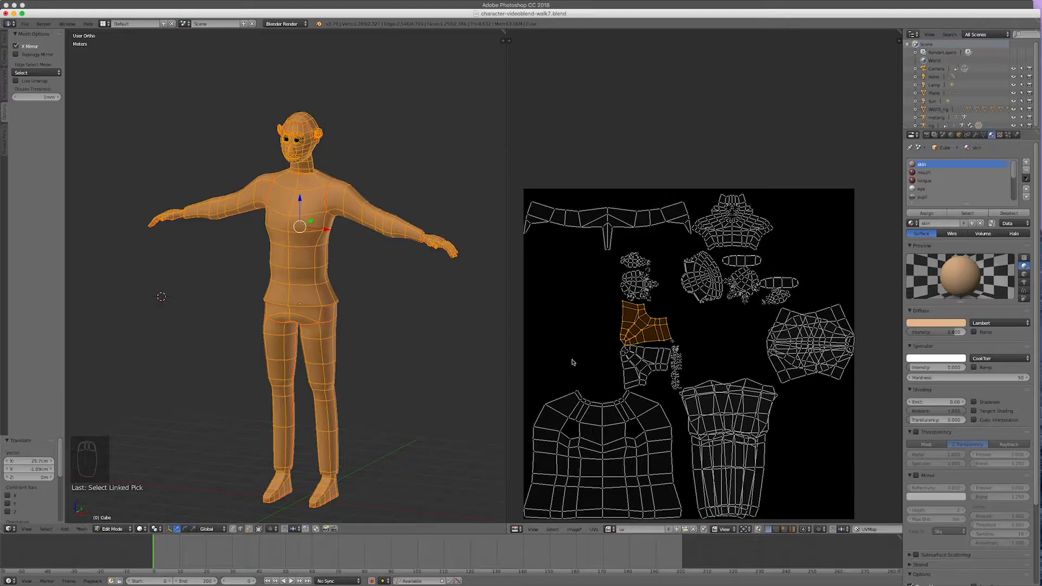
key(shift+l)
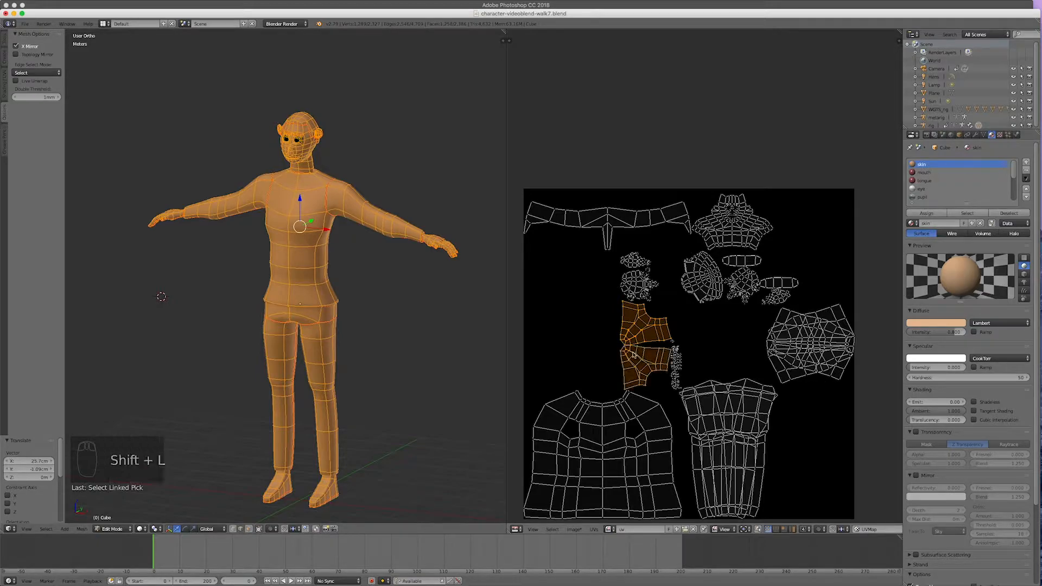
key(g)
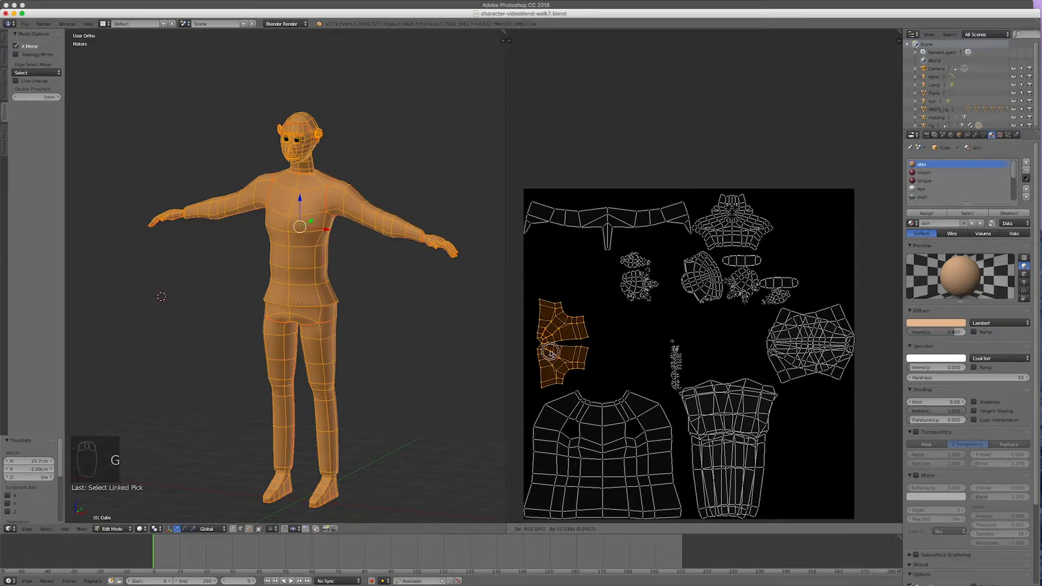
click(550, 353)
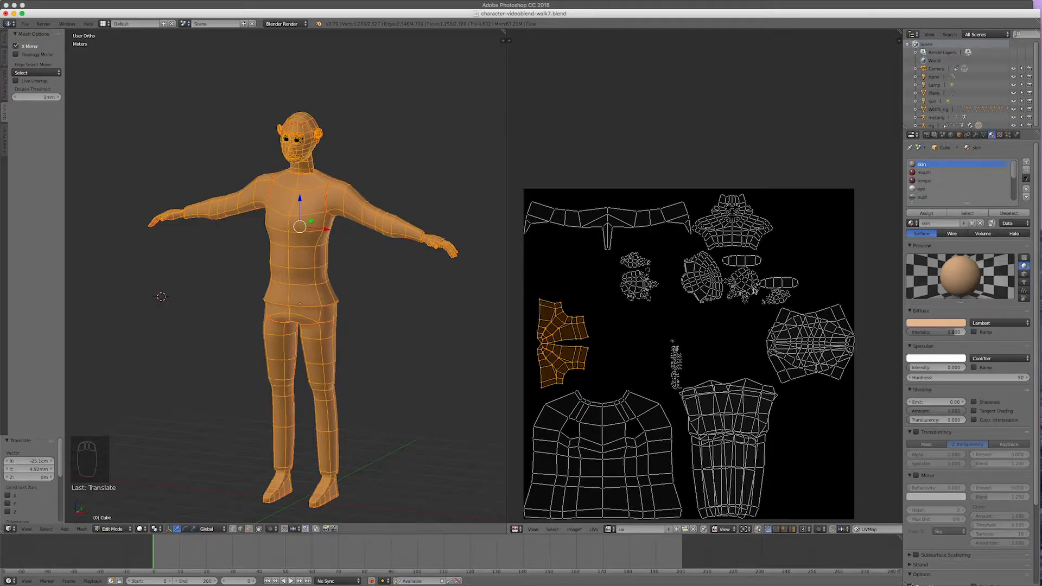
- Group the star-shaped hand island and the small fish-shaped island in a column beneath their matching hand islands
key(l)
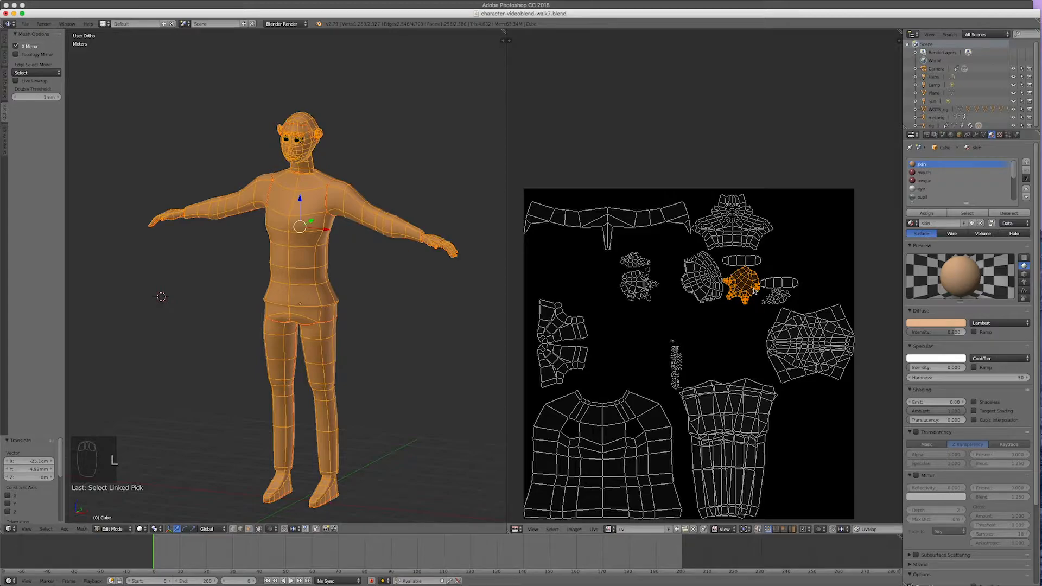
key(g)
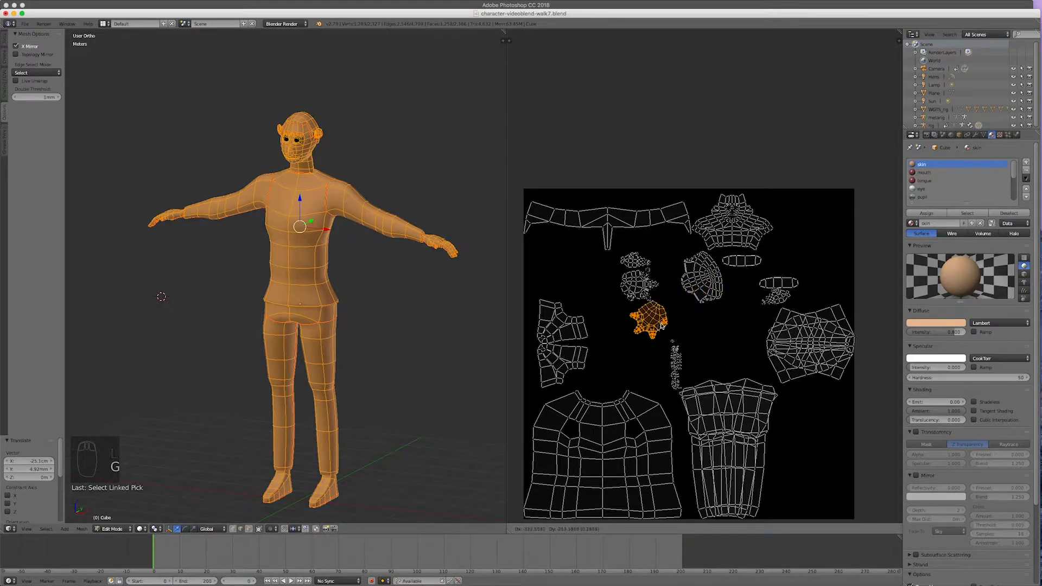
click(650, 322)
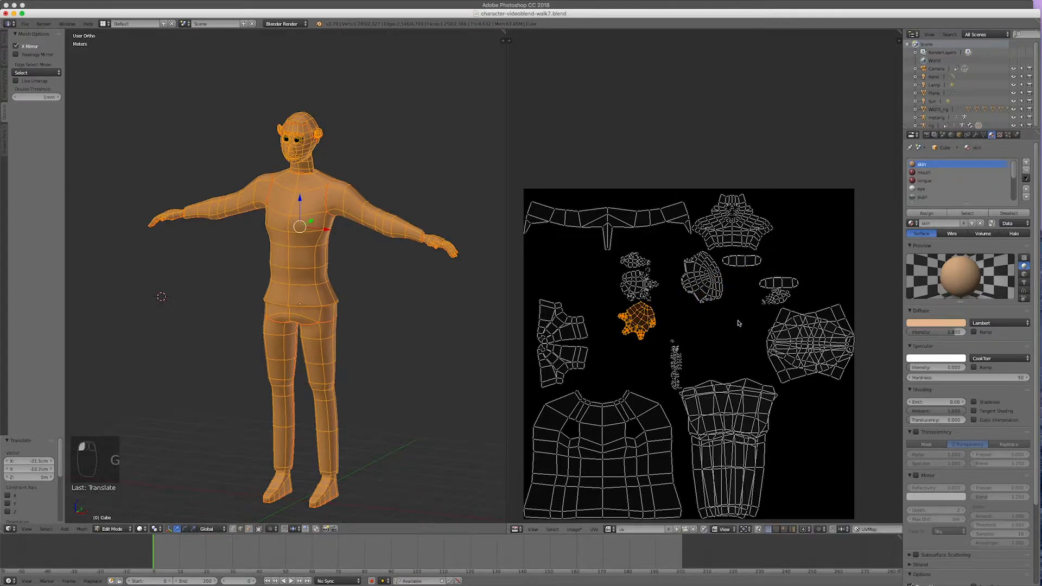
key(l)
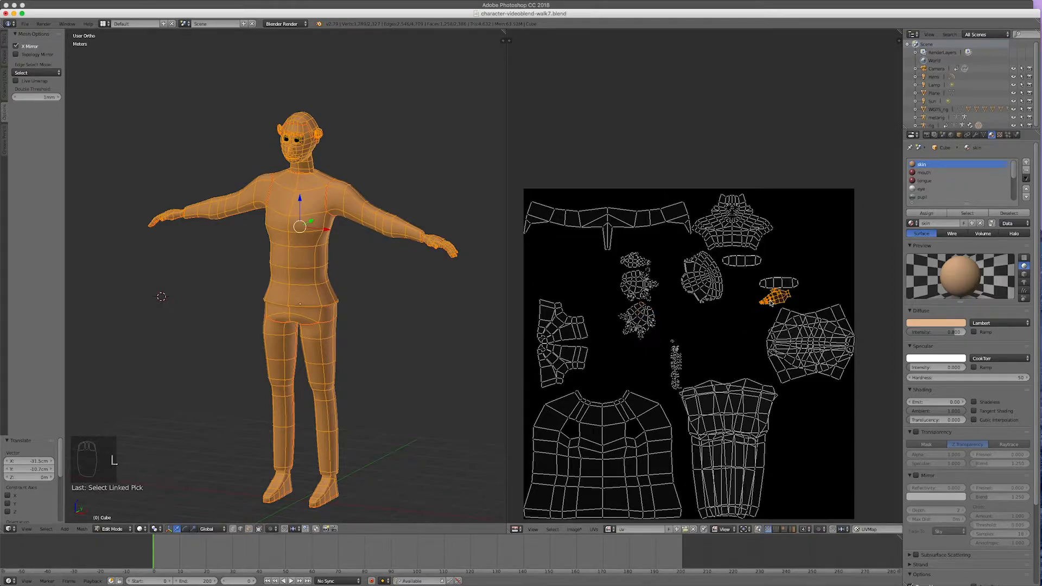
key(g)
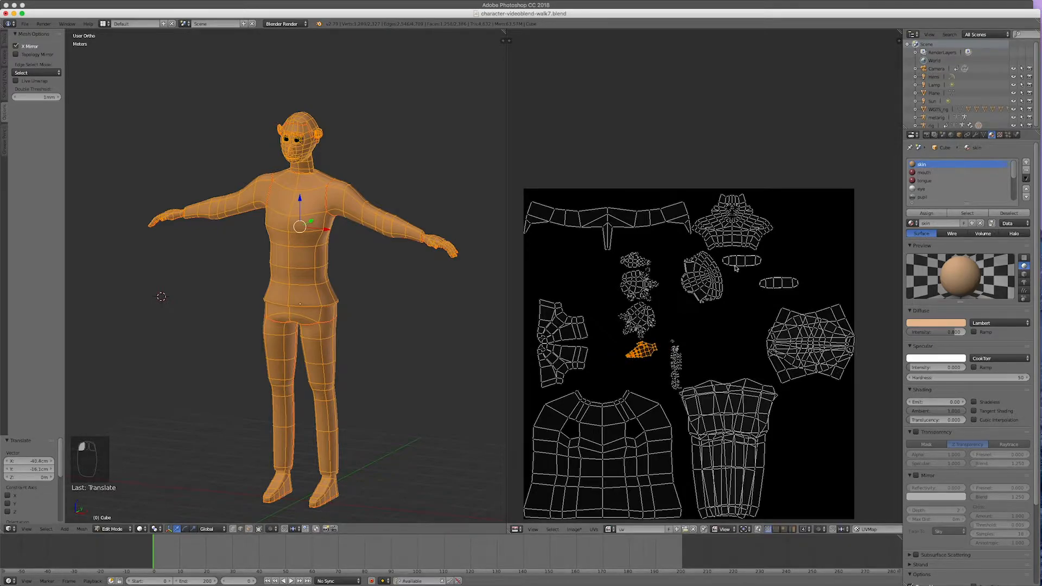
- Place one narrow strip island directly above the other matching strip island
key(l)
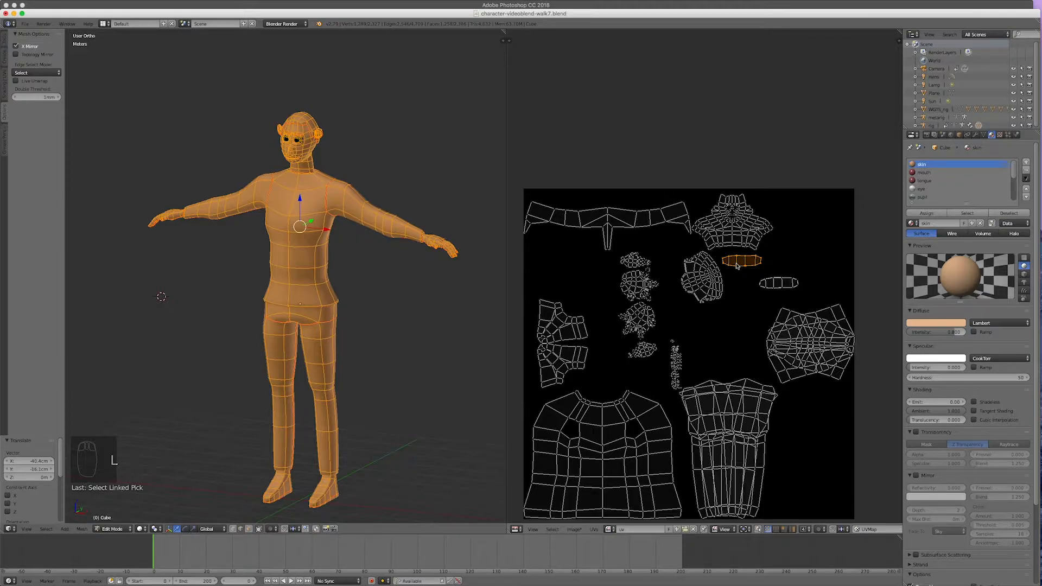
key(g)
click(771, 275)
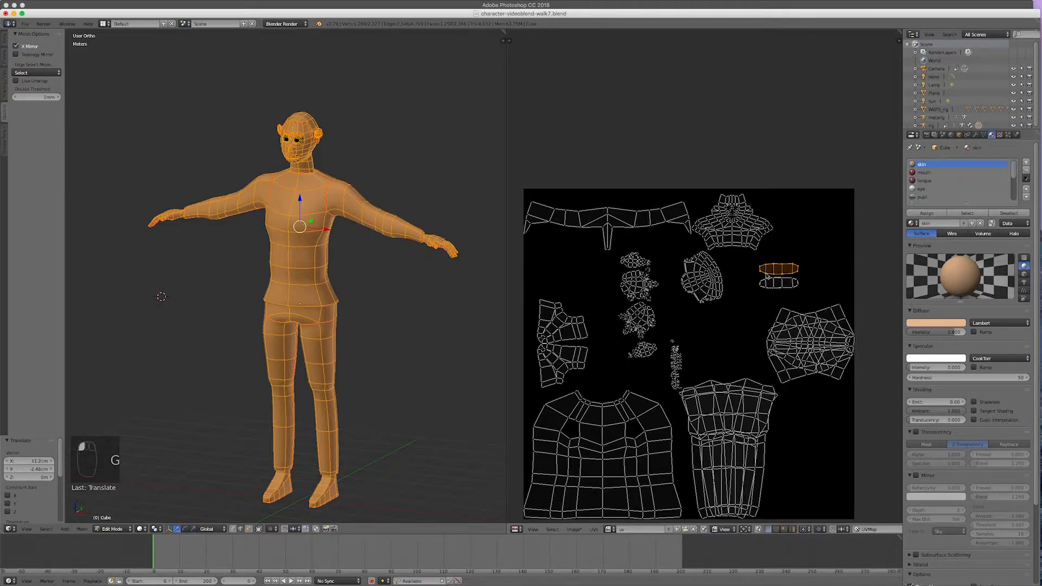
- Move the two short curved strip islands out of the tiny-island cluster into the empty area below the large rounded island
scroll(697, 346, down, 2)
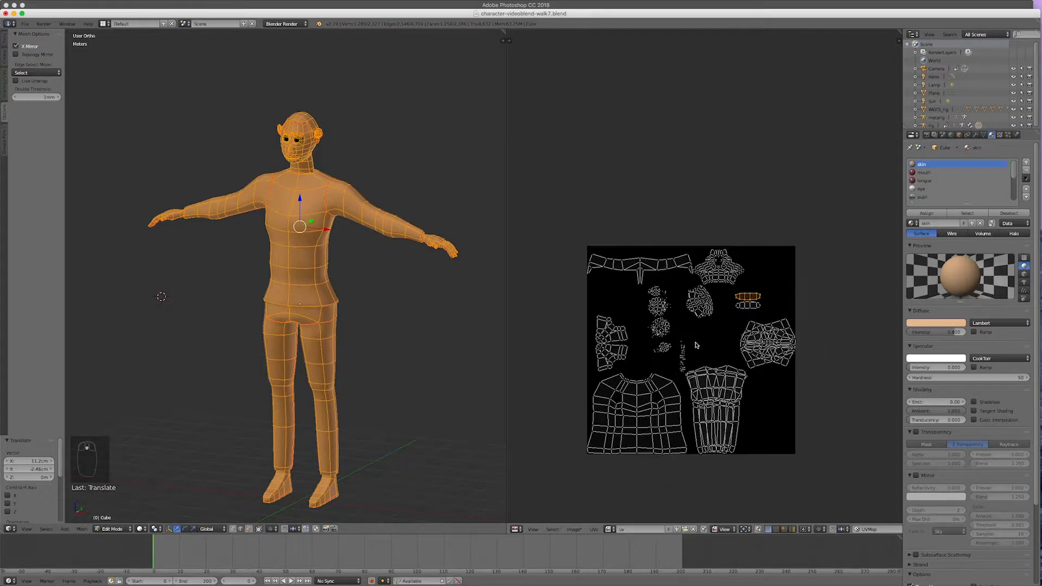
scroll(696, 345, up, 1)
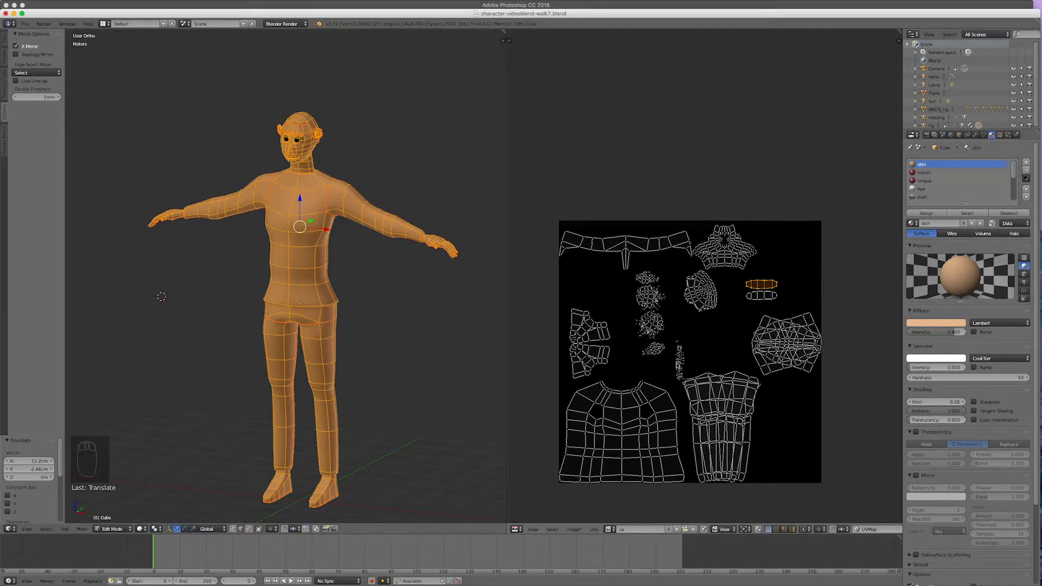
scroll(677, 365, up, 3)
scroll(684, 358, up, 2)
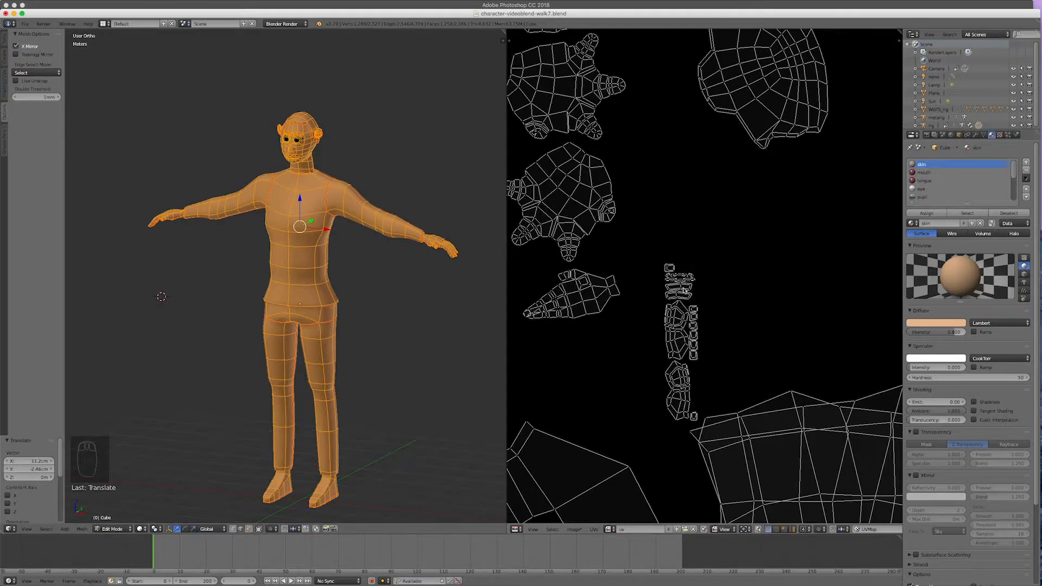
key(l)
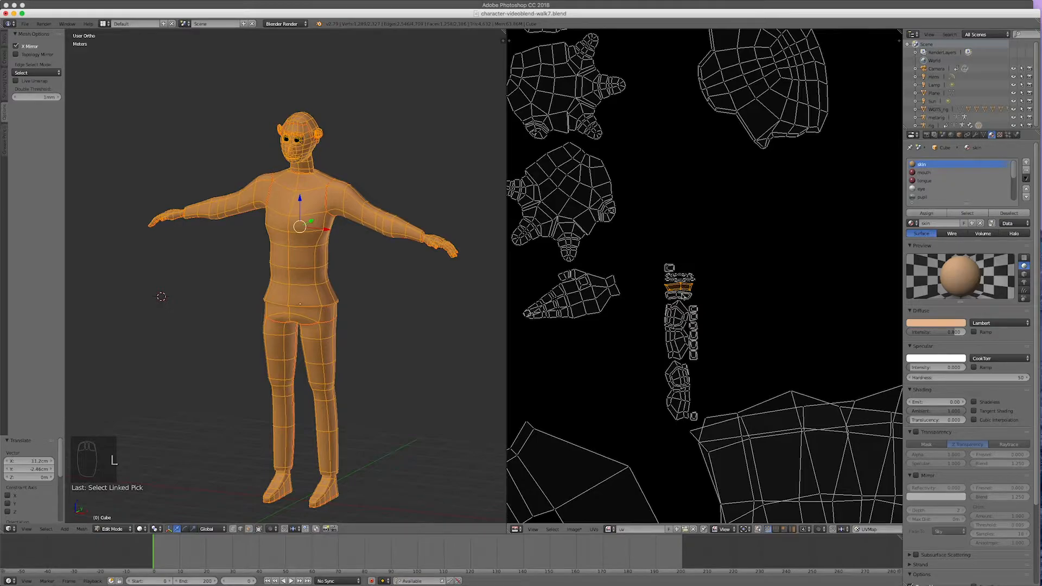
key(shift+l)
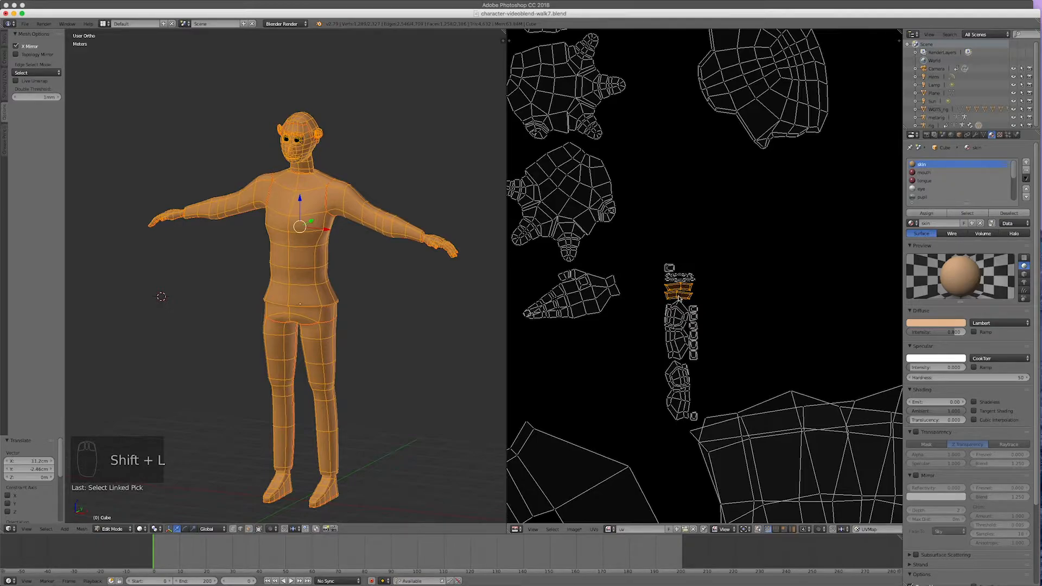
key(g)
click(789, 129)
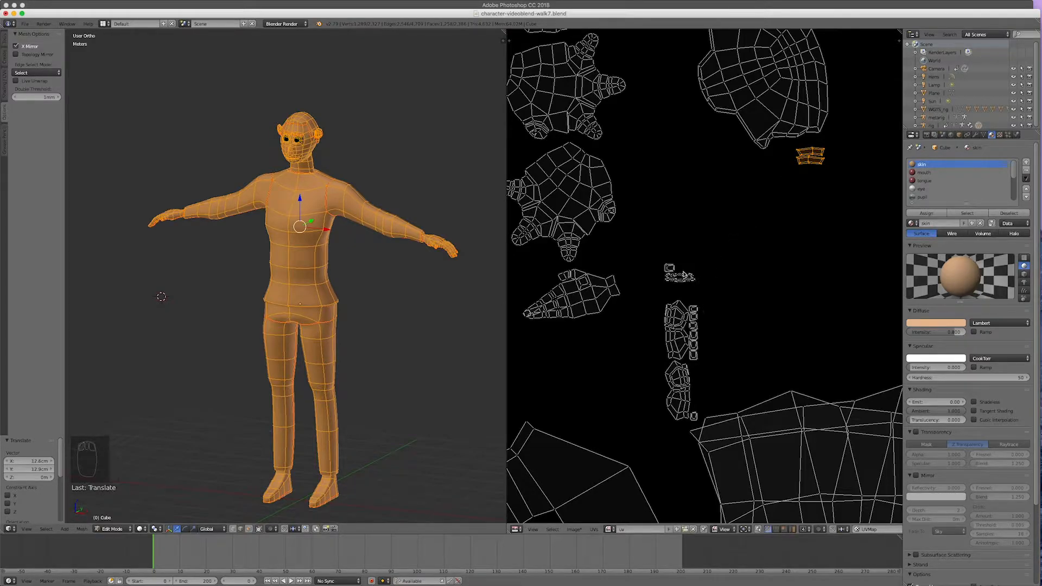
- Select only the six small square islands beside the narrow mirrored islands and move the column into the empty space to their right
scroll(693, 321, up, 4)
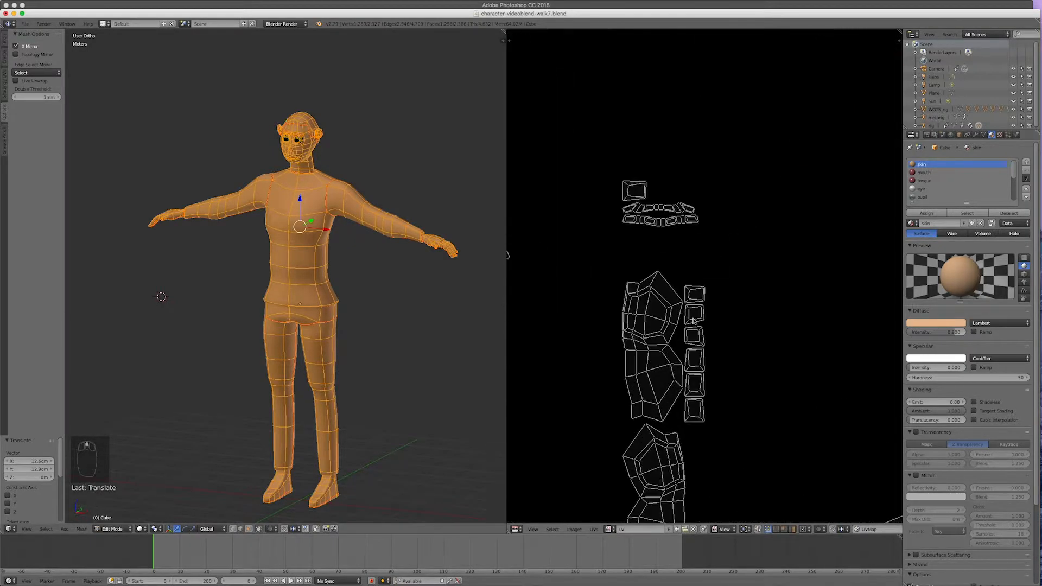
scroll(693, 322, up, 1)
scroll(692, 322, down, 4)
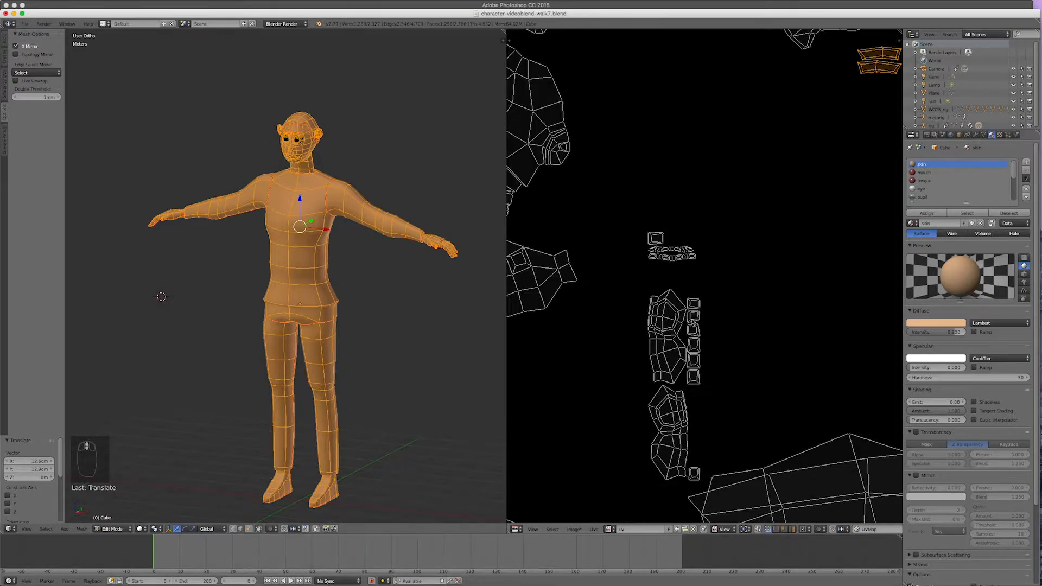
key(a)
scroll(693, 331, up, 5)
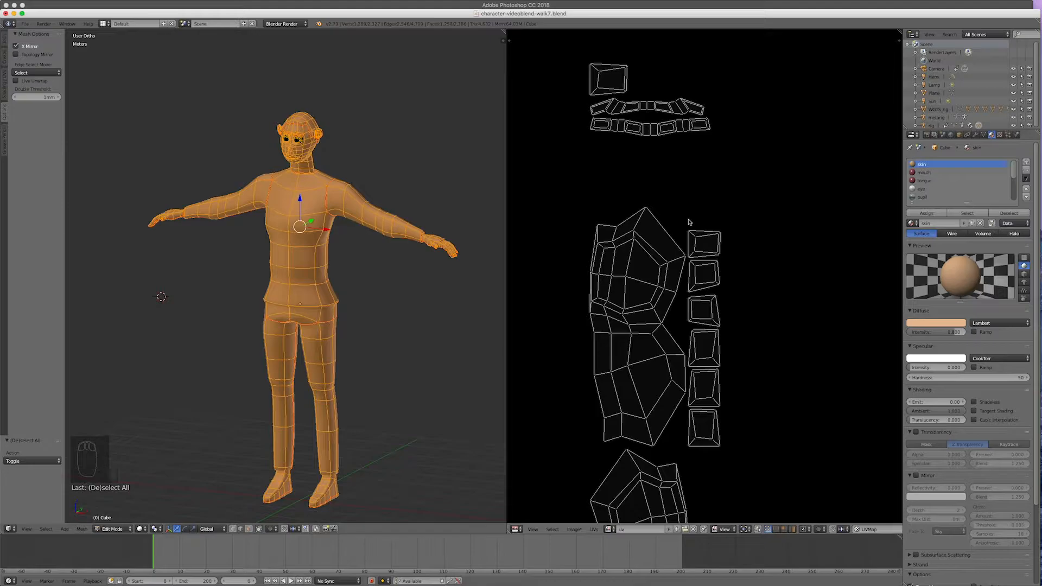
key(b)
drag(688, 220, 766, 479)
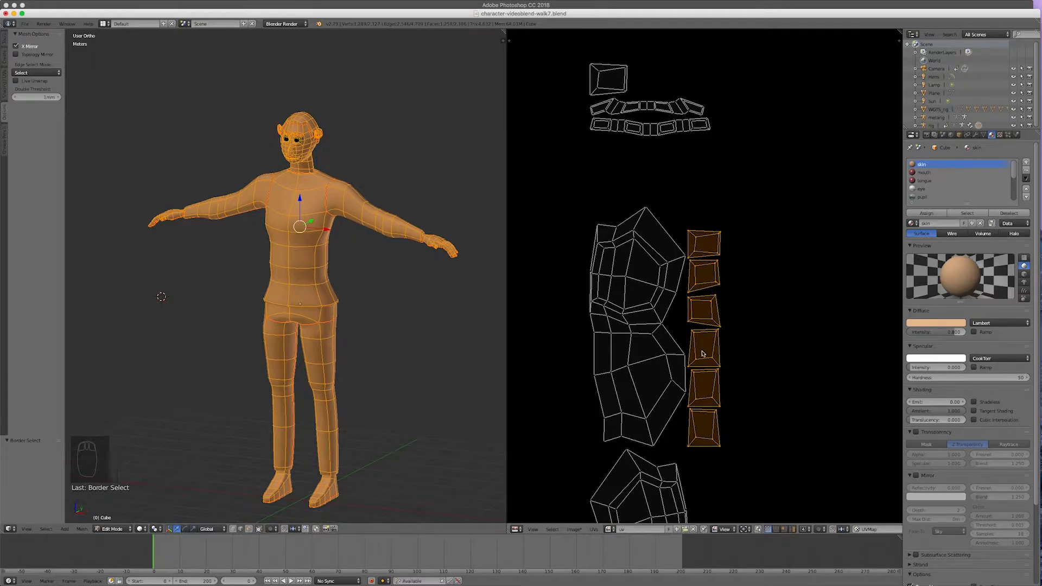
key(g)
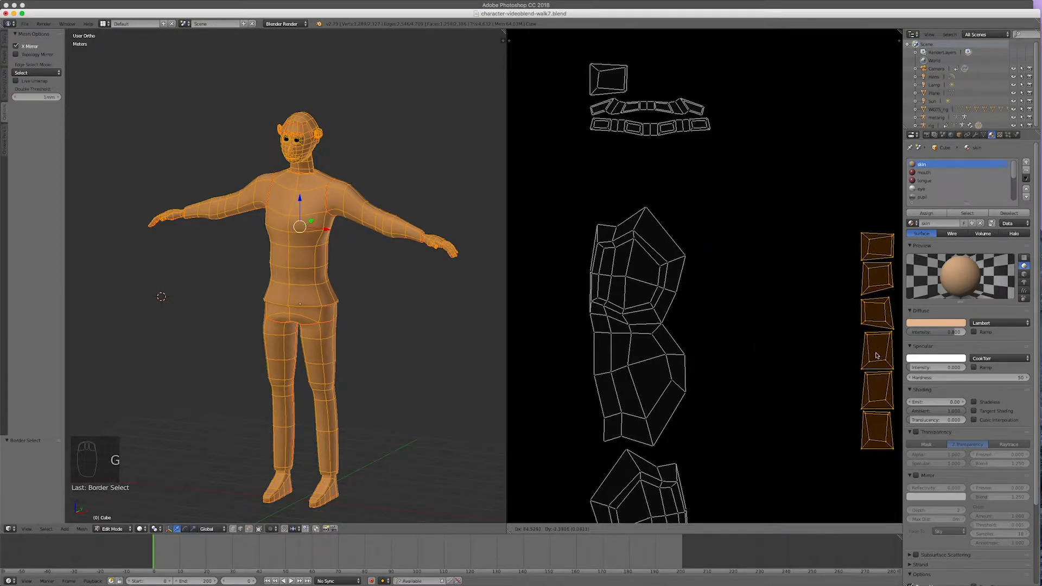
click(878, 356)
- Place the two remaining single square islands at the lower and upper ends of the column of six small squares
scroll(654, 303, down, 4)
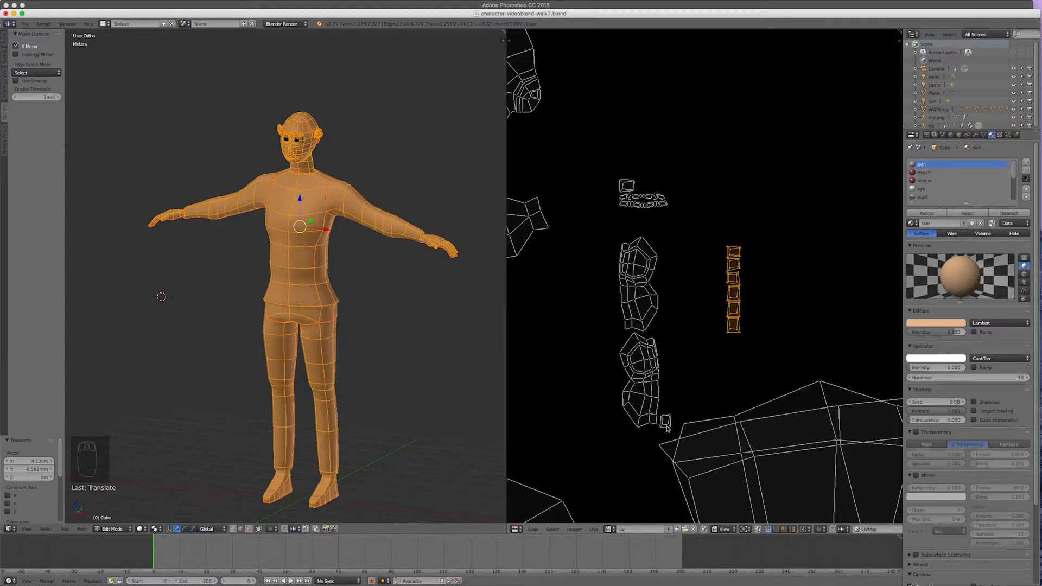
key(l)
key(g)
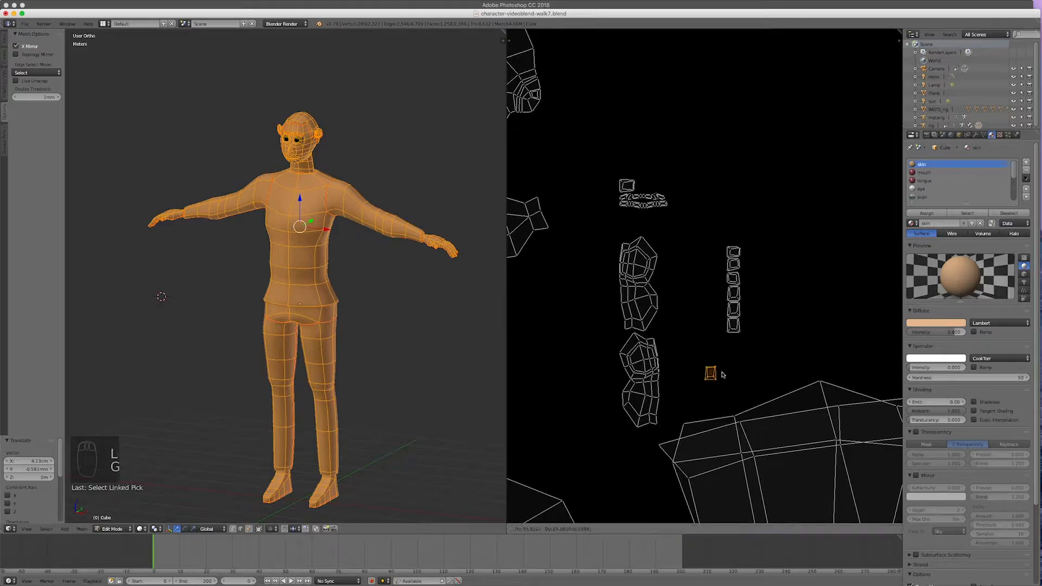
click(734, 352)
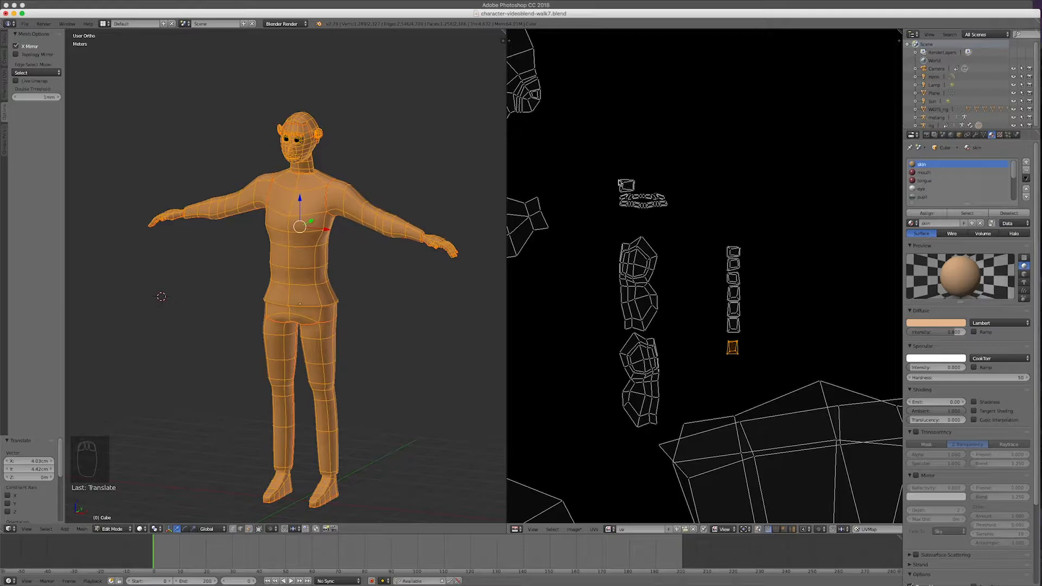
key(l)
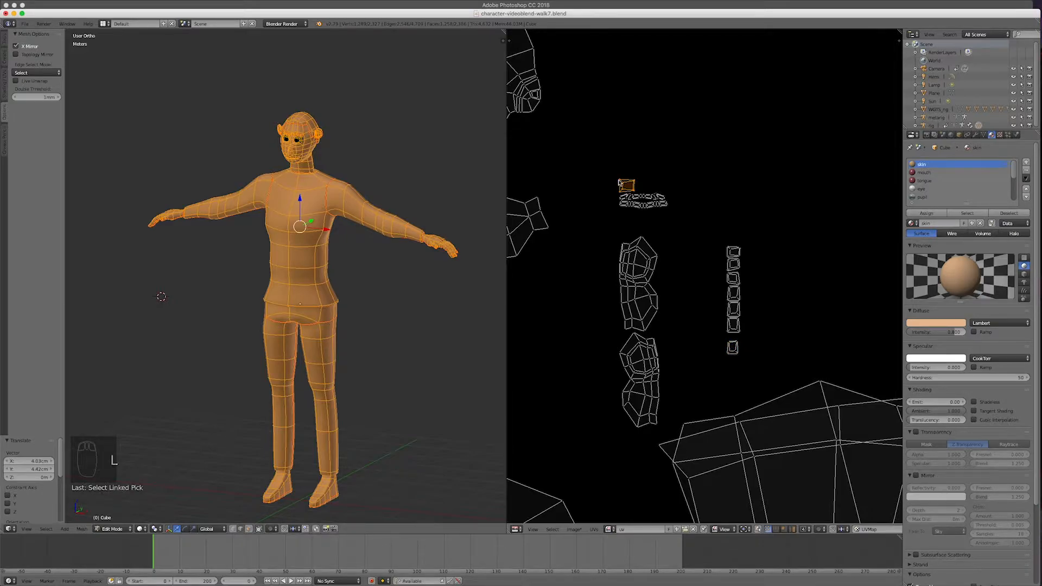
key(g)
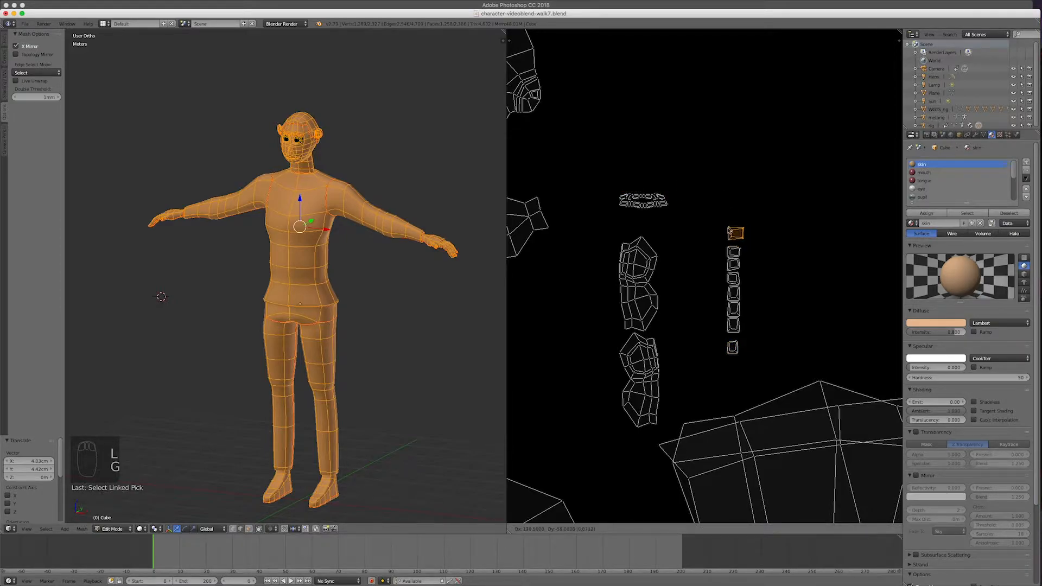
click(722, 222)
scroll(642, 211, up, 7)
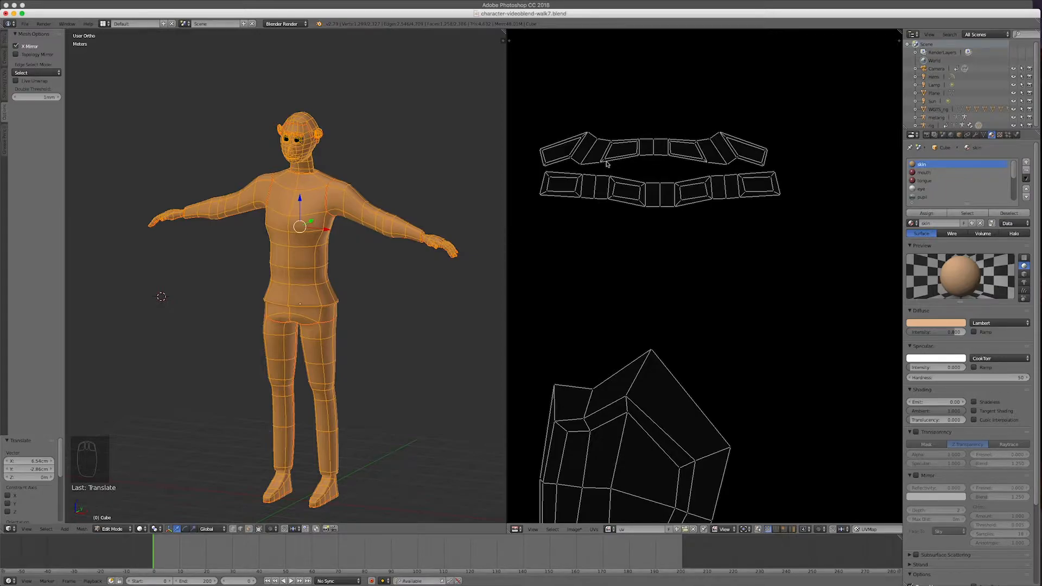
scroll(638, 231, down, 6)
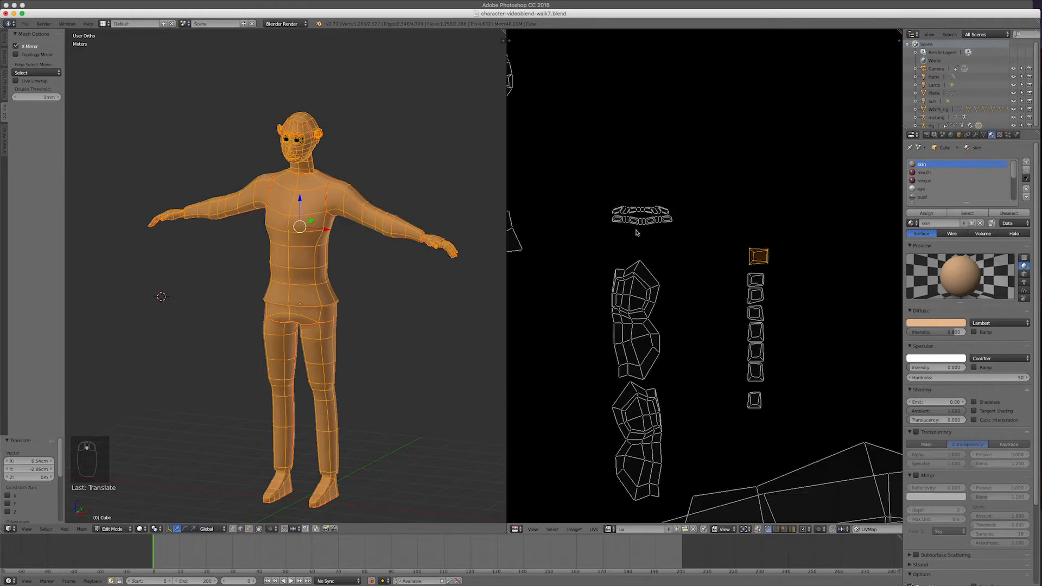
- Examine the whole UV layout to check how the arranged islands are spaced on the image
scroll(638, 233, down, 6)
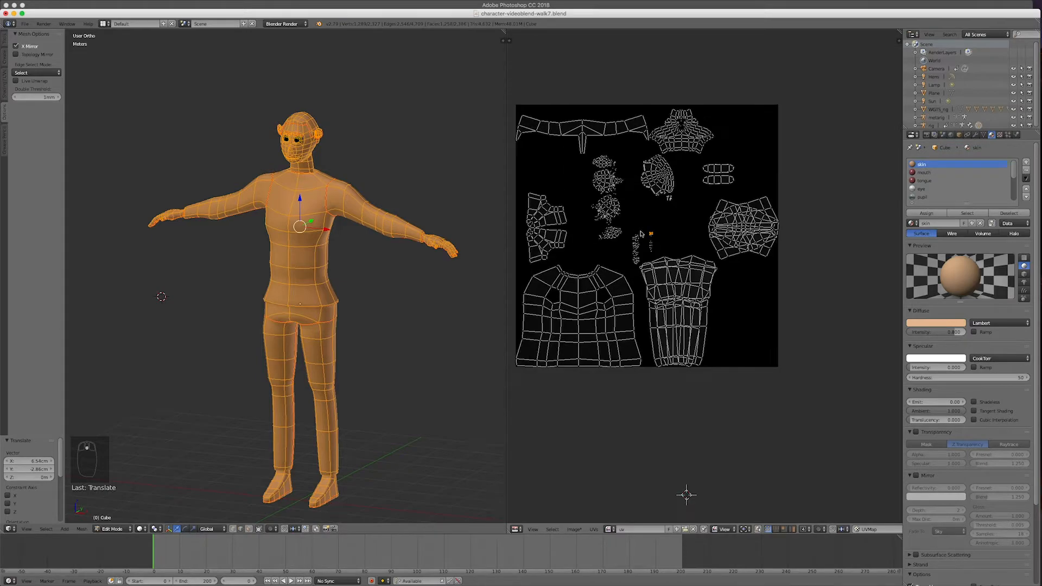
scroll(765, 244, down, 1)
scroll(696, 213, up, 2)
scroll(695, 214, down, 2)
scroll(643, 197, up, 1)
scroll(641, 198, up, 1)
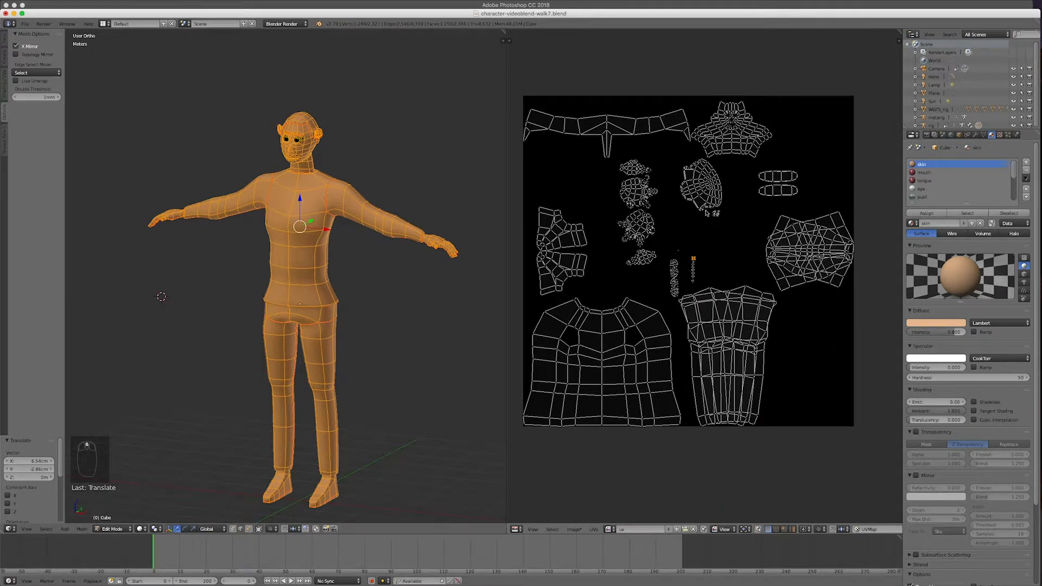
scroll(661, 204, up, 4)
scroll(661, 205, down, 3)
scroll(721, 221, down, 1)
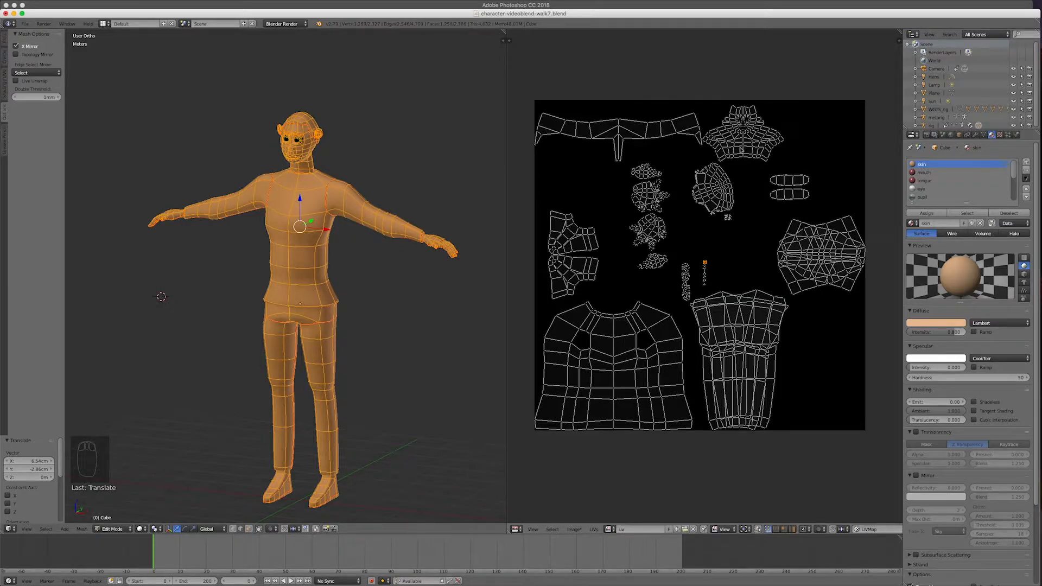
- Move the head island slightly away from the long waistband-shaped strip into the free space beside it
key(l)
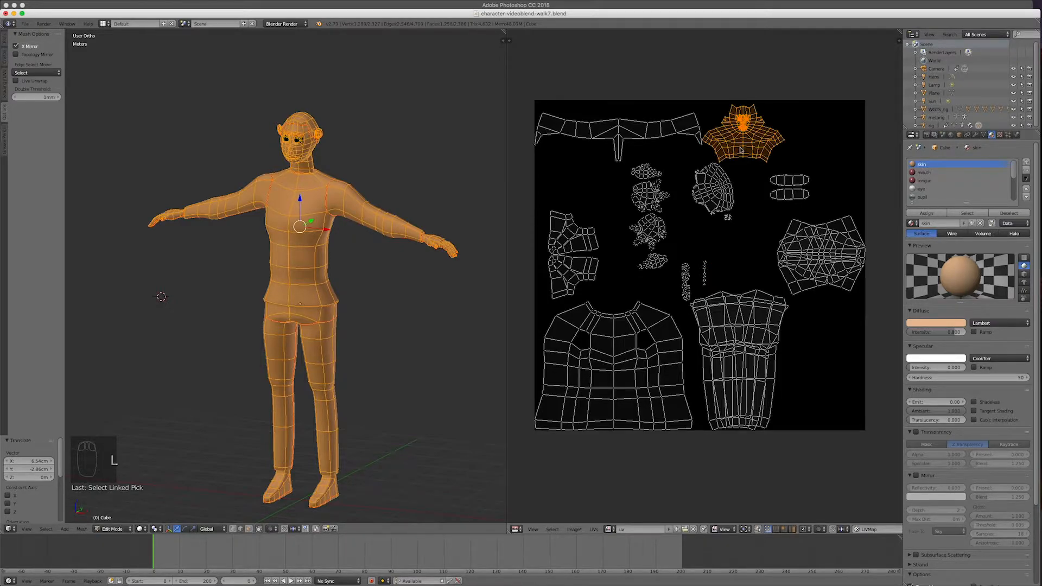
key(g)
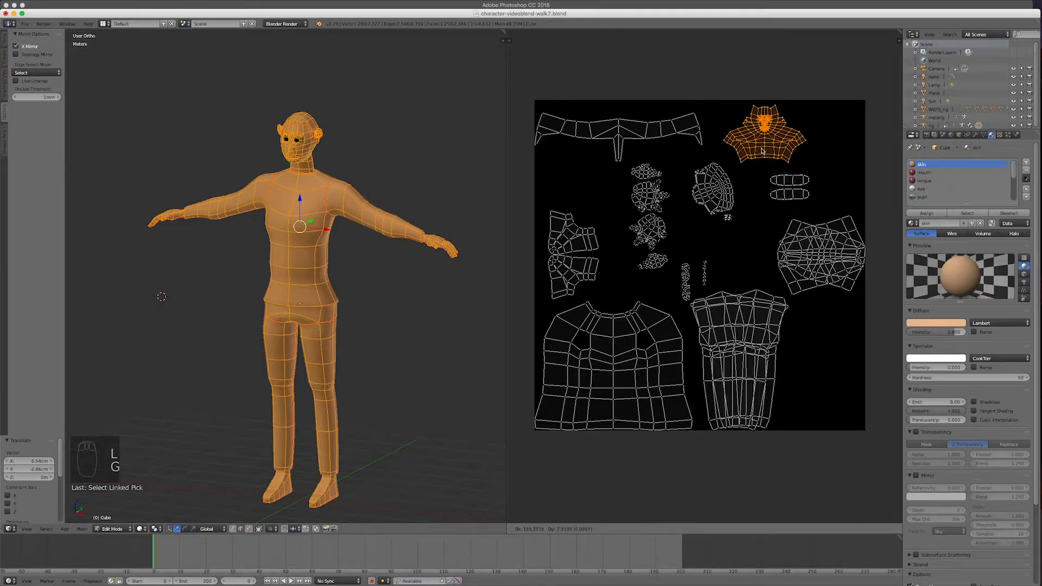
click(760, 163)
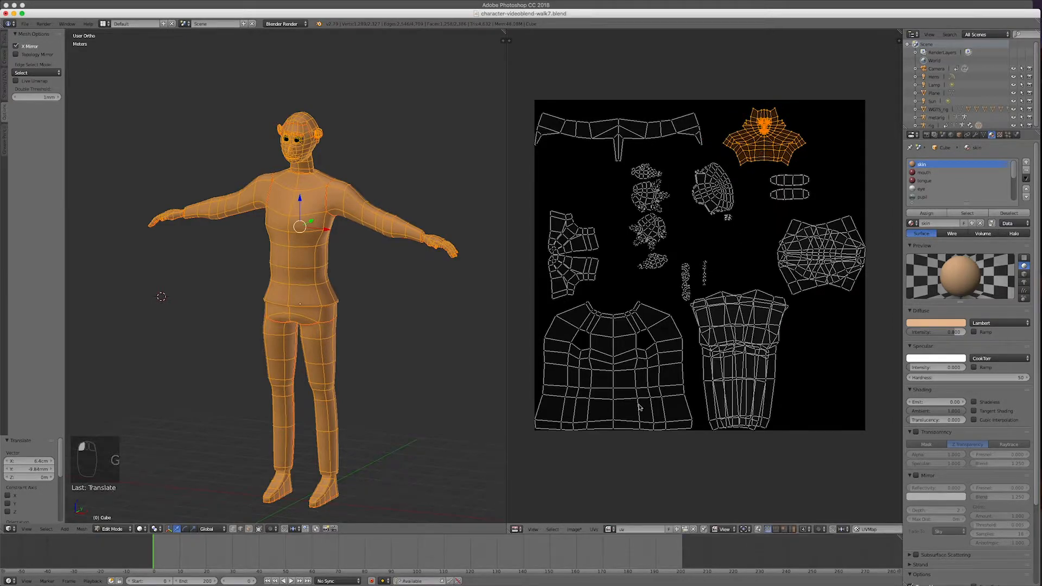
- Run Minimize Stretch on all UV islands and save the Blender file
key(a)
key(a)
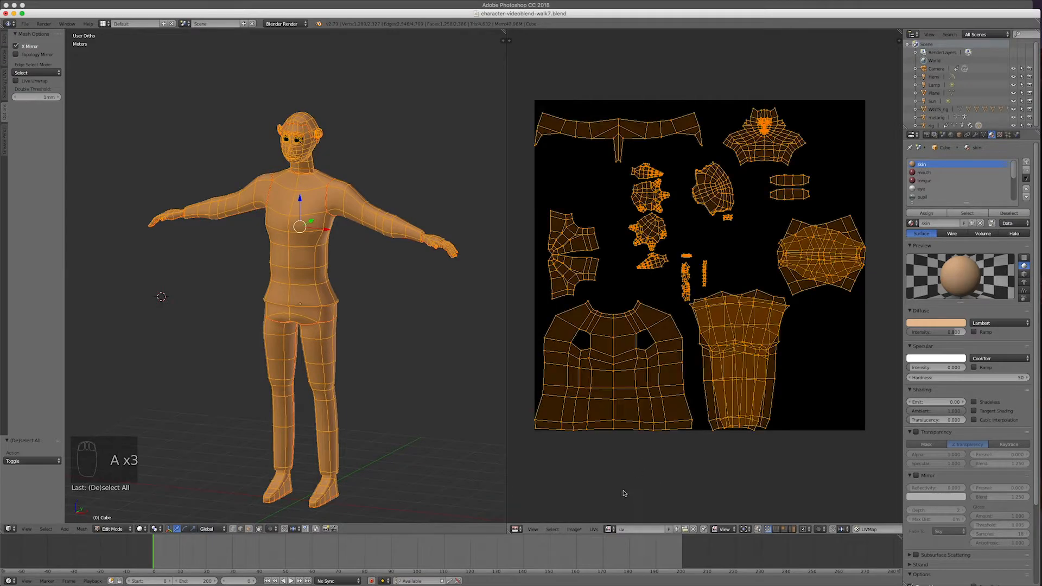
click(594, 529)
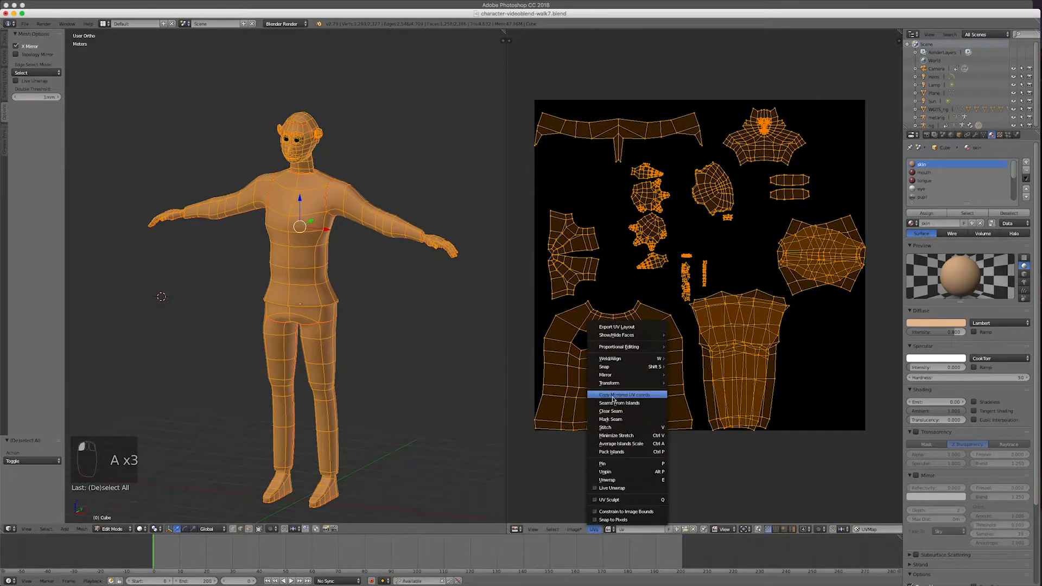
click(615, 435)
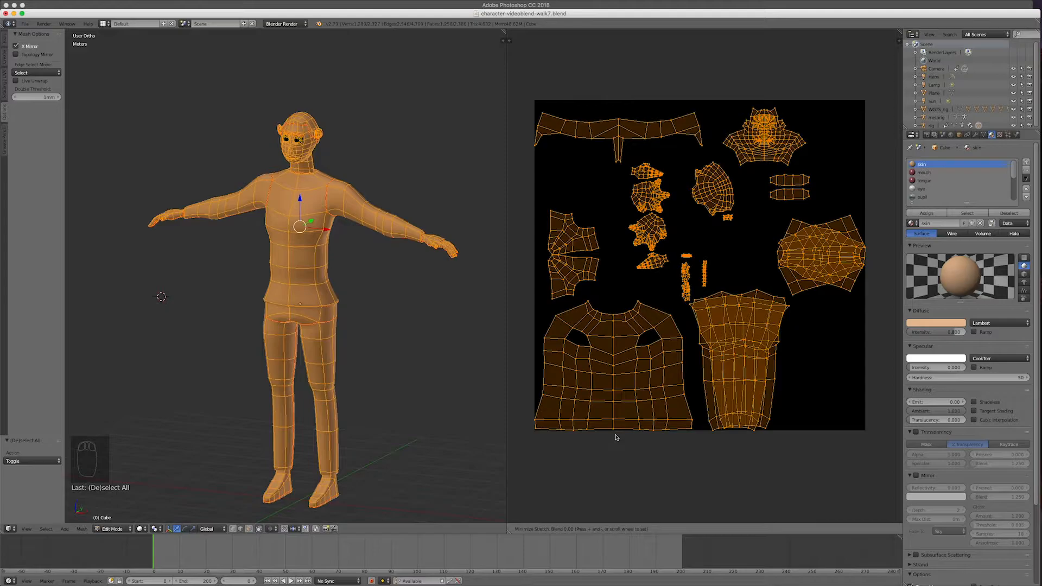
click(661, 487)
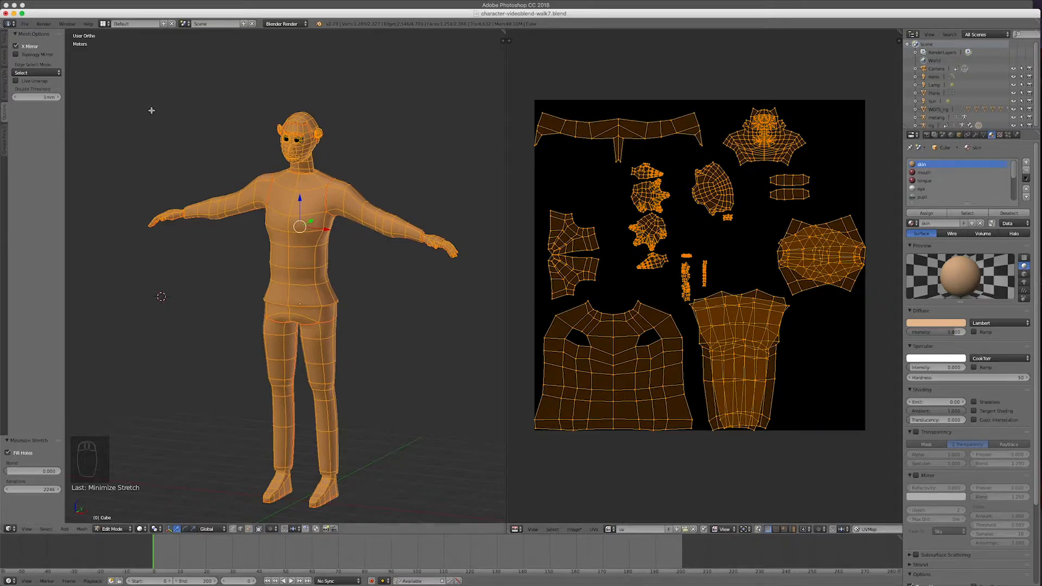
click(24, 26)
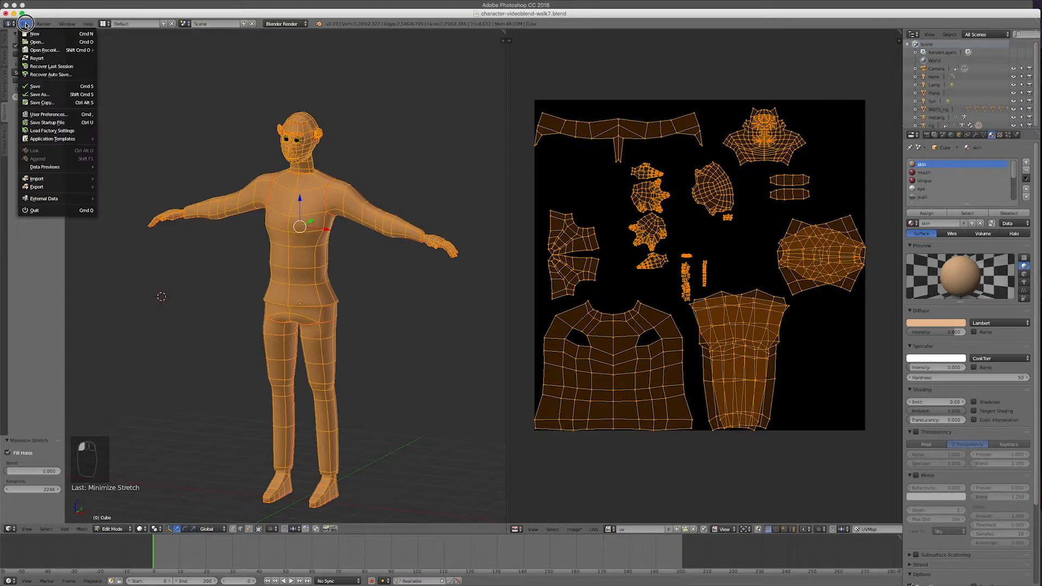
click(40, 88)
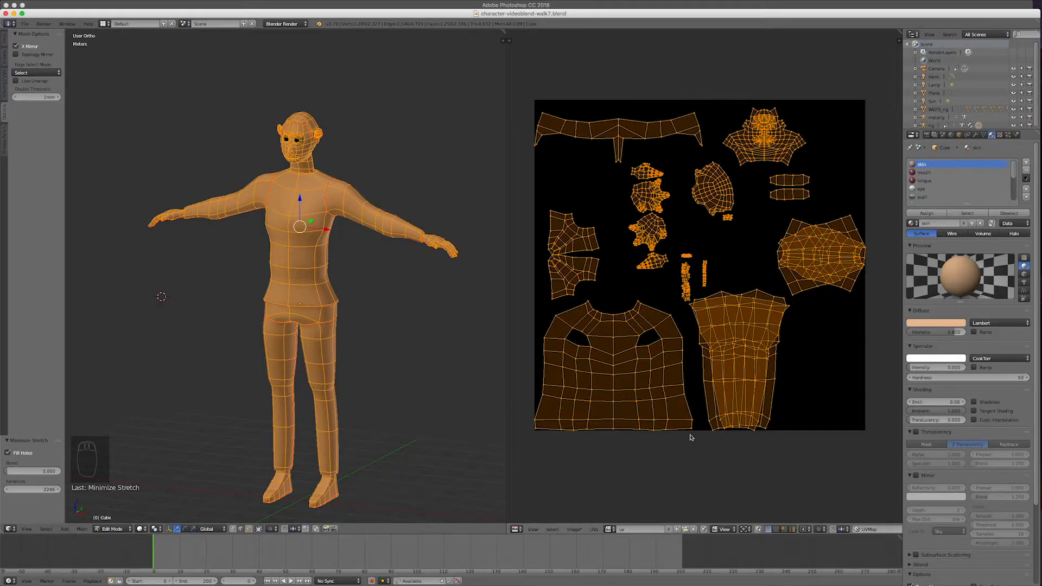
- Export the UV layout as a PNG image, overwriting character-UV.png on the Desktop
click(595, 529)
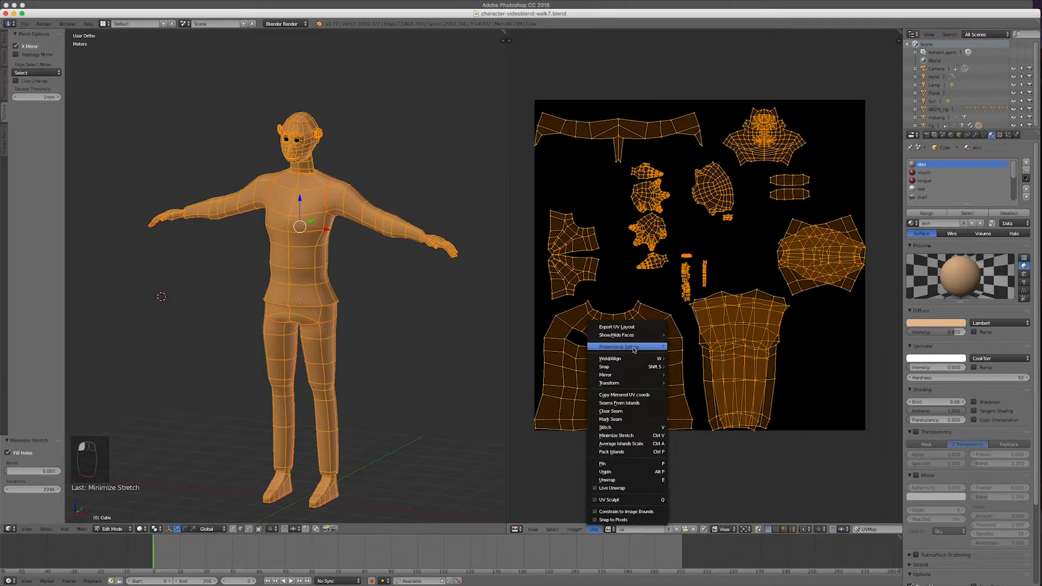
click(619, 327)
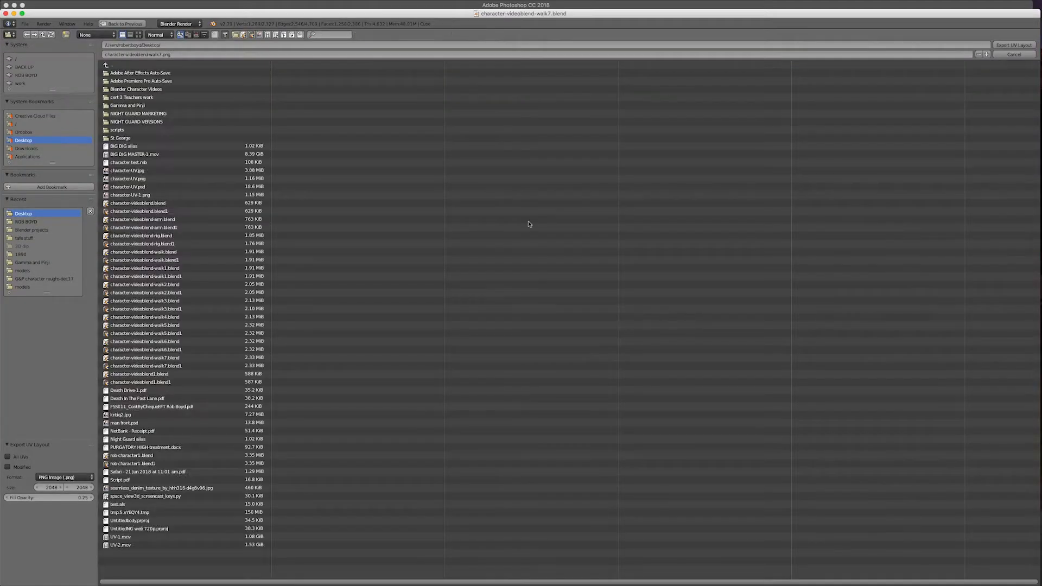
click(127, 178)
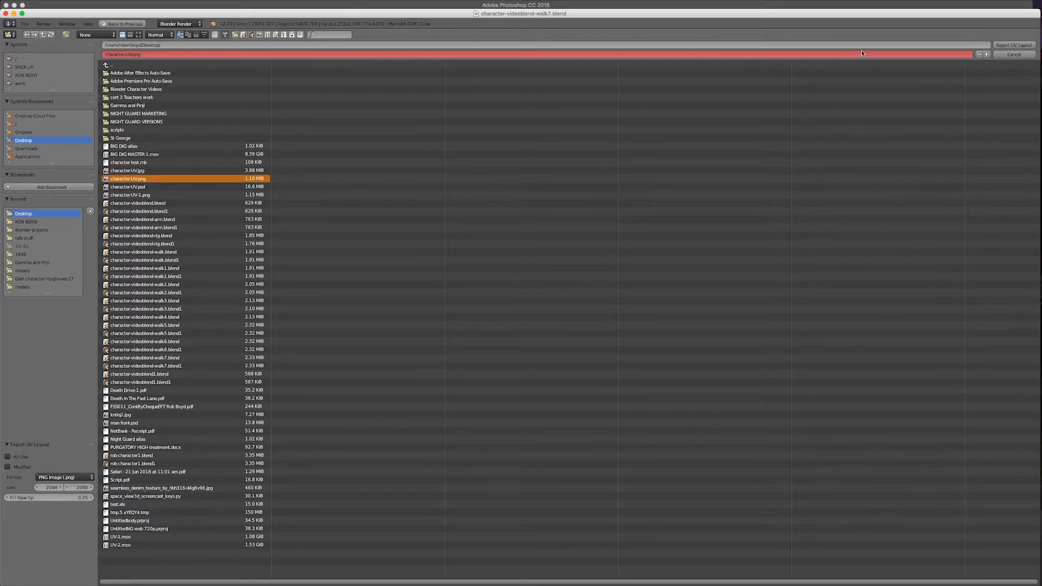
click(1008, 46)
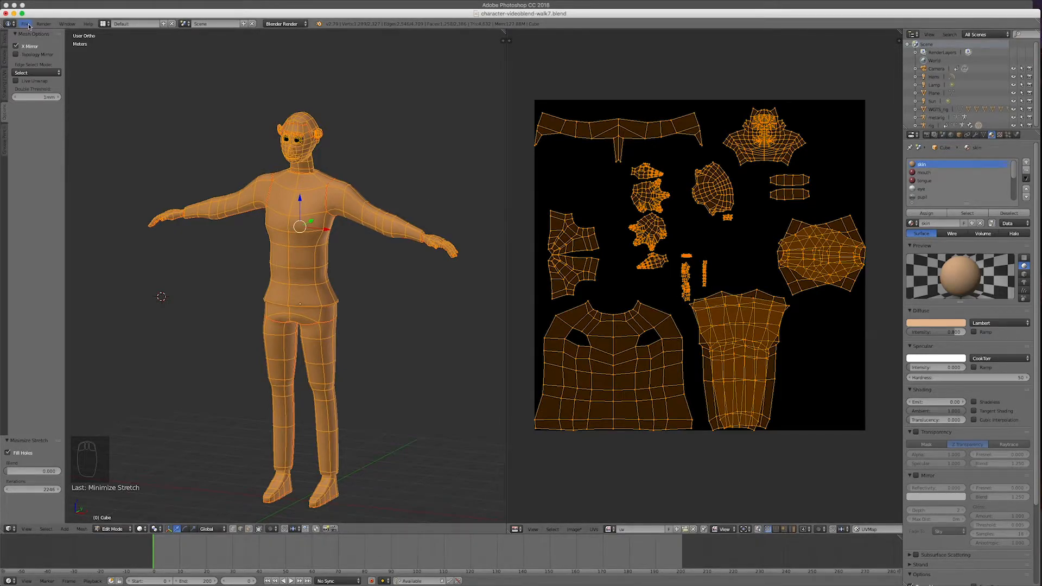
- Switch to Photoshop and open character-UV.png from the Desktop
click(4, 294)
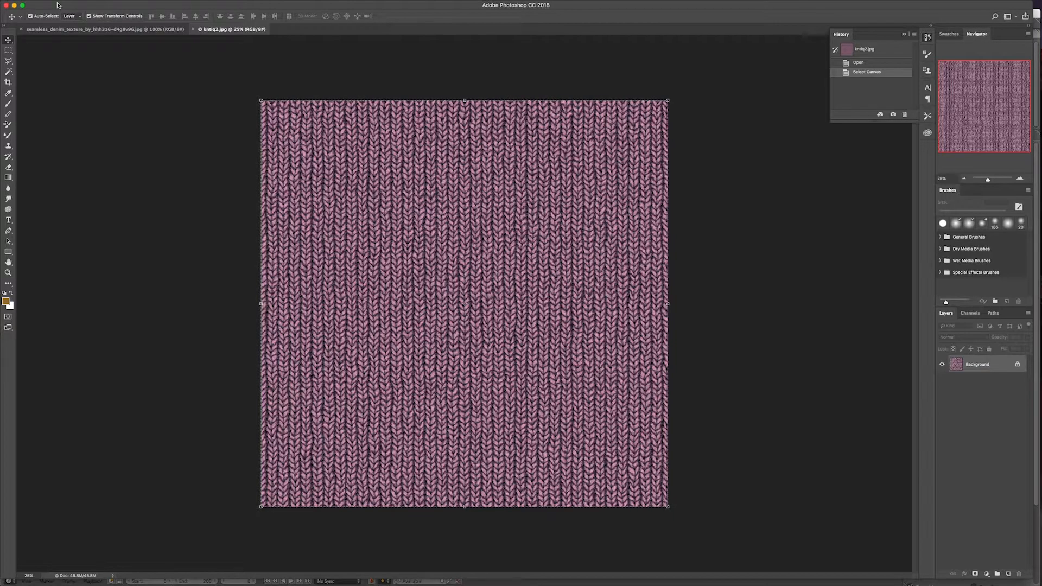
click(73, 3)
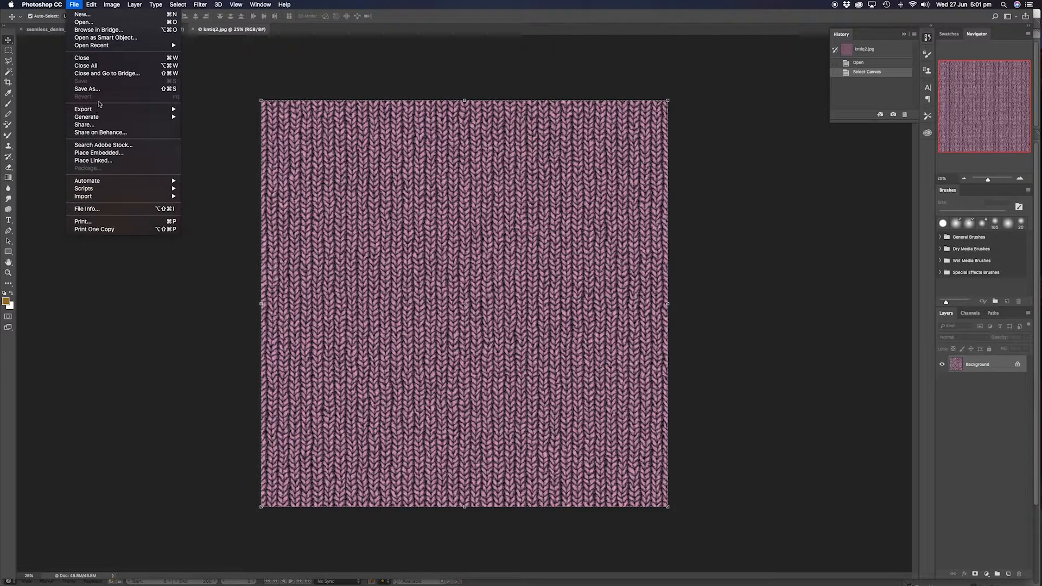
click(92, 24)
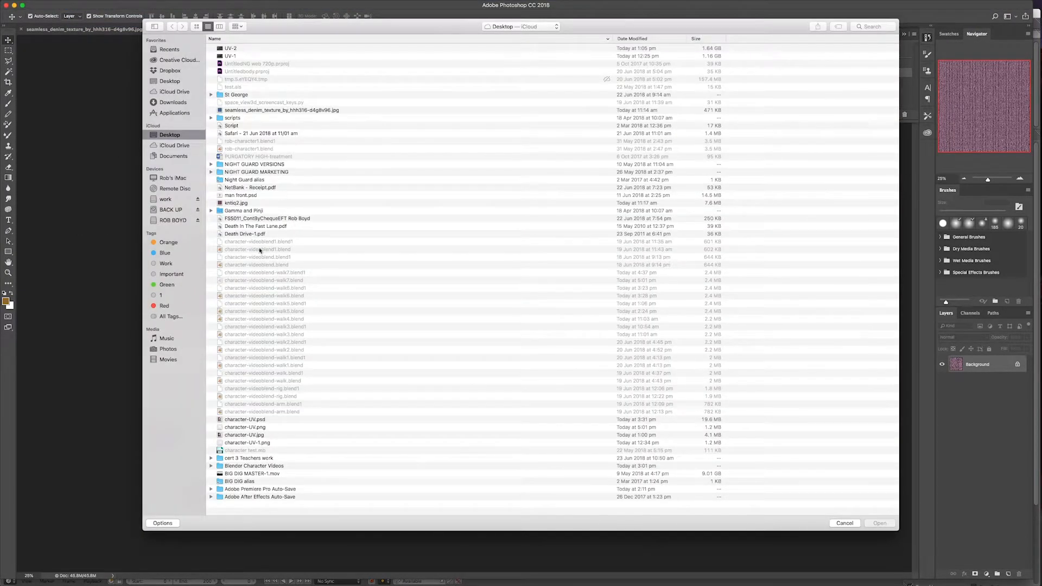
double_click(240, 428)
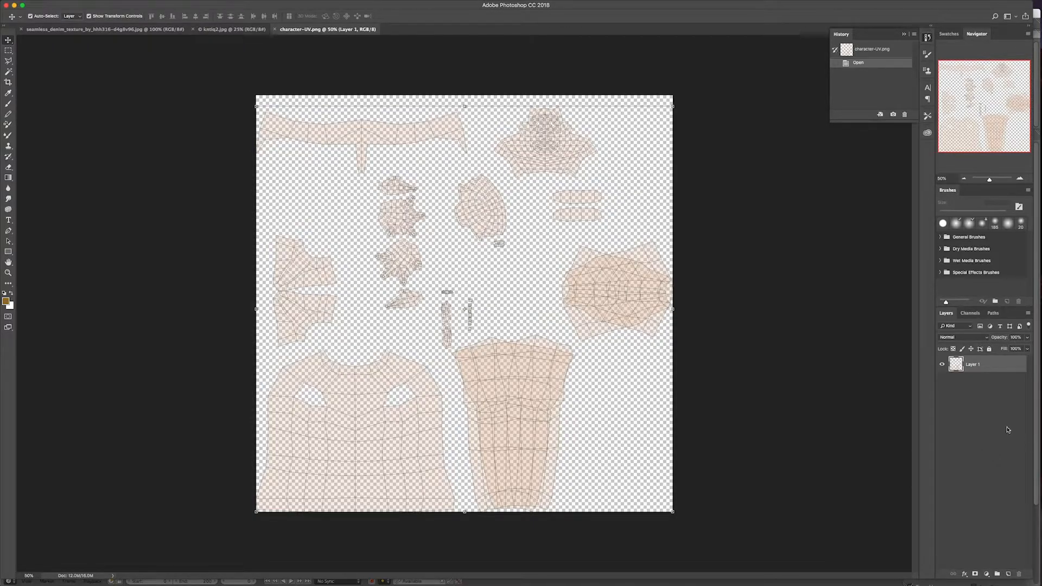
- Add a new layer and set the foreground colour to the light skin tone f3c99b
click(1009, 575)
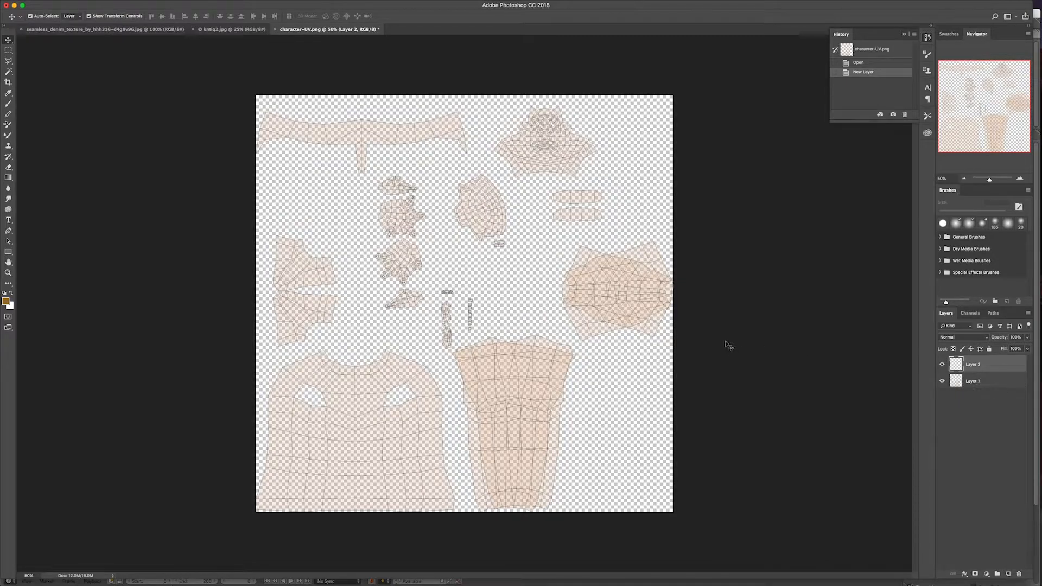
click(6, 303)
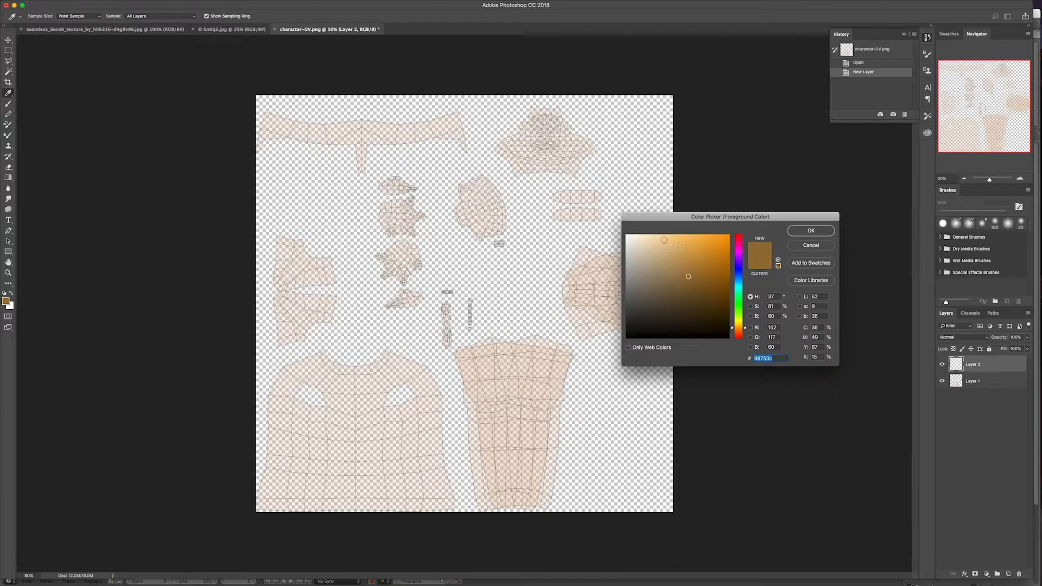
click(663, 240)
click(744, 330)
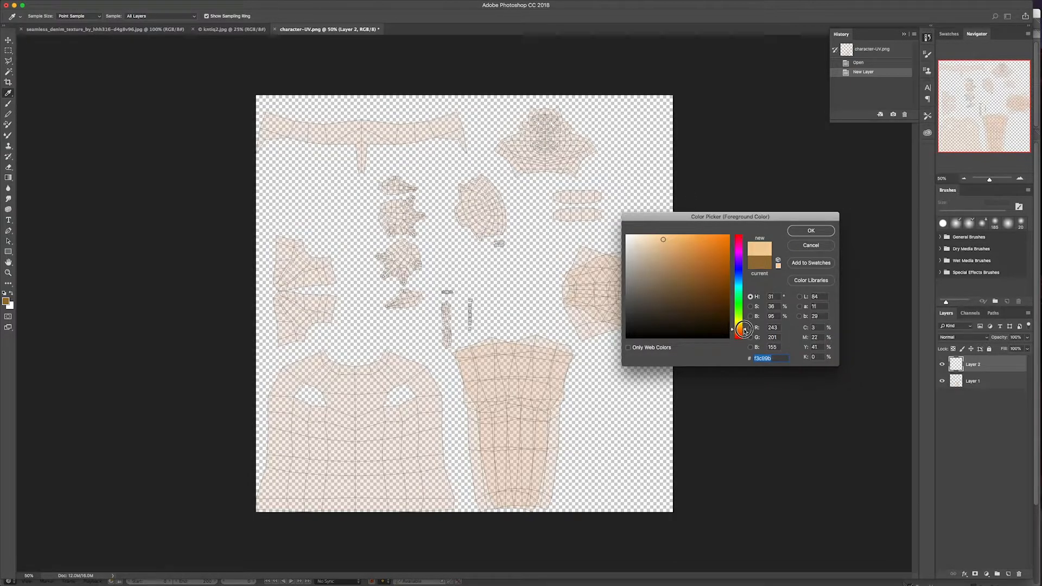
click(811, 230)
key(v)
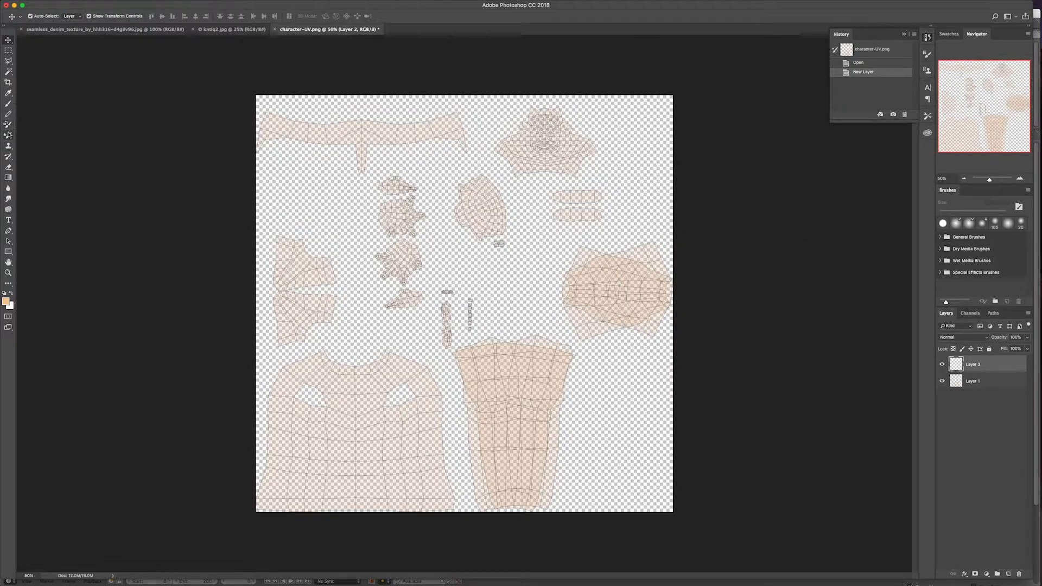
- Set the Brush tool to the hard round tip with a size of about 127 px
click(9, 108)
click(41, 16)
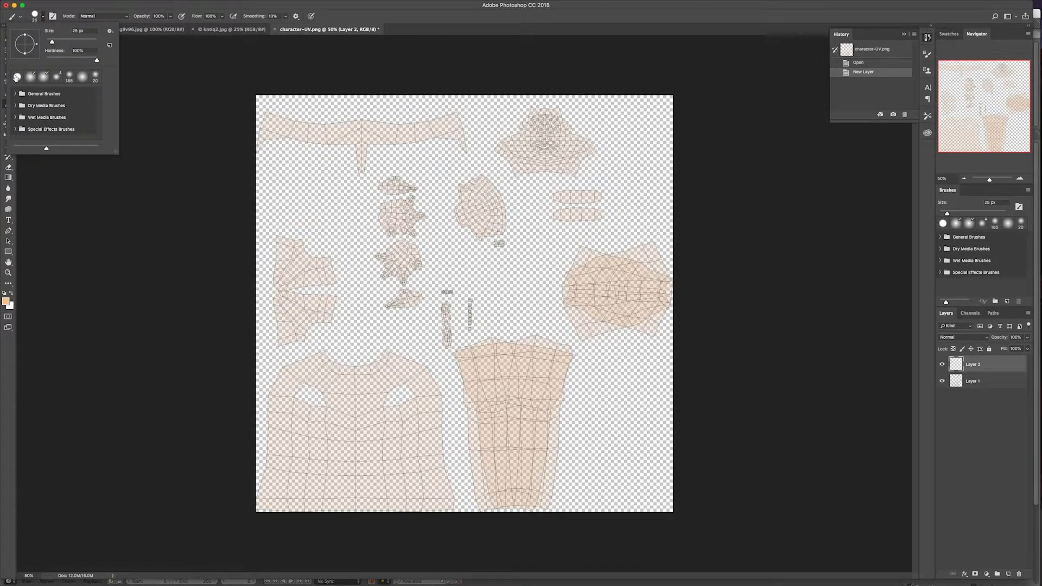
click(17, 78)
drag(52, 43, 61, 42)
drag(61, 44, 76, 45)
- Place the UV wireframe layer above the empty new layer and make the empty layer active
click(1026, 179)
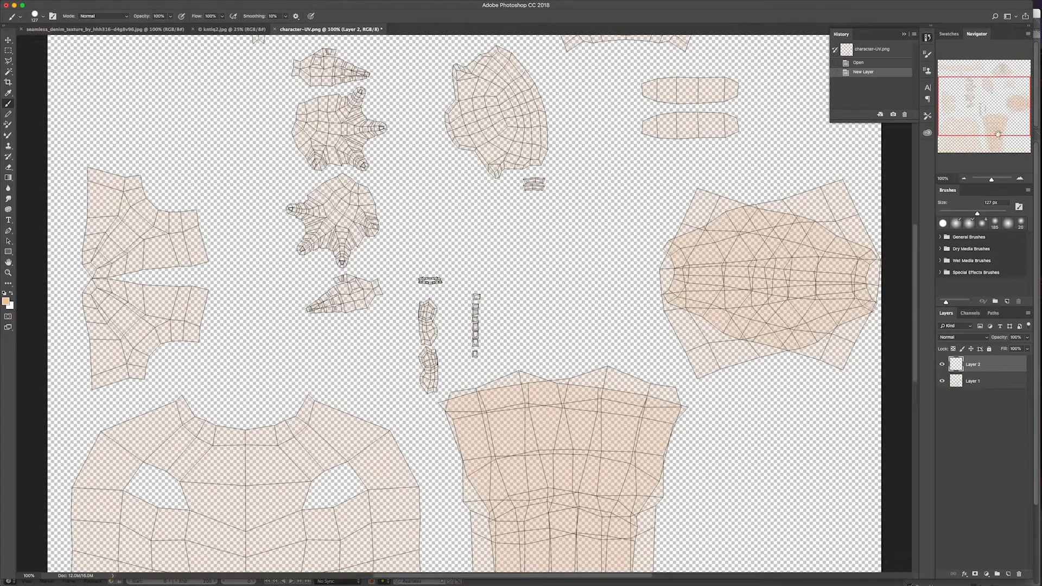
drag(1002, 136, 1000, 103)
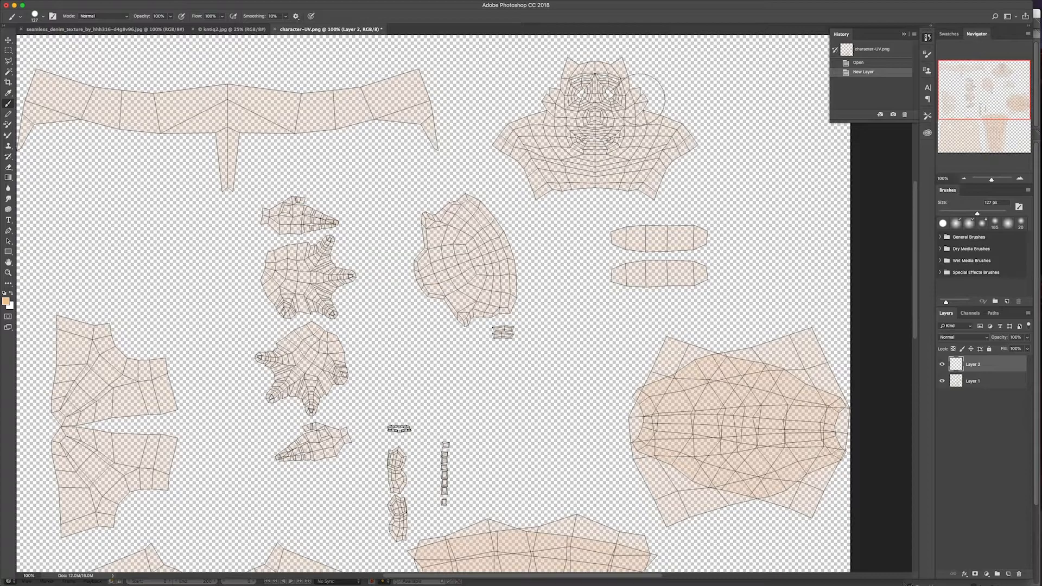
click(989, 386)
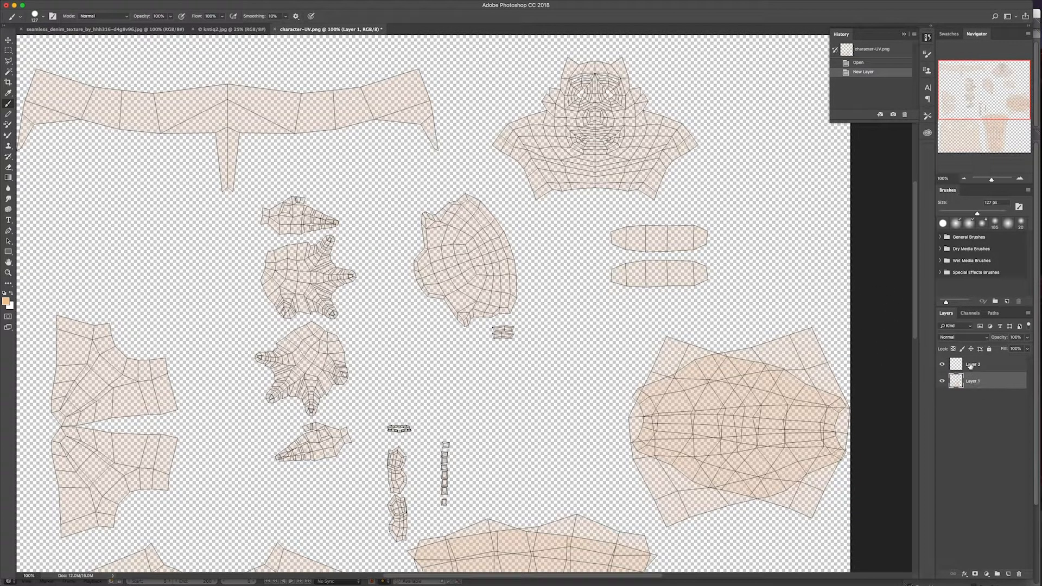
click(945, 380)
click(945, 380)
drag(980, 383, 980, 362)
double_click(978, 381)
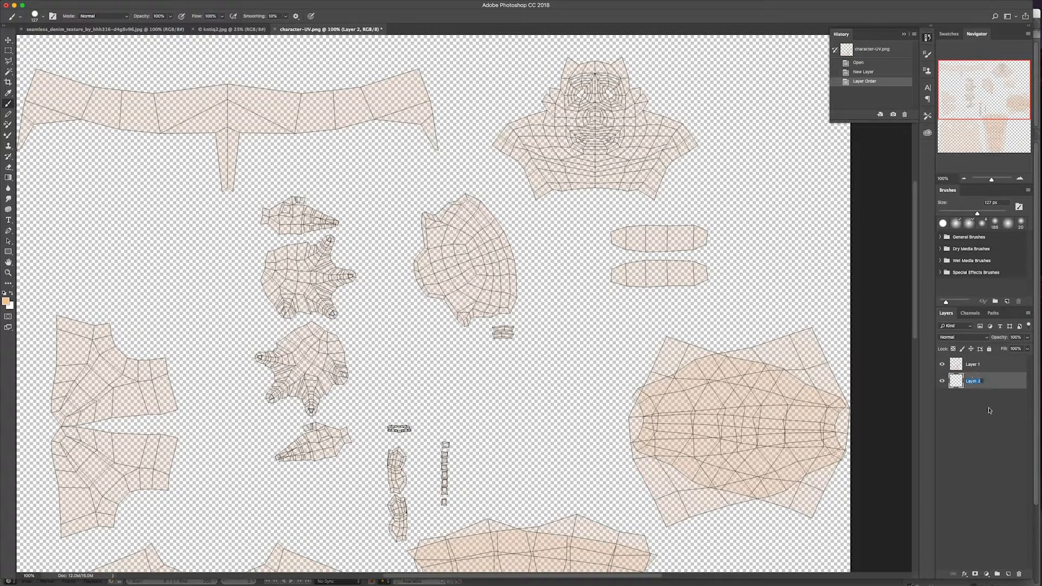
- Paint the skin tone over the head island, the column of hand islands and the two narrow stacked islands
mouse_move(643, 179)
mouse_down()
mouse_move(542, 186)
mouse_move(508, 141)
mouse_move(544, 114)
mouse_move(567, 71)
mouse_move(627, 64)
mouse_move(636, 95)
mouse_move(676, 136)
mouse_move(658, 161)
mouse_move(588, 133)
mouse_move(545, 142)
mouse_move(577, 90)
mouse_move(646, 113)
mouse_up()
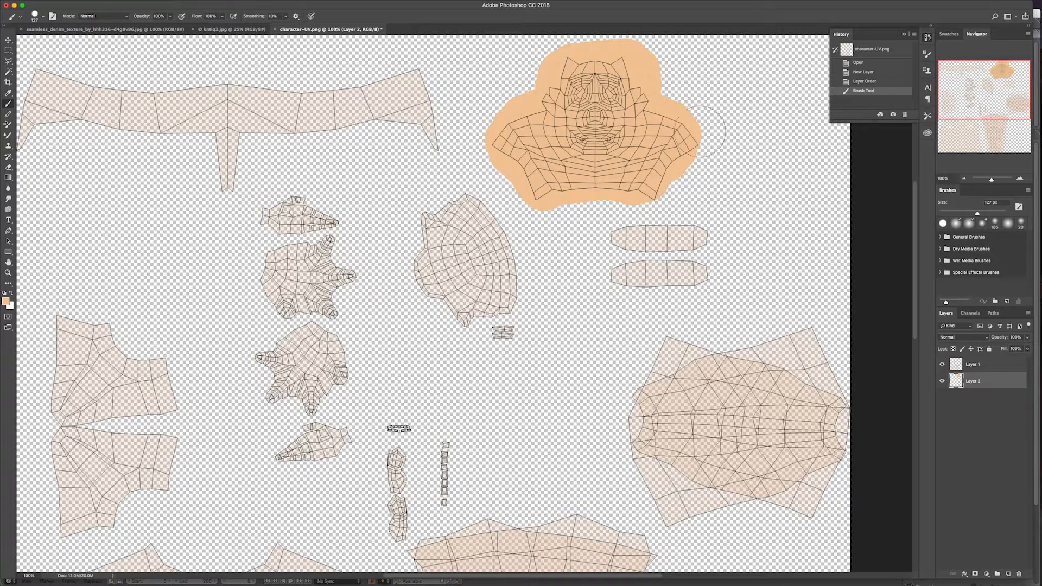
mouse_move(332, 224)
mouse_down()
mouse_move(326, 237)
mouse_move(293, 196)
mouse_move(273, 235)
mouse_move(284, 326)
mouse_move(275, 414)
mouse_move(288, 446)
mouse_move(334, 439)
mouse_move(324, 372)
mouse_move(335, 256)
mouse_move(293, 239)
mouse_move(306, 427)
mouse_move(304, 369)
mouse_up()
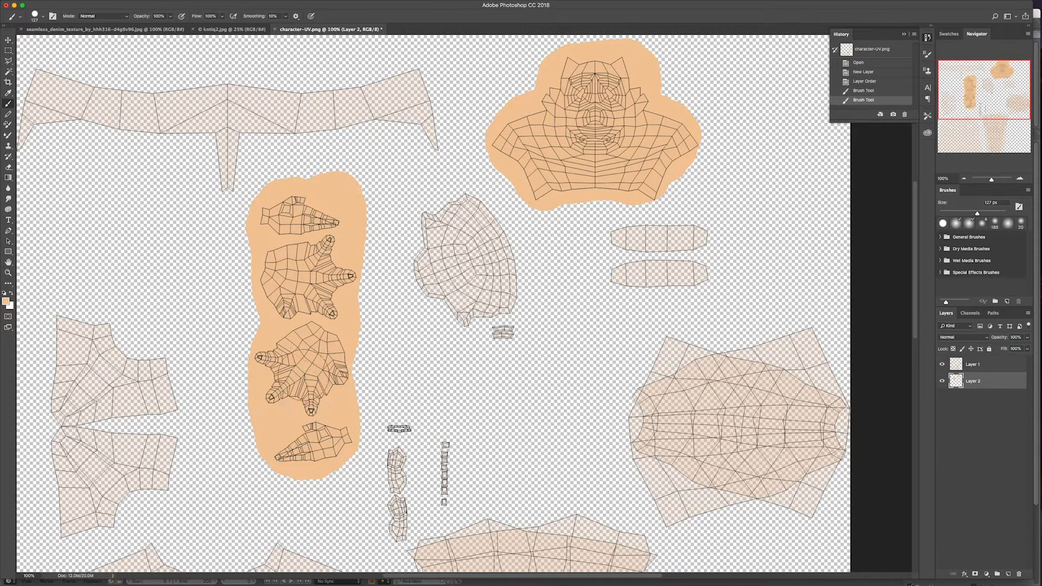
drag(392, 524, 394, 455)
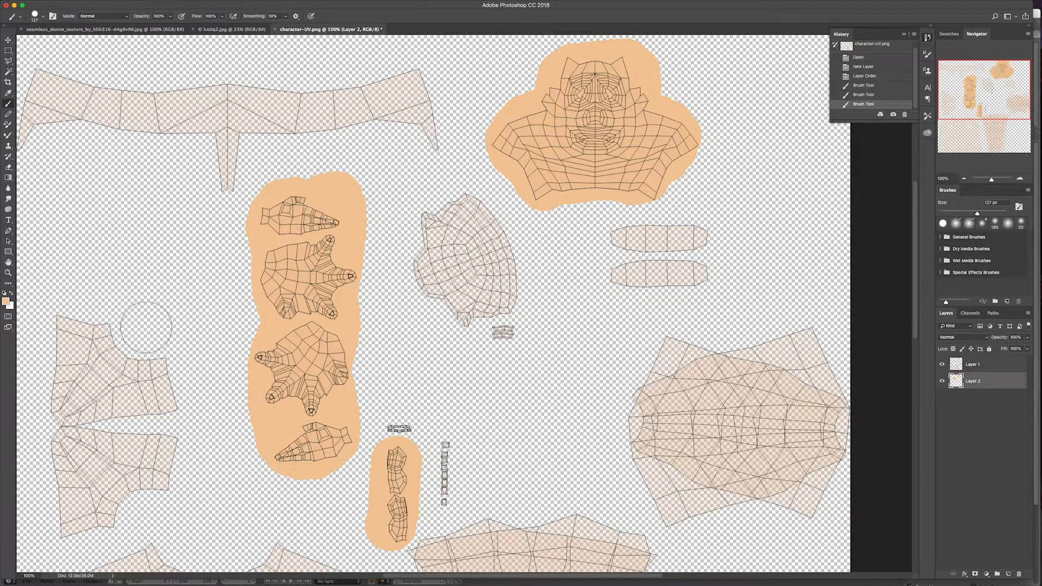
- Pick a paler skin tone as foreground colour and paint it over the column of small square islands
click(6, 301)
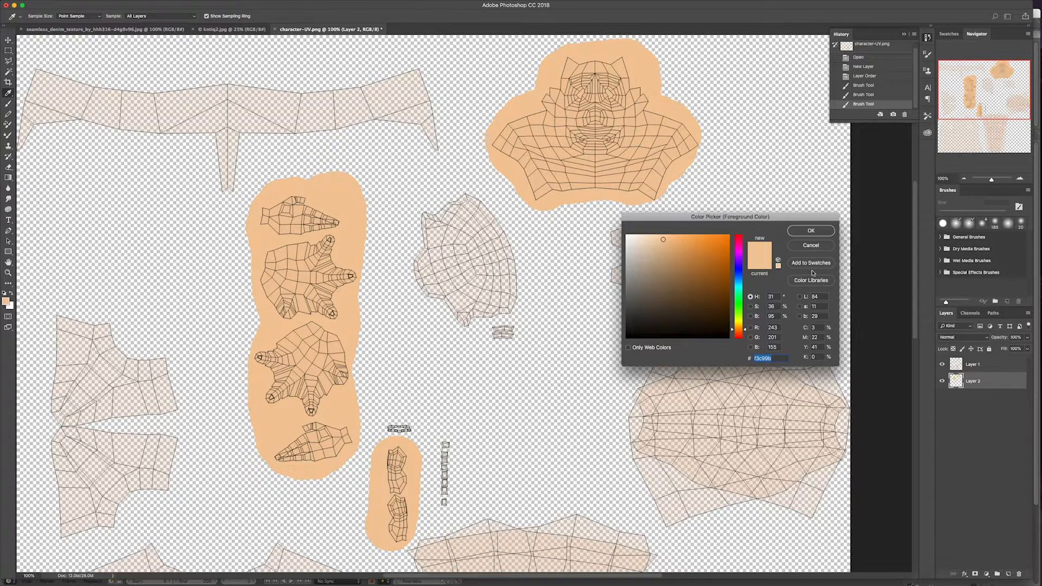
click(651, 237)
click(800, 230)
mouse_move(455, 499)
mouse_down()
mouse_move(442, 497)
mouse_move(451, 456)
mouse_up()
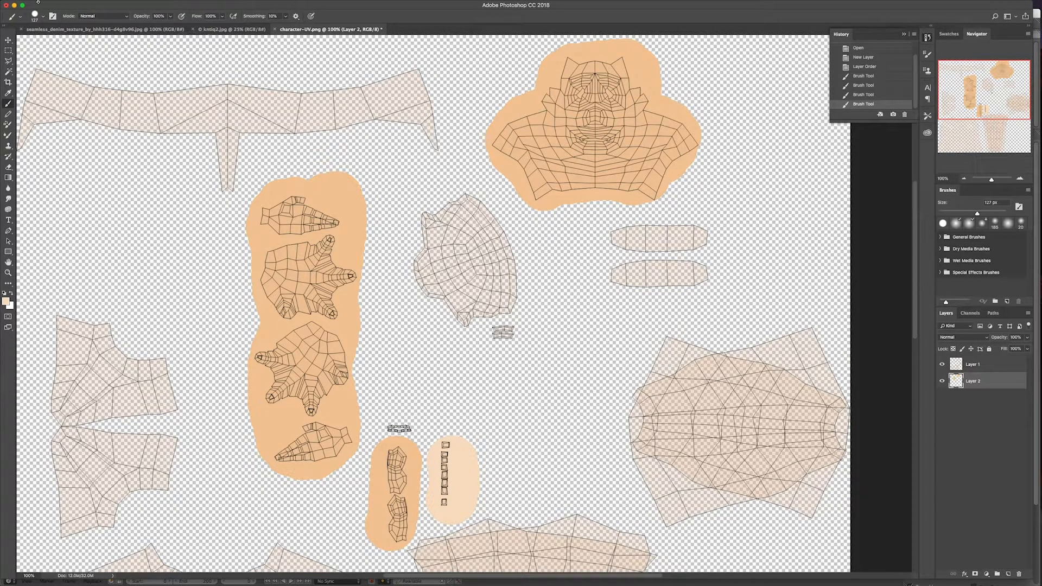
- Save the document as character-UV.psd in Photoshop format on the Desktop, replacing the existing file and keeping Maximize Compatibility on
click(74, 5)
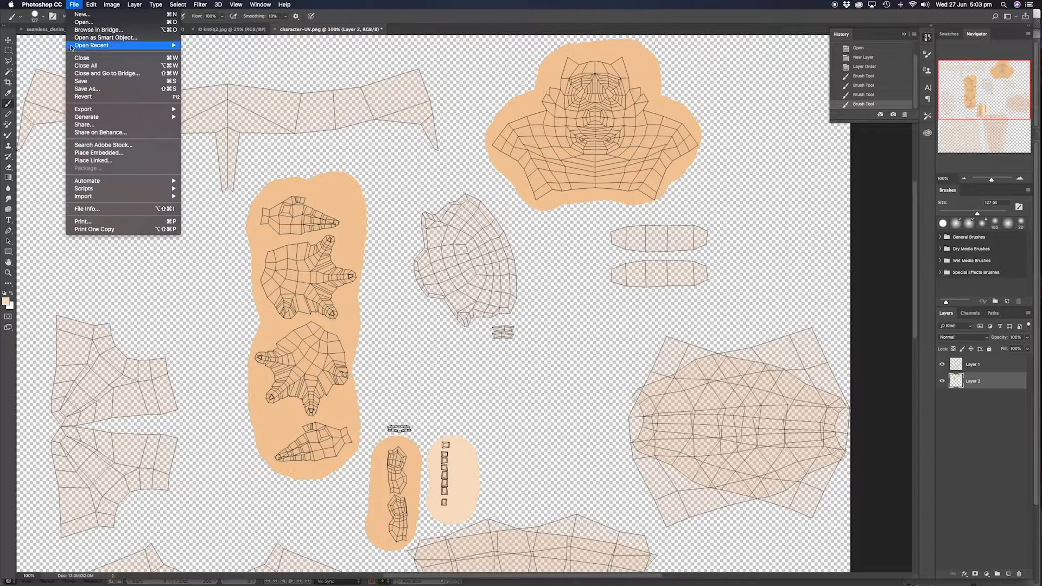
click(87, 90)
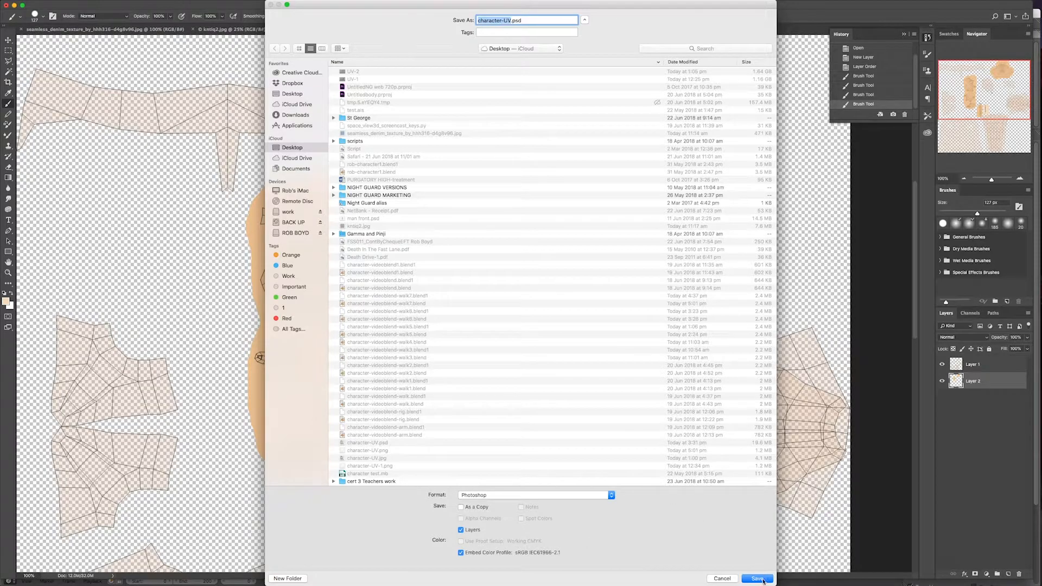
click(758, 579)
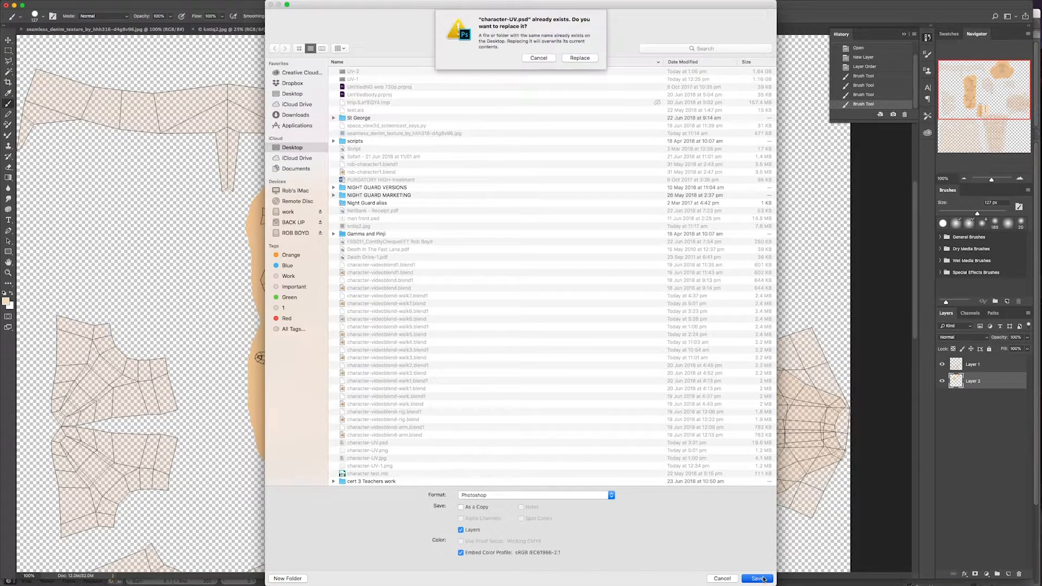
click(597, 57)
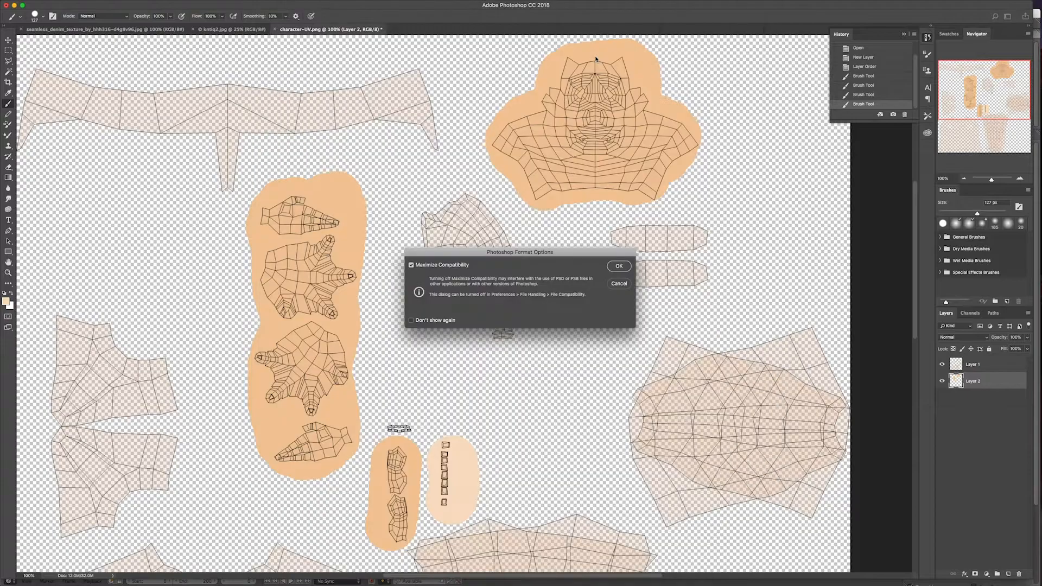
click(619, 267)
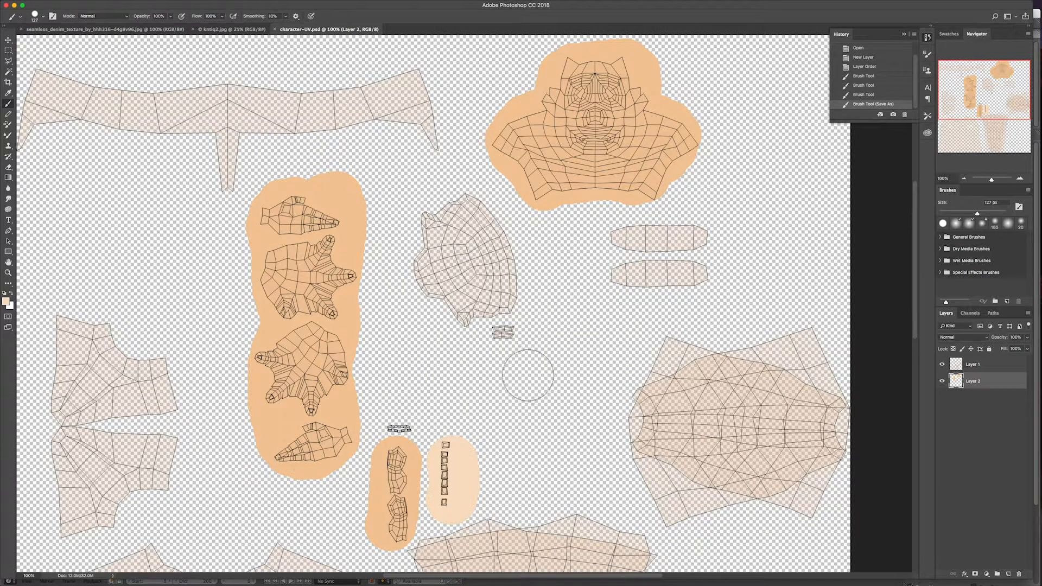
- Set the foreground colour to black (#000000) and add a new layer between the skin paint and the UV wireframe
scroll(466, 340, down, 1)
scroll(466, 340, down, 10)
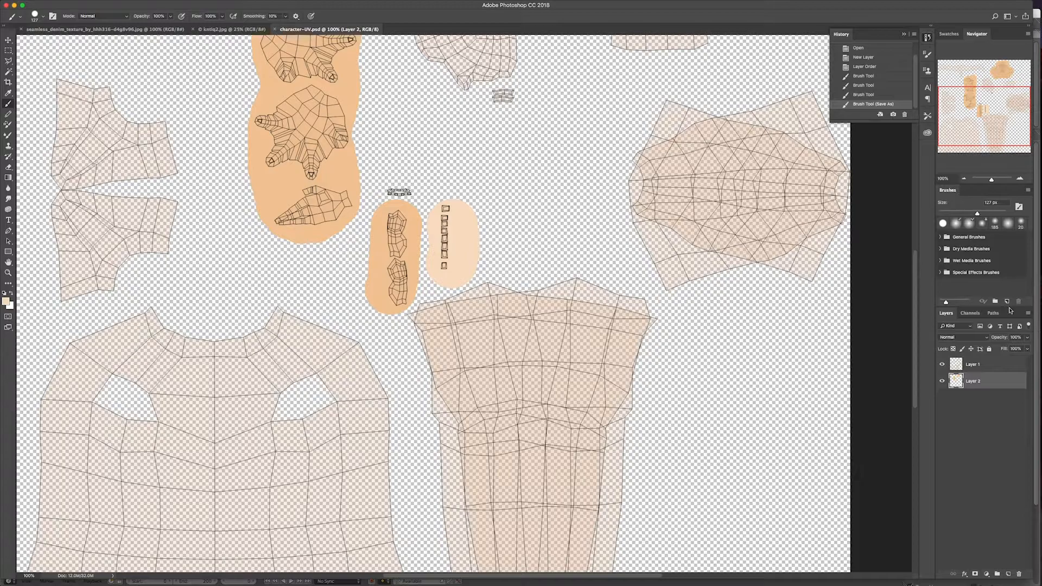
click(964, 179)
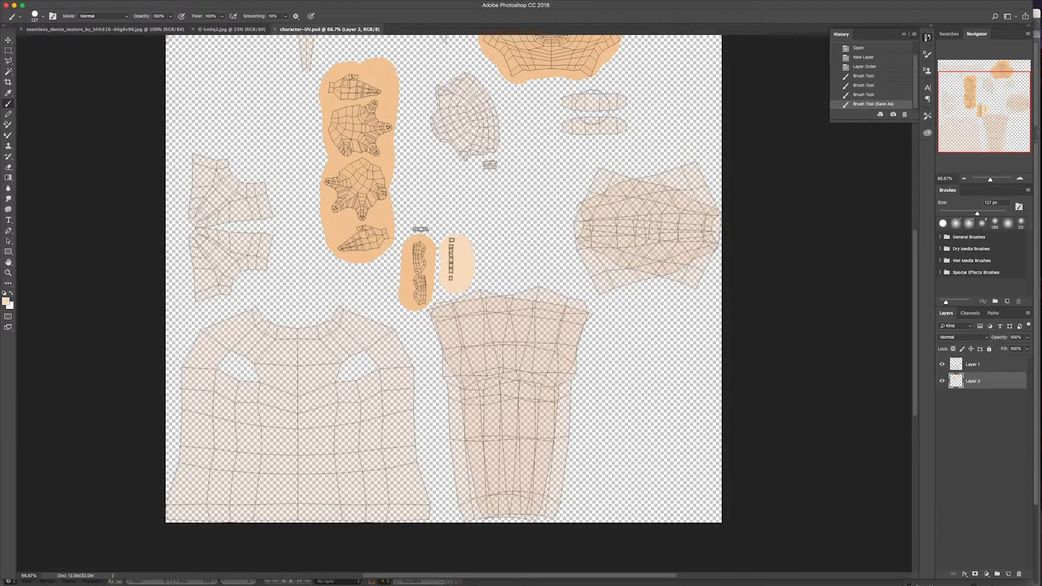
click(7, 302)
drag(632, 330, 628, 338)
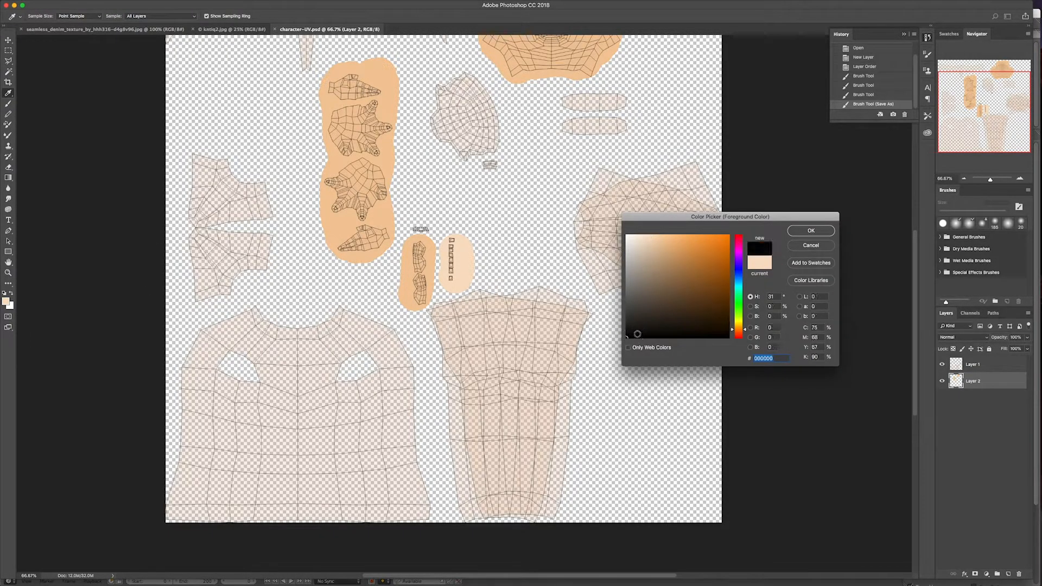
click(793, 231)
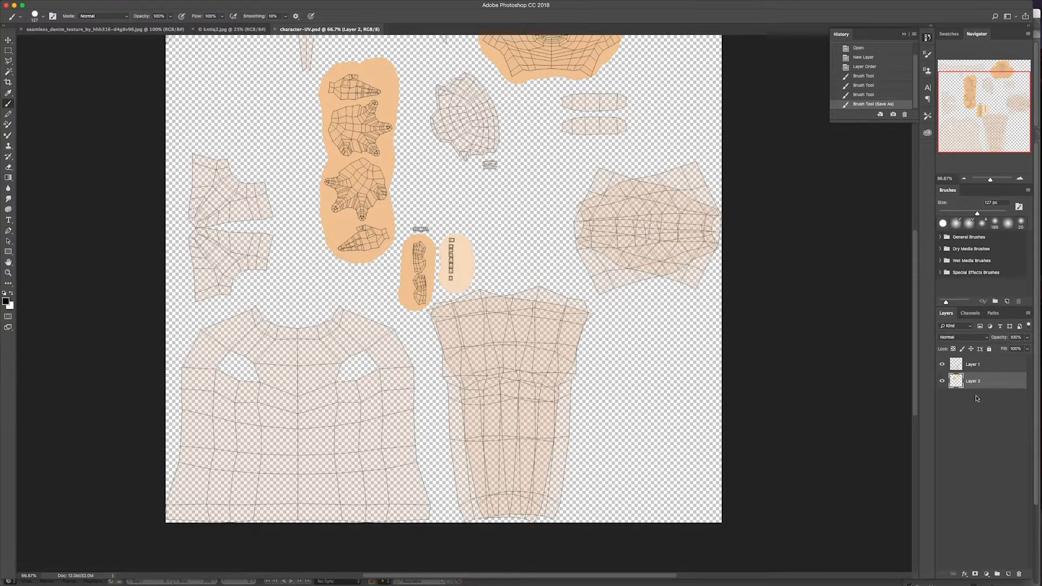
click(1009, 574)
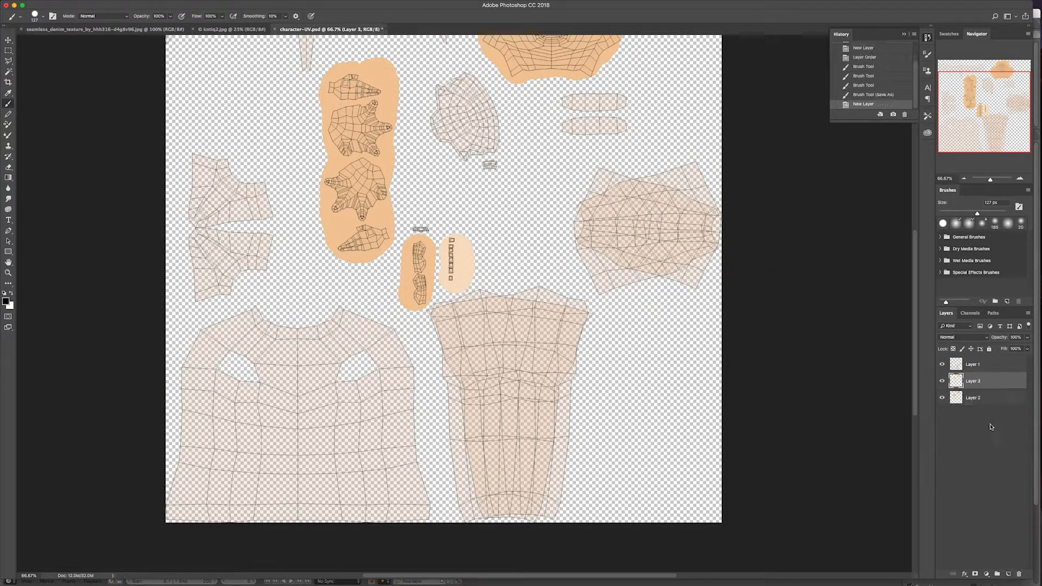
- Paint black over the two mirrored shoe islands at the canvas's left edge, running past their outlines
mouse_move(274, 252)
mouse_down()
mouse_move(192, 237)
mouse_move(197, 296)
mouse_move(234, 285)
mouse_move(214, 270)
mouse_move(285, 254)
mouse_move(191, 233)
mouse_up()
drag(254, 223, 252, 186)
shift+click(283, 194)
shift+click(179, 135)
mouse_move(180, 135)
mouse_down()
mouse_move(193, 209)
mouse_move(233, 212)
mouse_move(210, 179)
mouse_up()
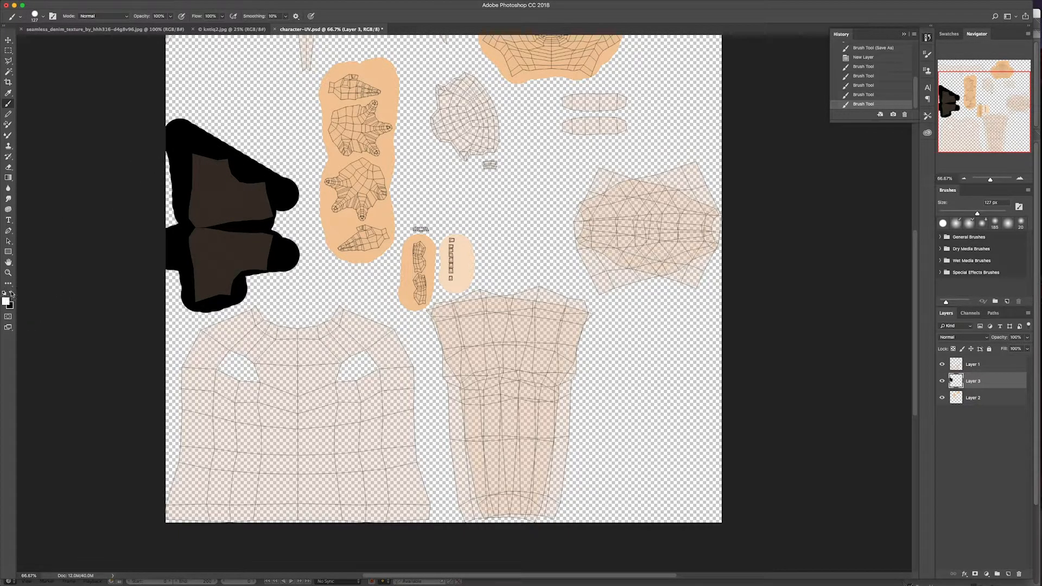
- Pick a mid grey (RGB 128, 125, 125) as foreground colour and paint it over the two narrow horizontal strip islands
click(6, 299)
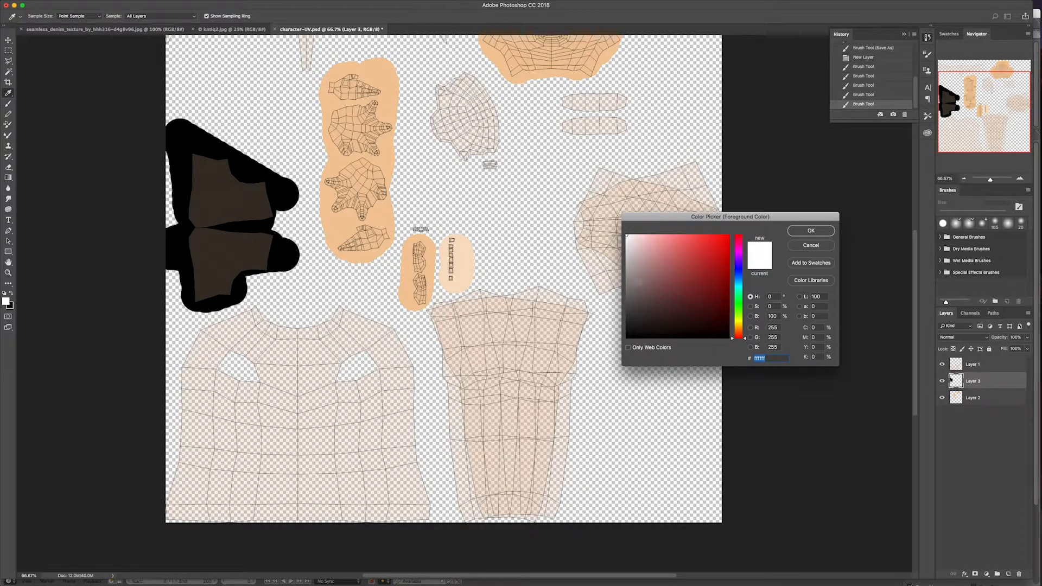
click(628, 286)
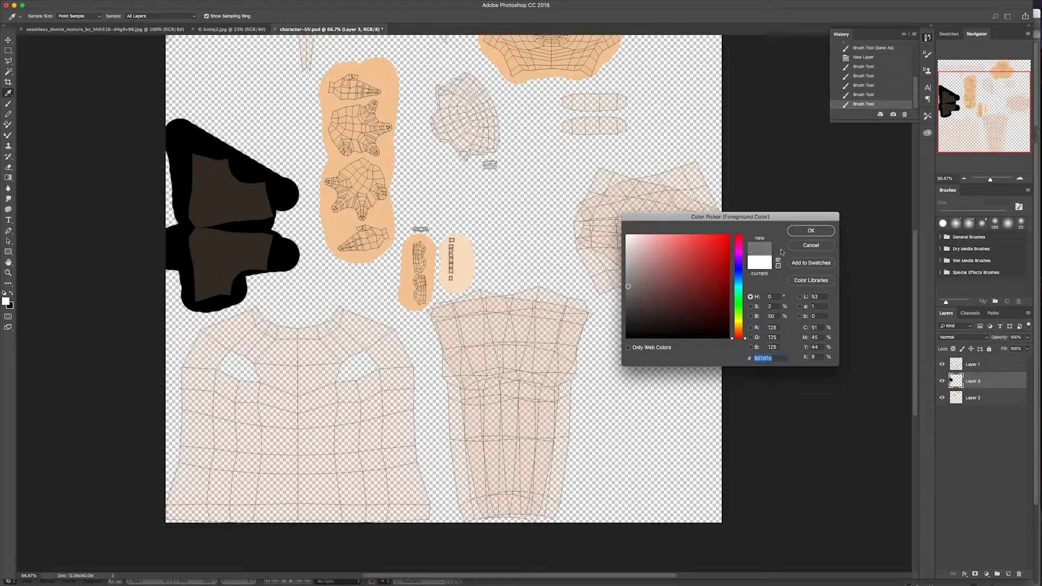
click(811, 231)
mouse_move(627, 98)
mouse_down()
mouse_move(564, 110)
mouse_move(571, 120)
mouse_move(643, 123)
mouse_up()
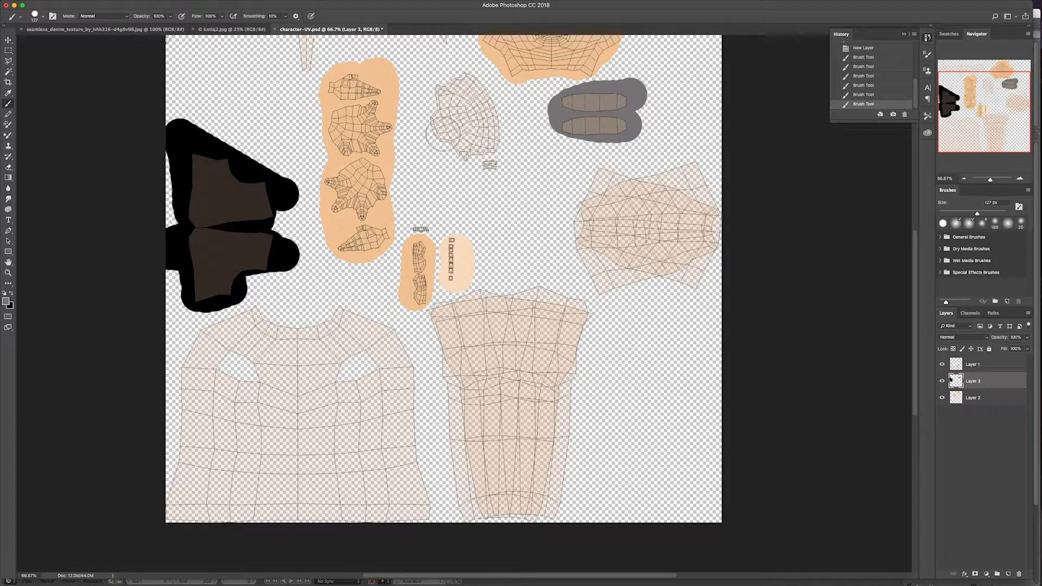
- Copy the whole seamless denim texture image and paste it into the character-UV document as a new layer
click(131, 31)
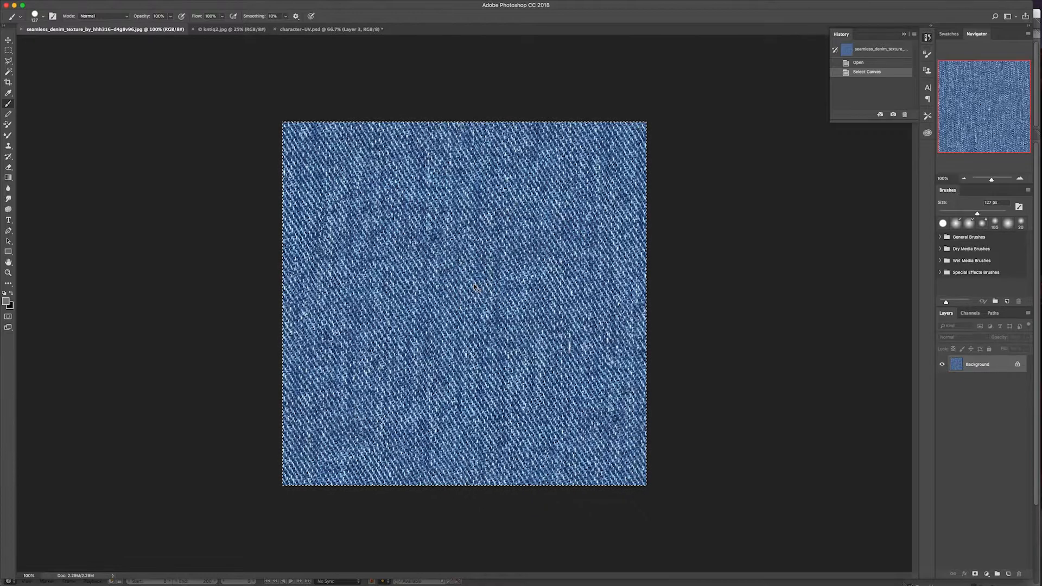
key(super+a)
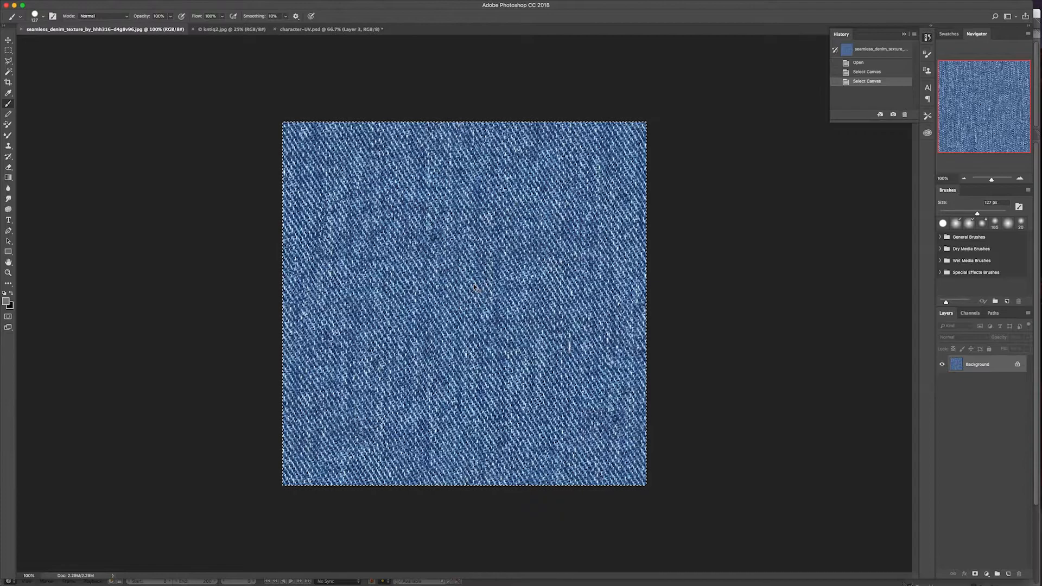
click(309, 30)
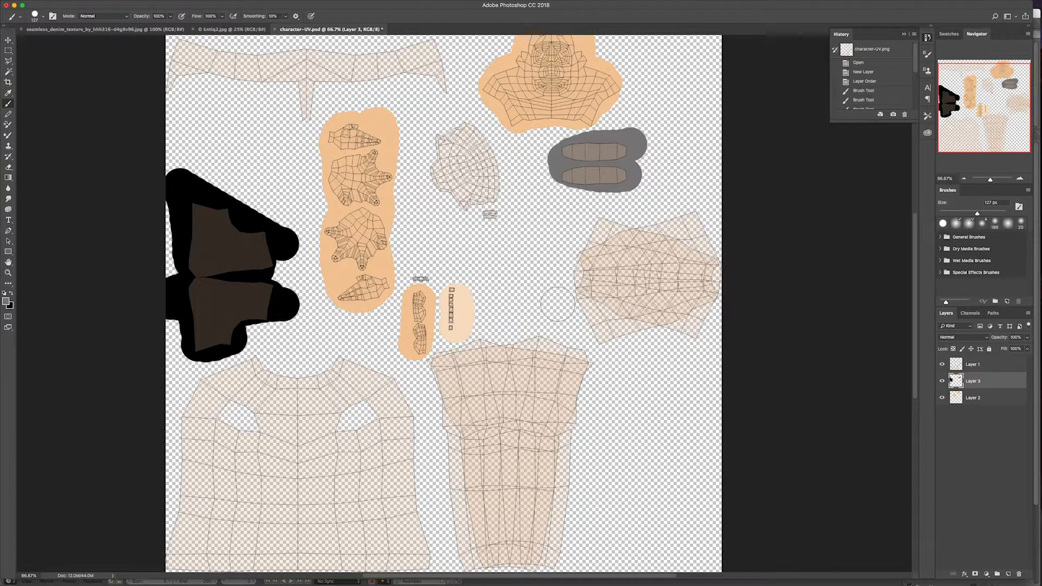
key(super+v)
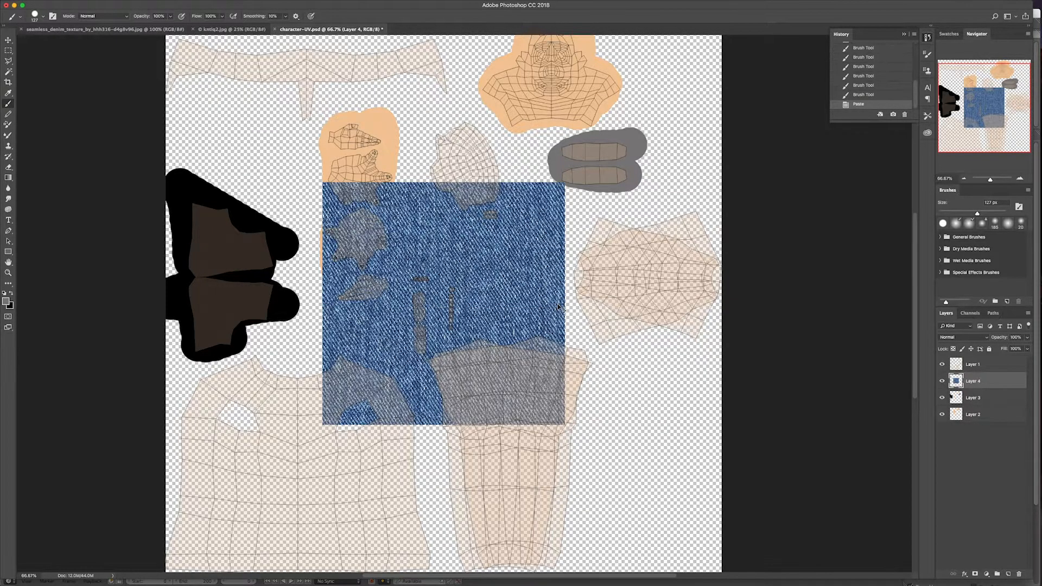
- Scale the pasted denim square down and place it over the lower right part of the trouser island
click(8, 39)
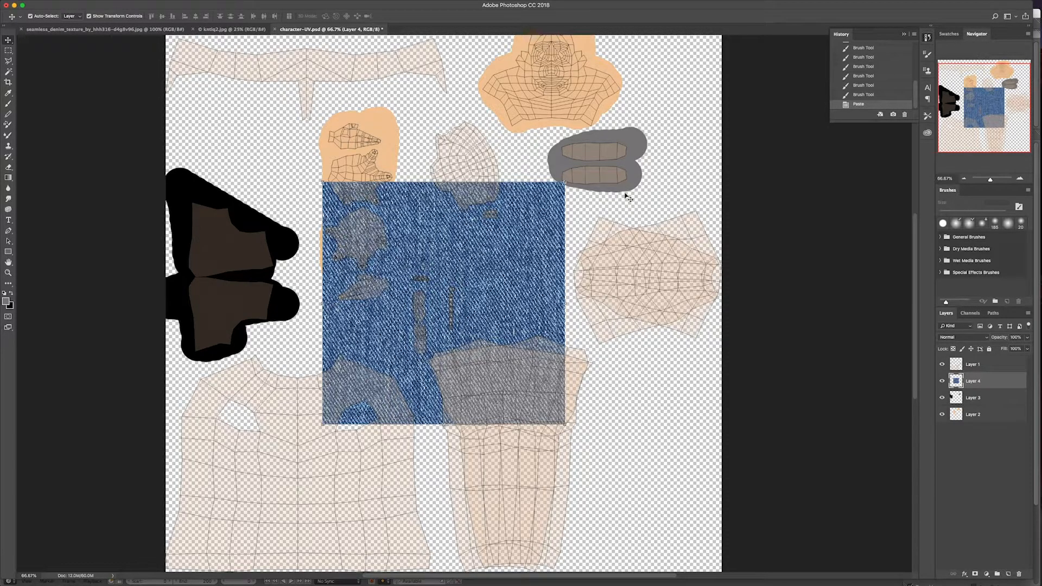
key(super+t)
drag(565, 182, 544, 498)
key(Return)
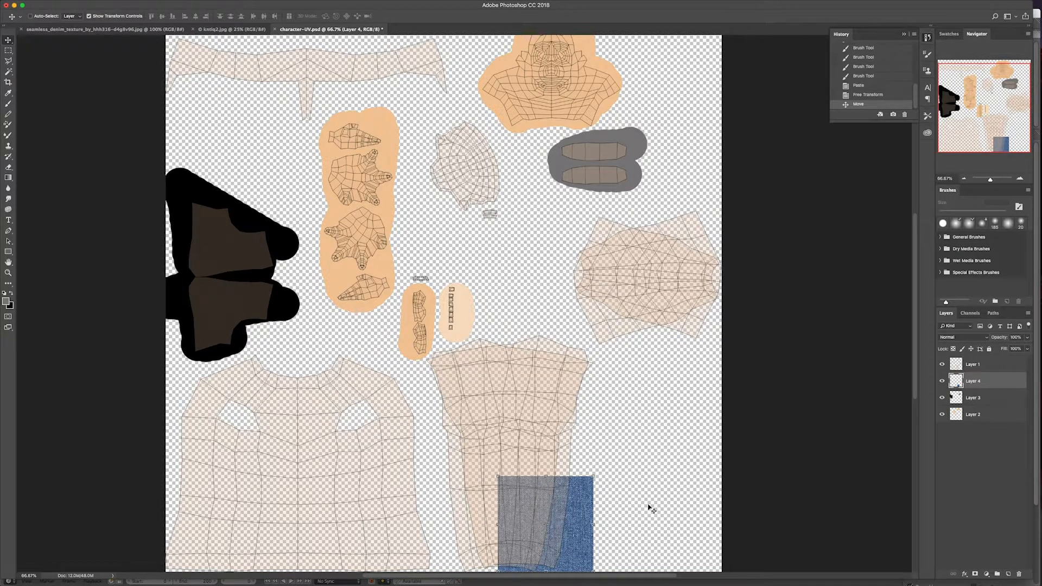
- Duplicate the small denim tile three times and arrange the copies into a two-by-two block over the trouser island's lower part
key(super+v)
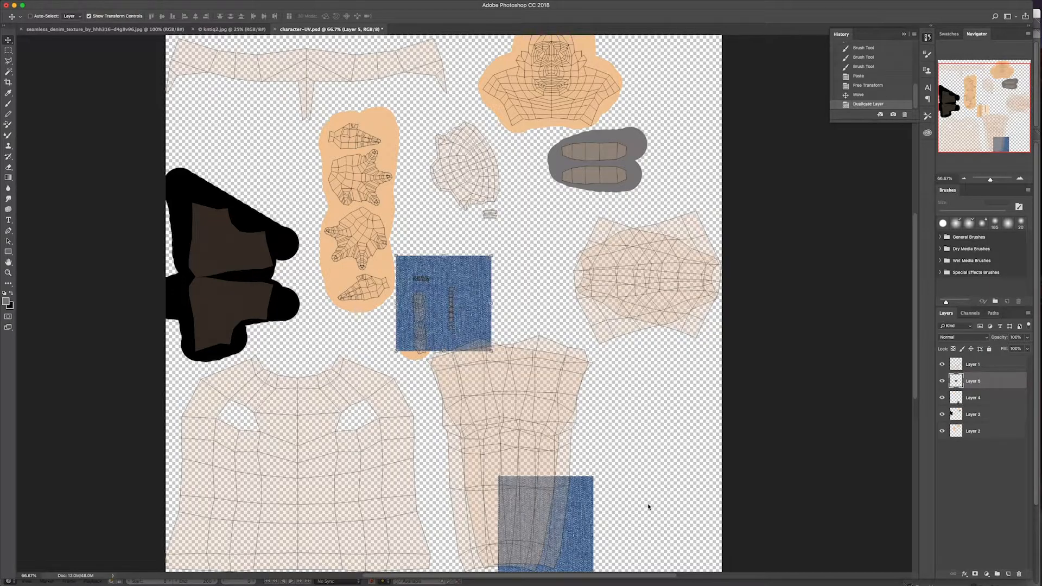
drag(470, 282, 473, 502)
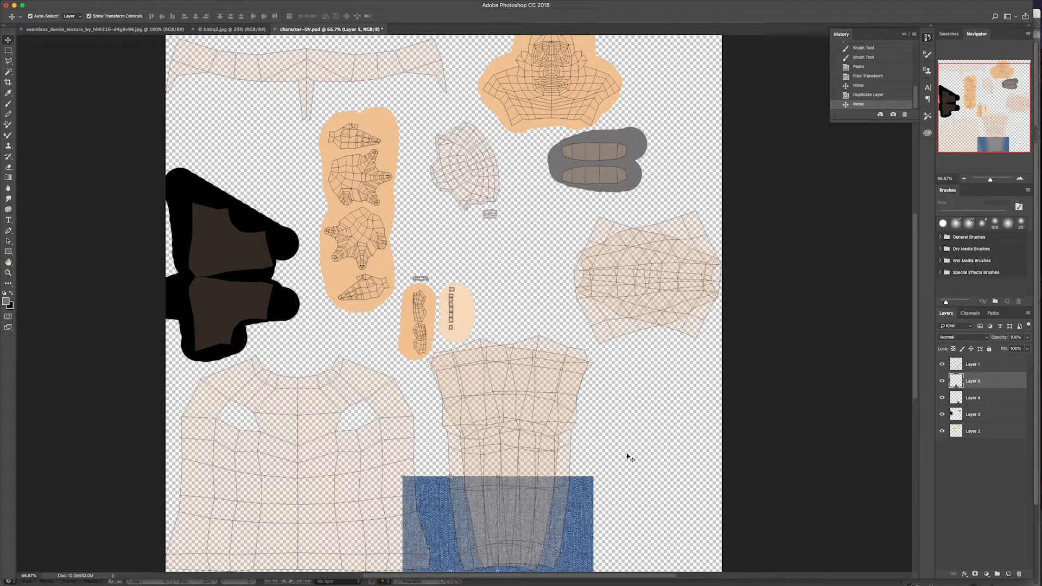
drag(628, 454, 558, 419)
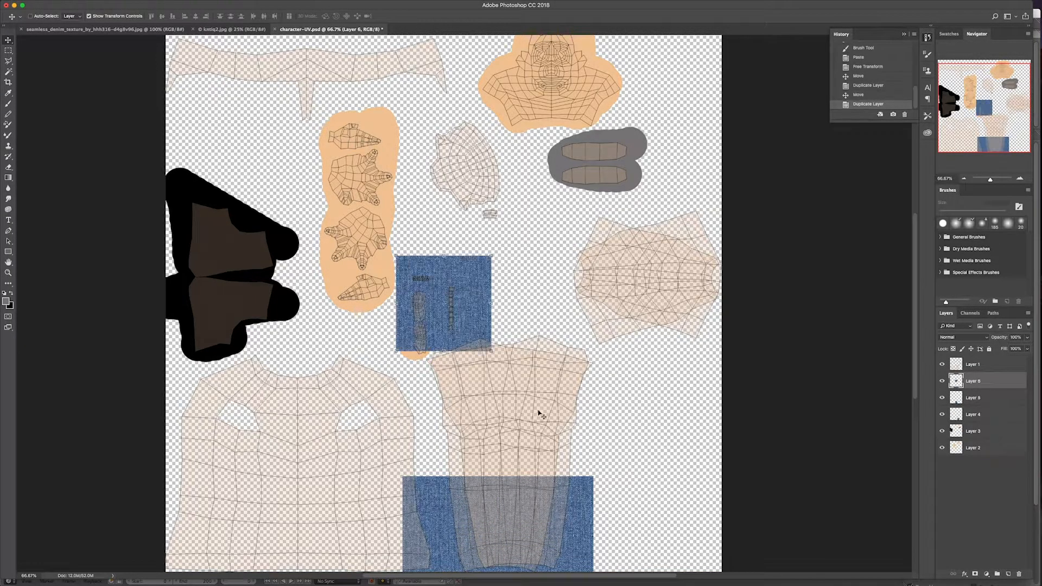
drag(470, 274, 574, 404)
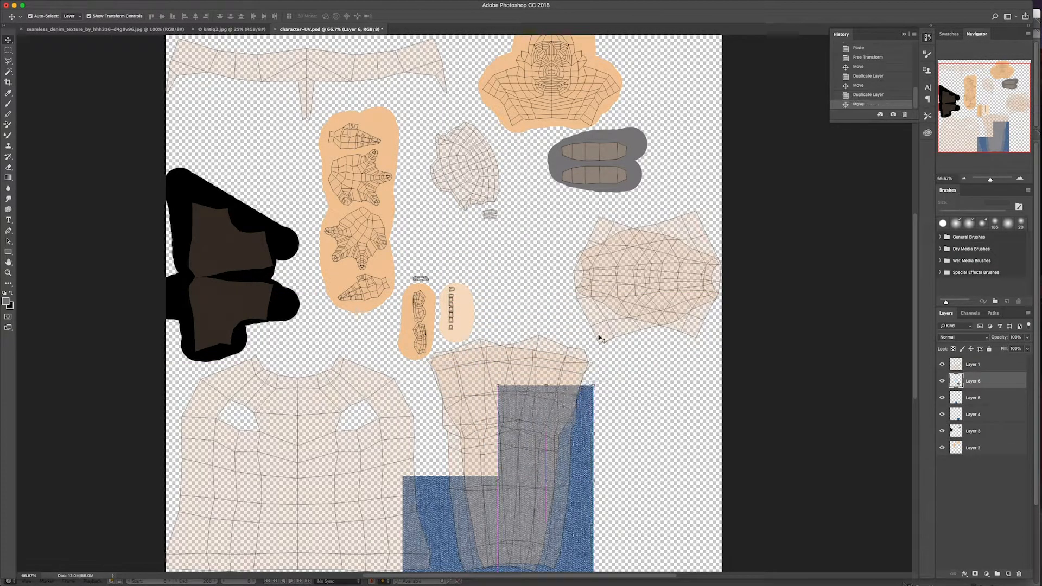
key(super+v)
drag(472, 275, 478, 401)
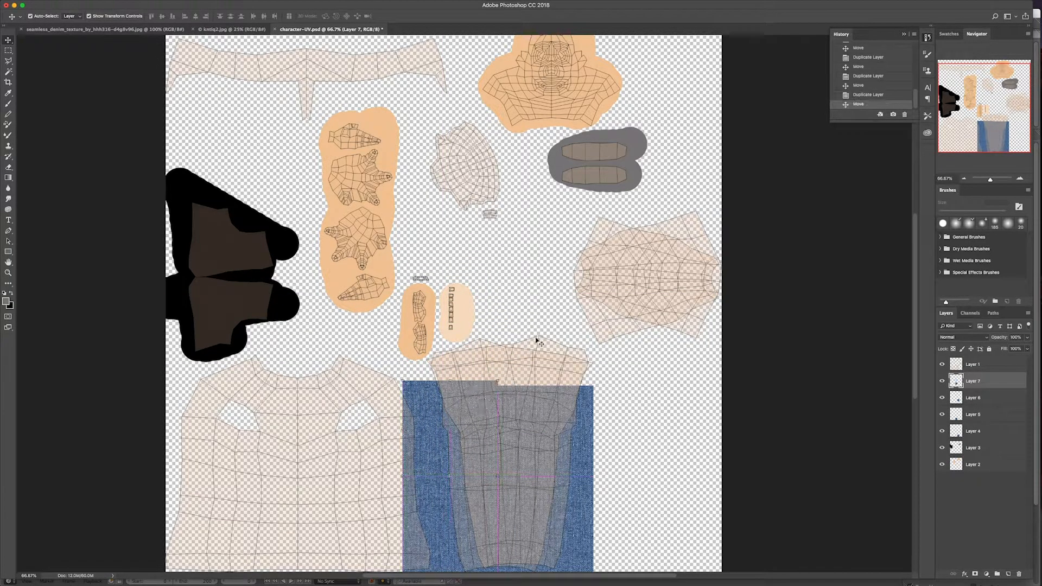
- Align the block's upper left tile and add two more denim copies above it to cover the top of the trouser island
key(super+v)
drag(472, 276, 584, 287)
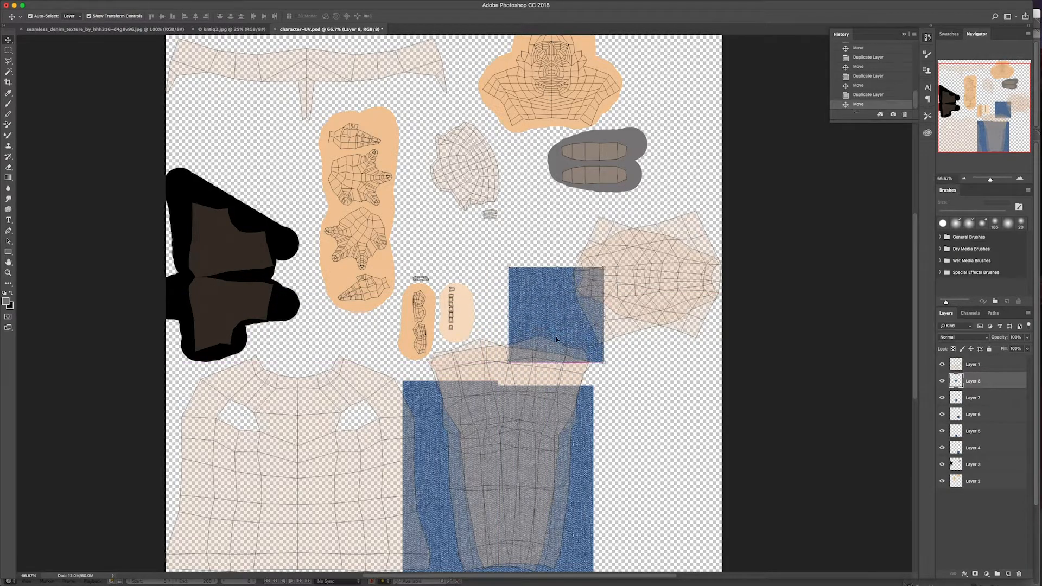
drag(419, 422, 424, 422)
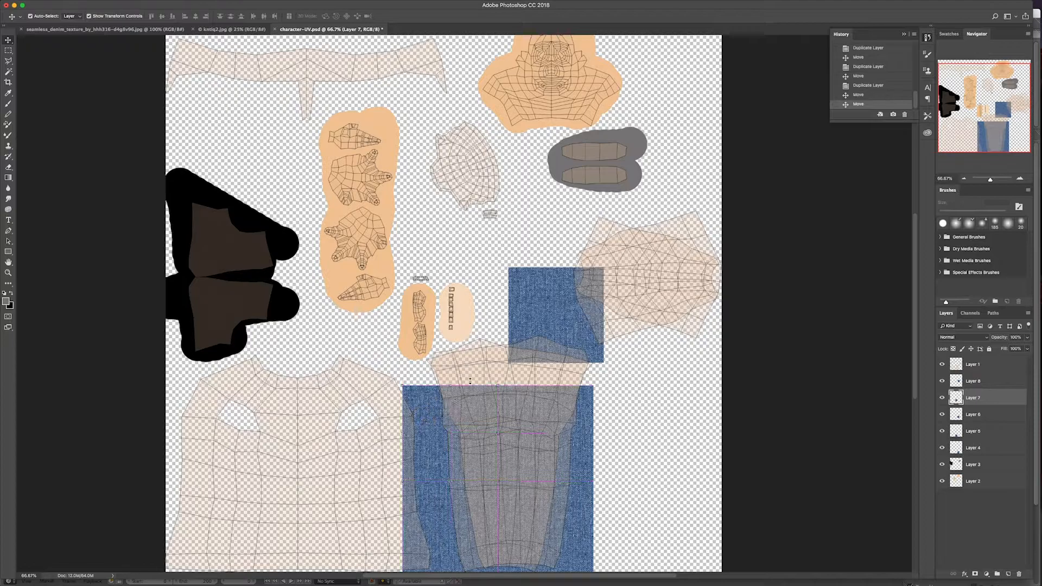
drag(536, 306, 527, 328)
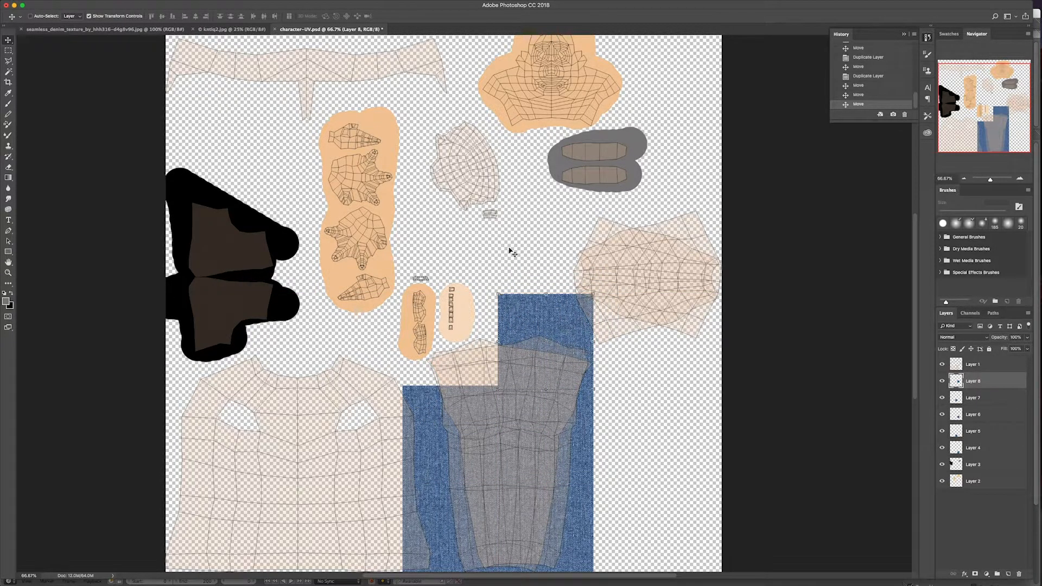
key(super+v)
drag(475, 269, 493, 329)
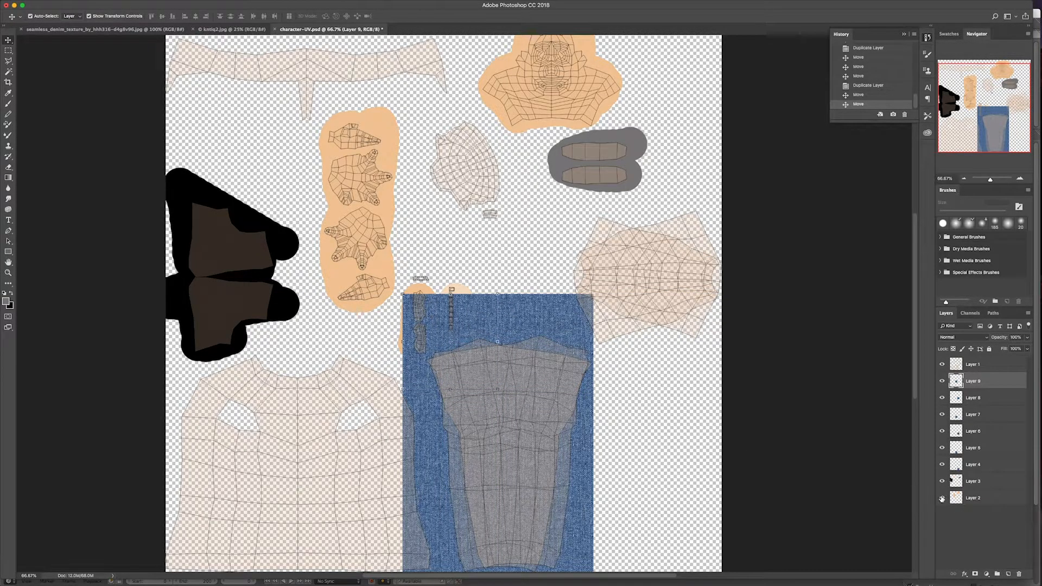
- Hide the wireframe, skin and shoe paint layers, and merge the visible denim tiles into one layer
click(942, 498)
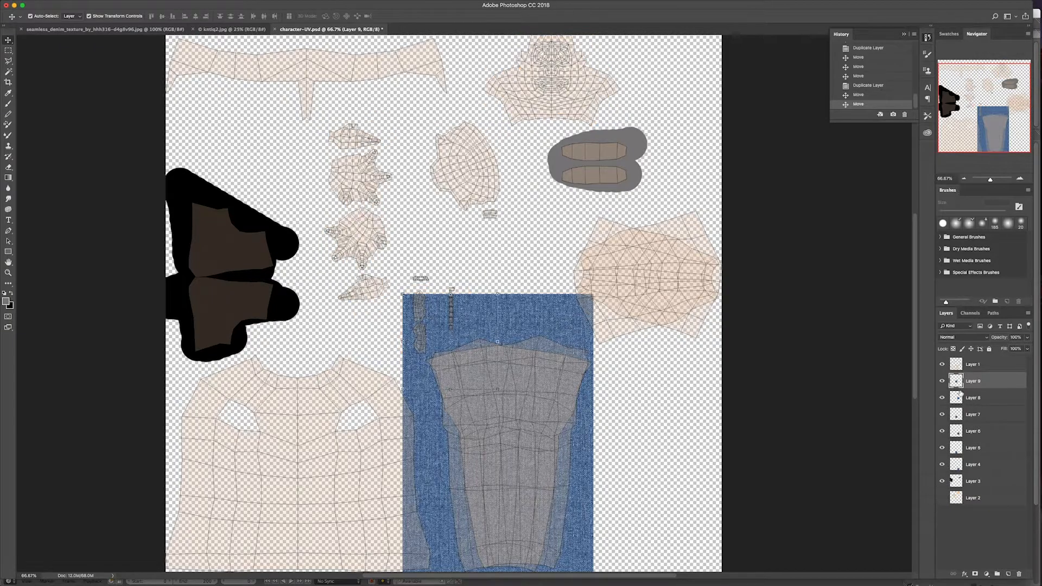
click(942, 364)
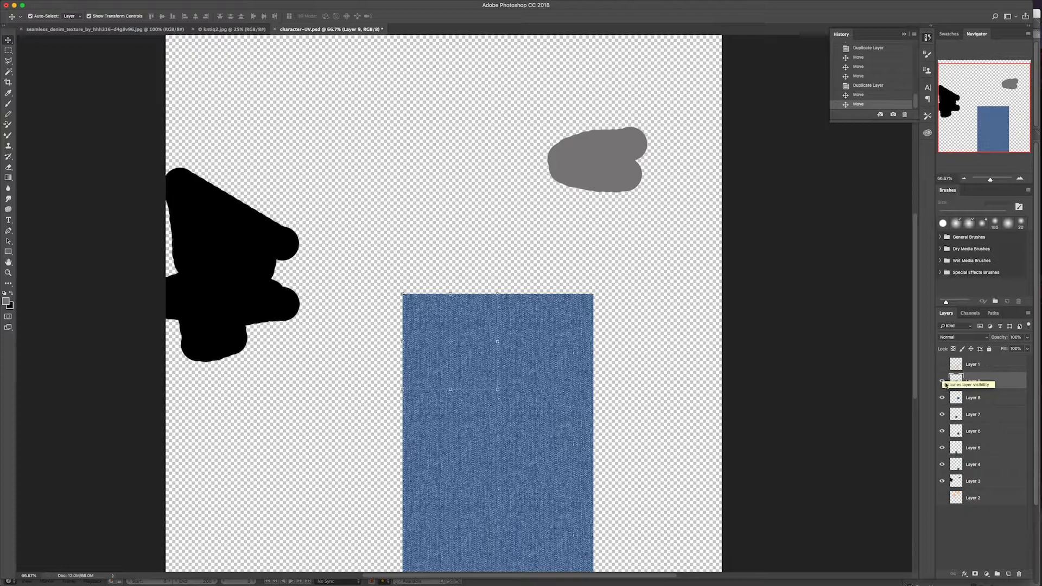
click(942, 482)
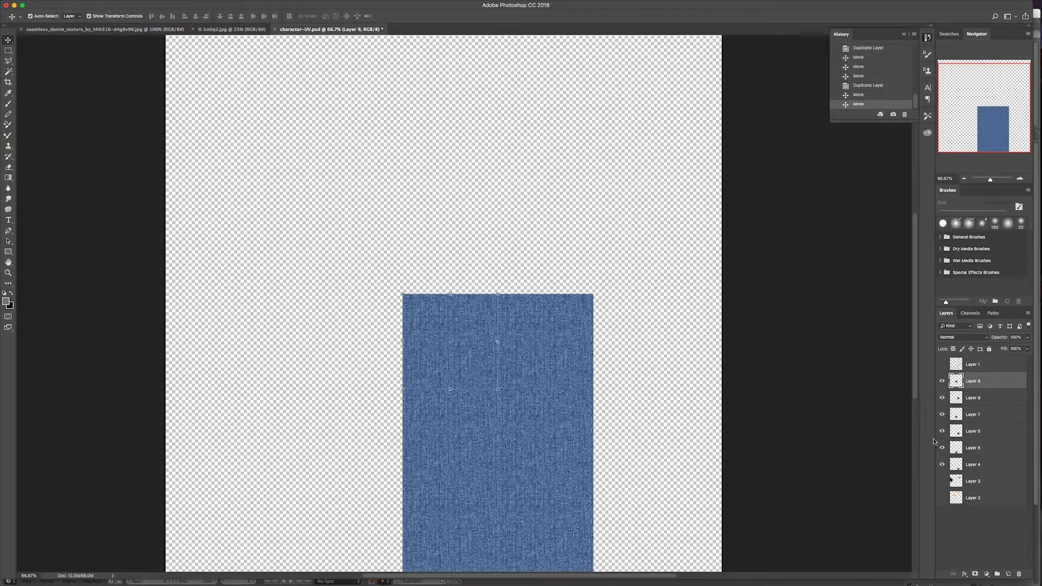
click(1029, 313)
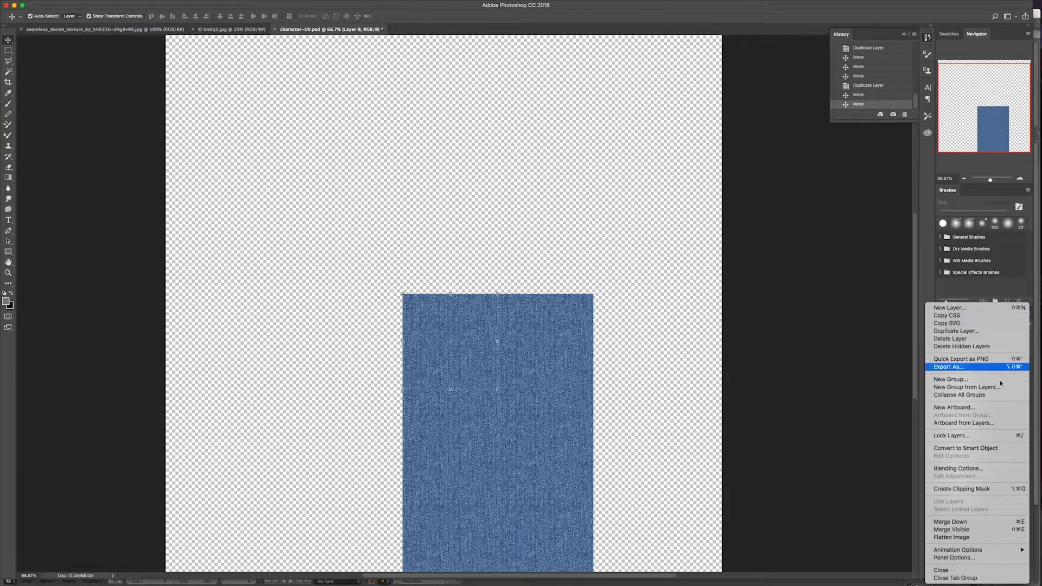
click(958, 529)
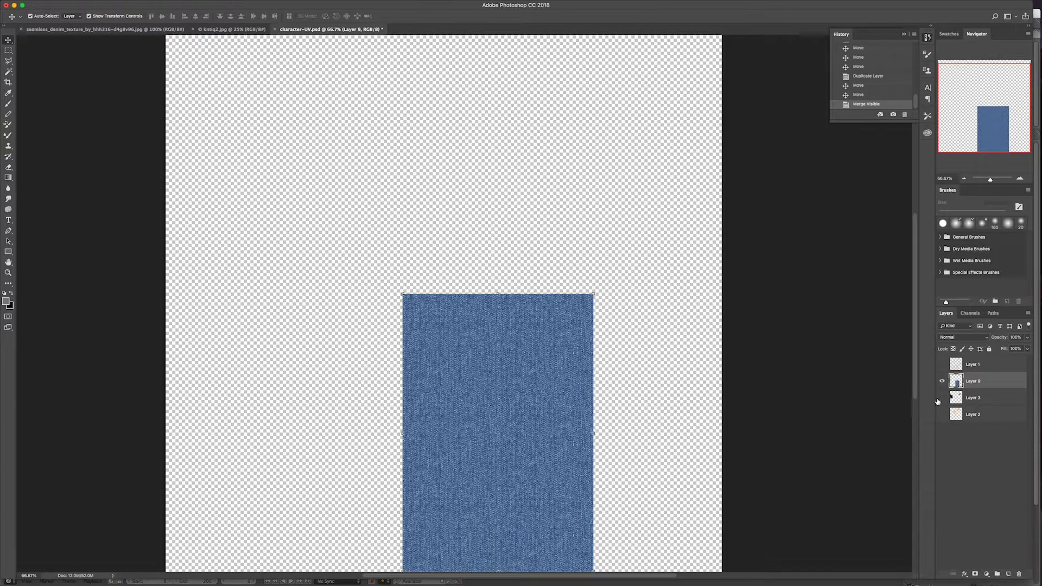
- Show the shoe paint, skin and UV wireframe layers again
click(942, 397)
click(943, 415)
click(942, 364)
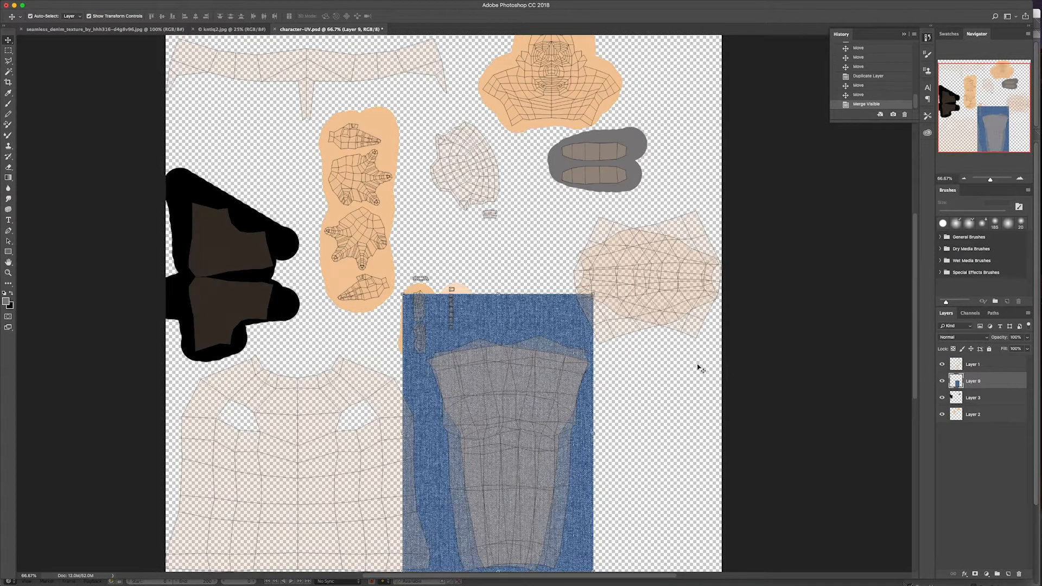
- Outline the surplus denim beside and above the trouser island with the Polygonal Lasso, delete it, and deselect
scroll(543, 375, down, 3)
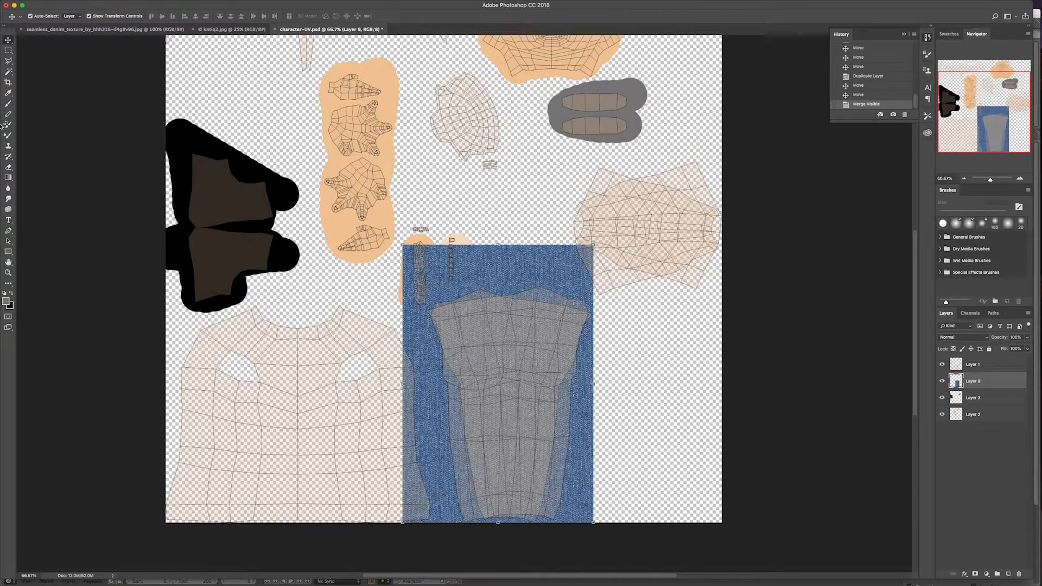
click(9, 61)
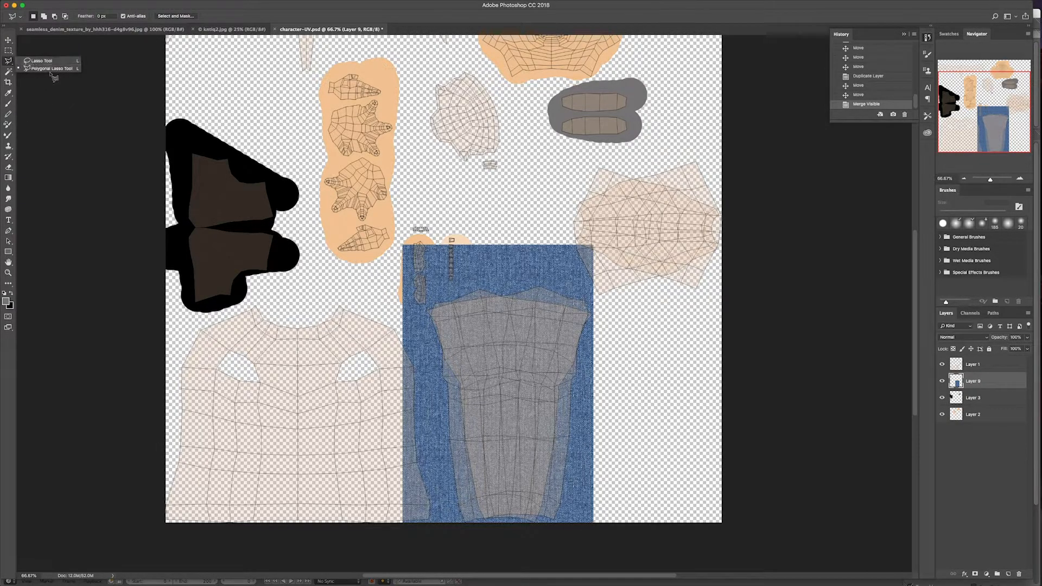
click(44, 68)
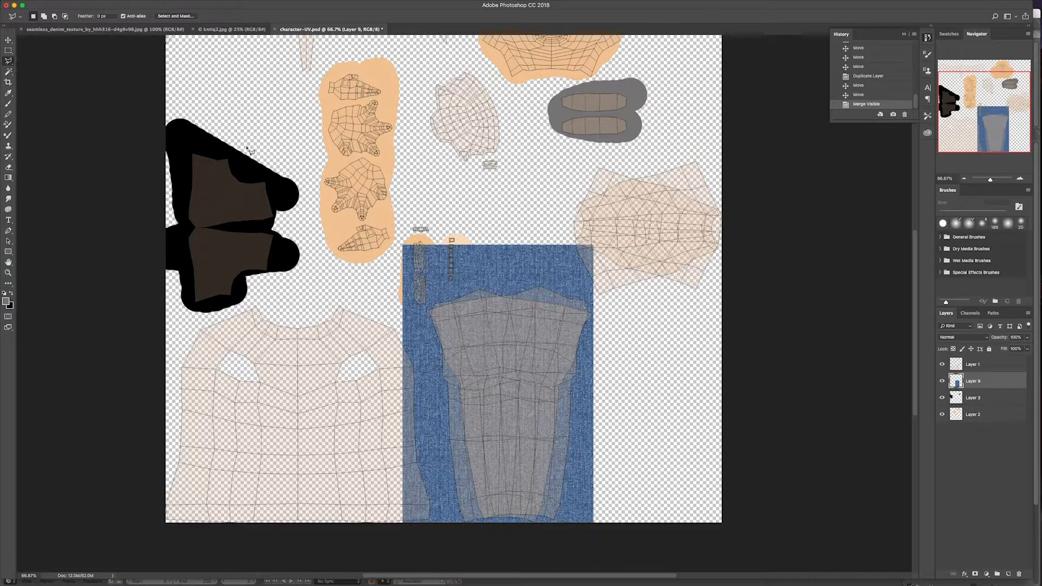
click(461, 537)
click(434, 432)
click(433, 301)
click(485, 282)
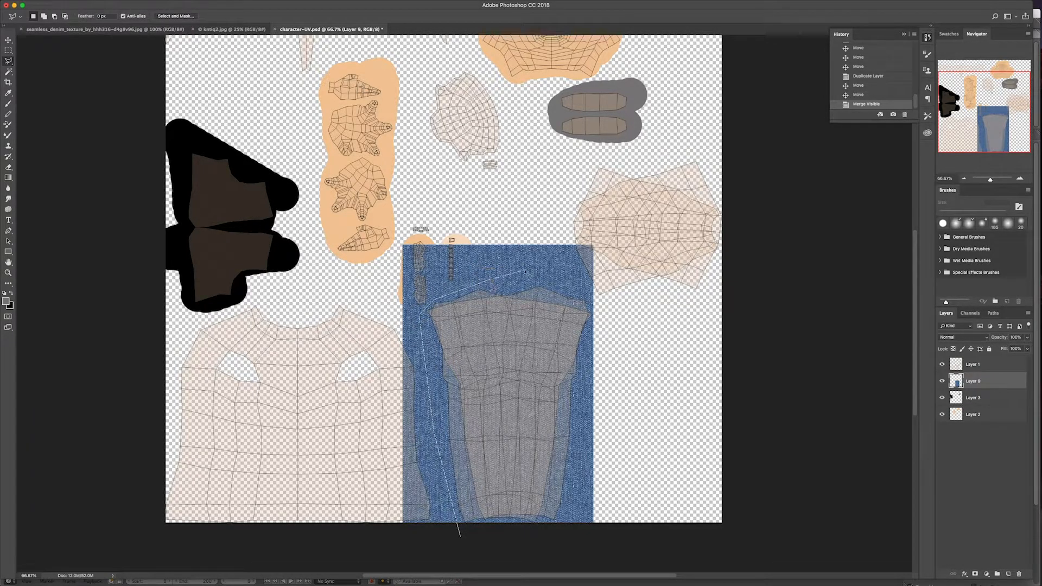
click(614, 294)
click(627, 184)
click(279, 139)
click(354, 527)
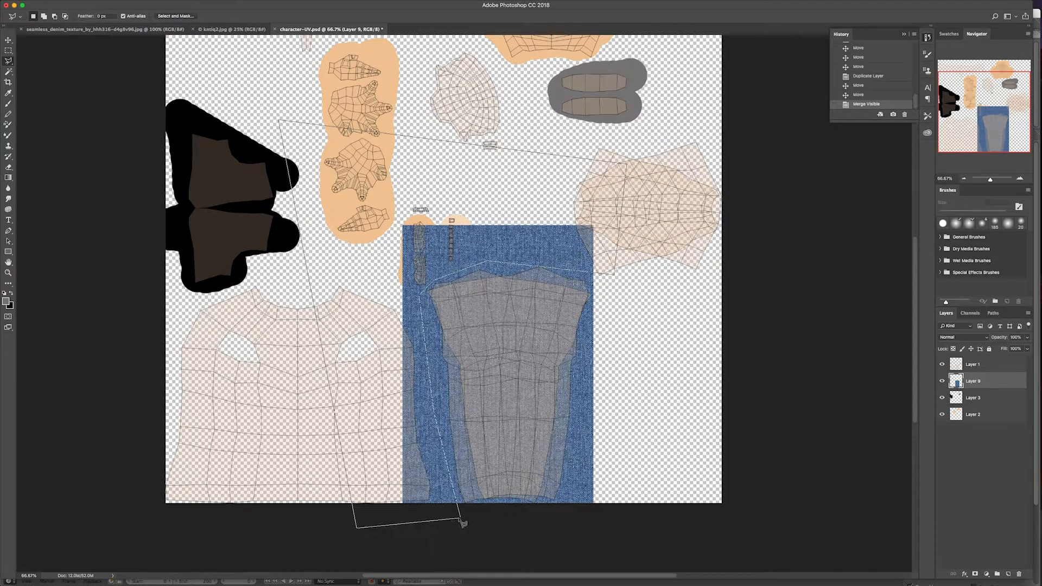
double_click(466, 524)
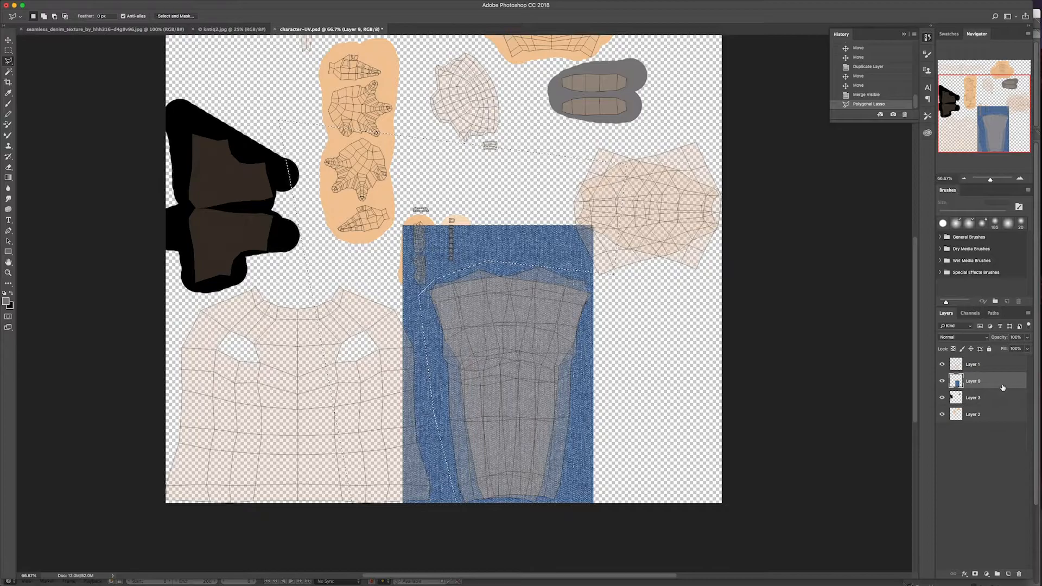
key(Delete)
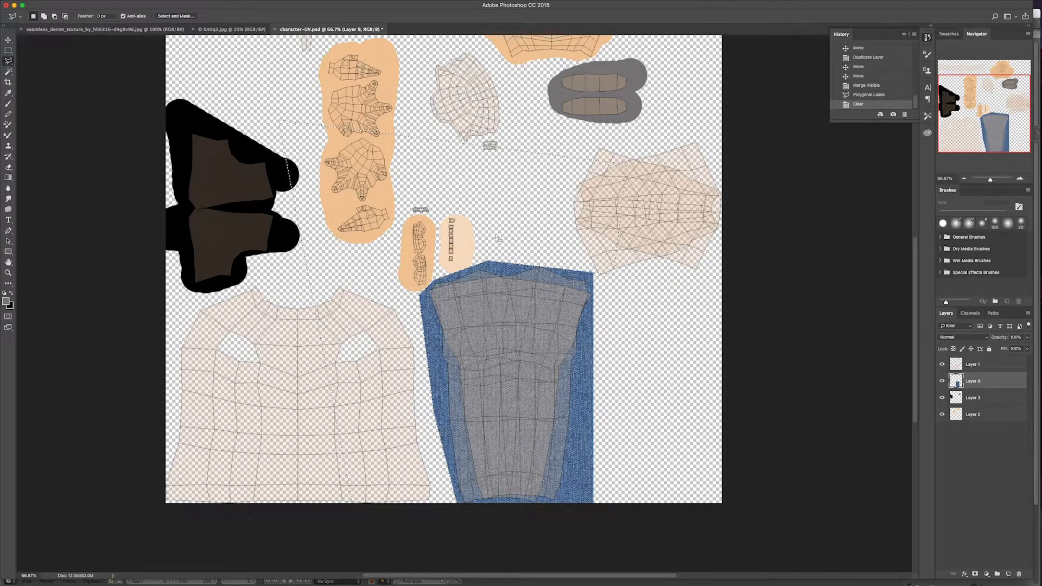
scroll(444, 269, up, 1)
scroll(617, 289, down, 1)
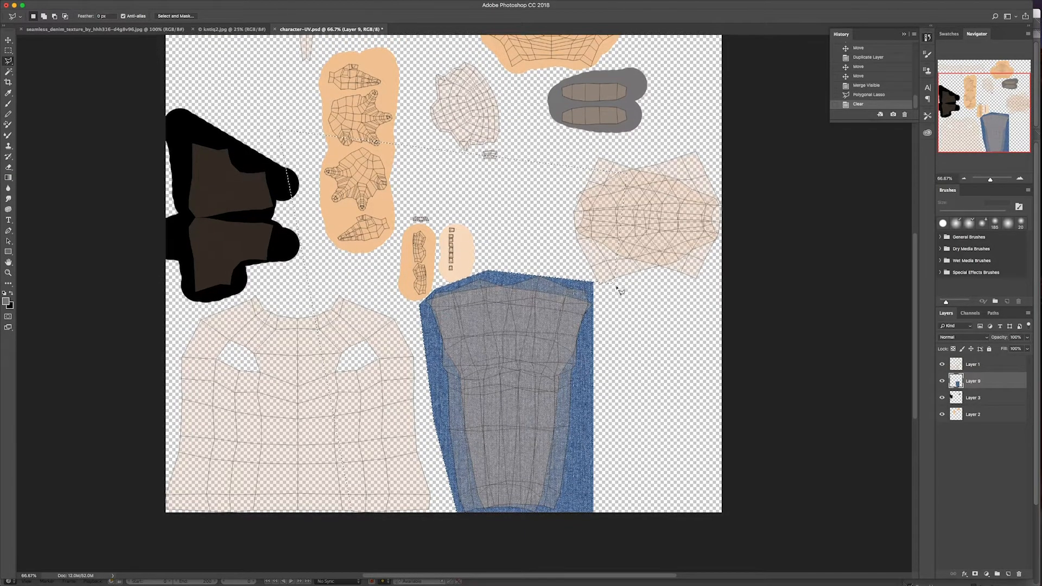
scroll(617, 291, down, 1)
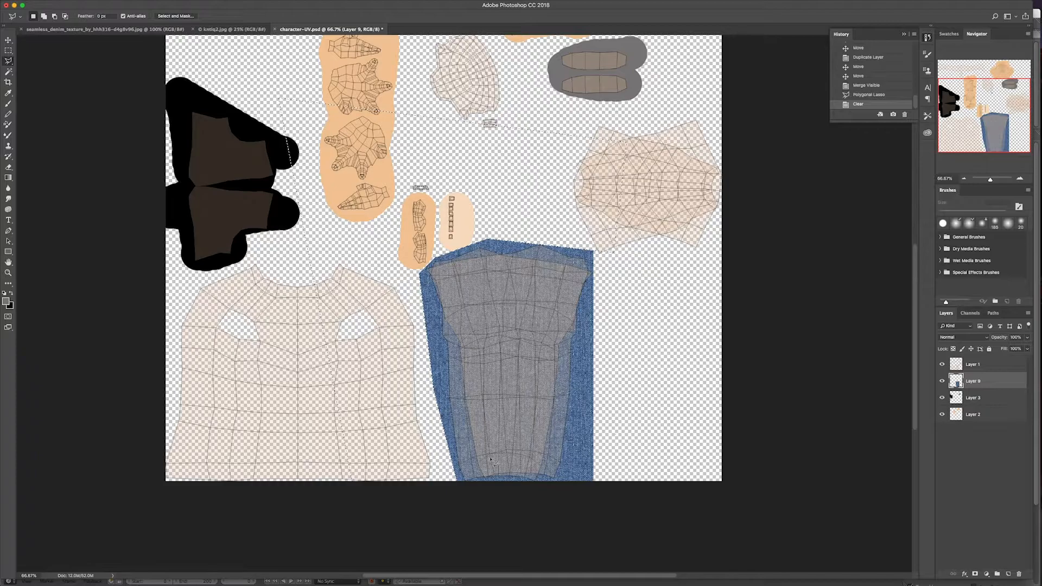
scroll(463, 509, up, 2)
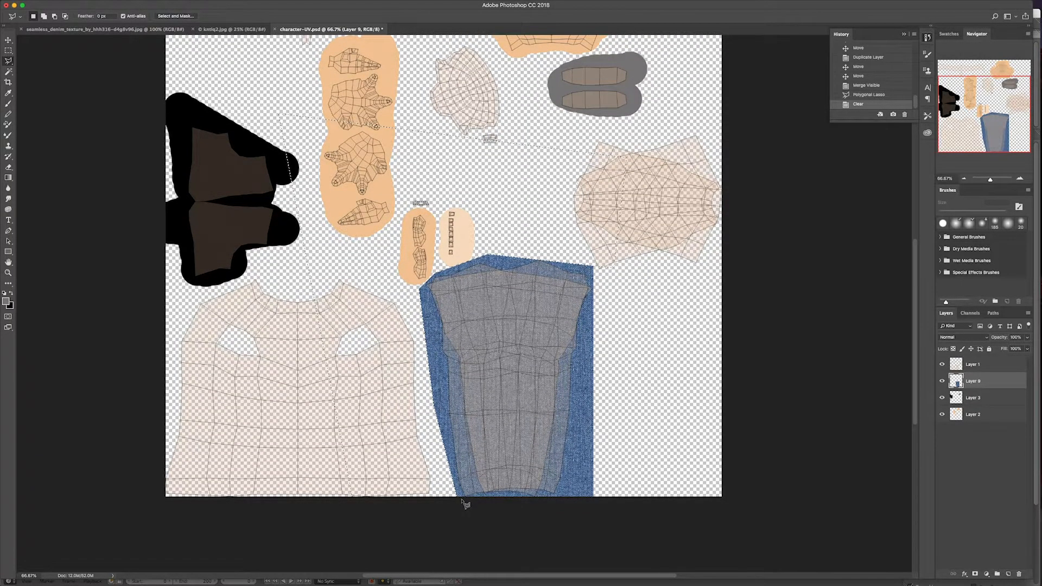
key(cmd+d)
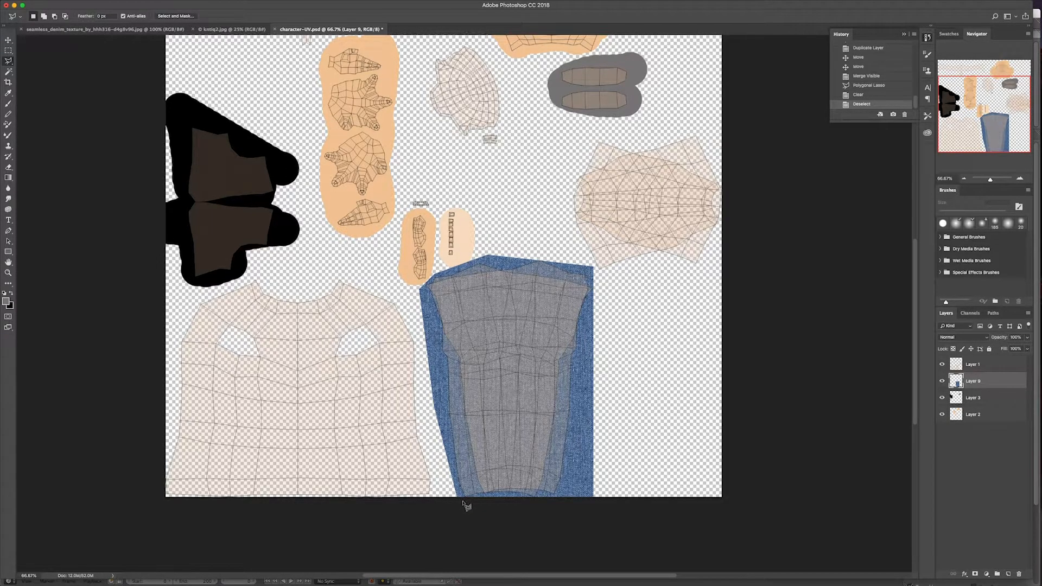
- Select the whole knit texture image and paste it into character-UV.psd as a new layer above the denim
scroll(465, 506, up, 5)
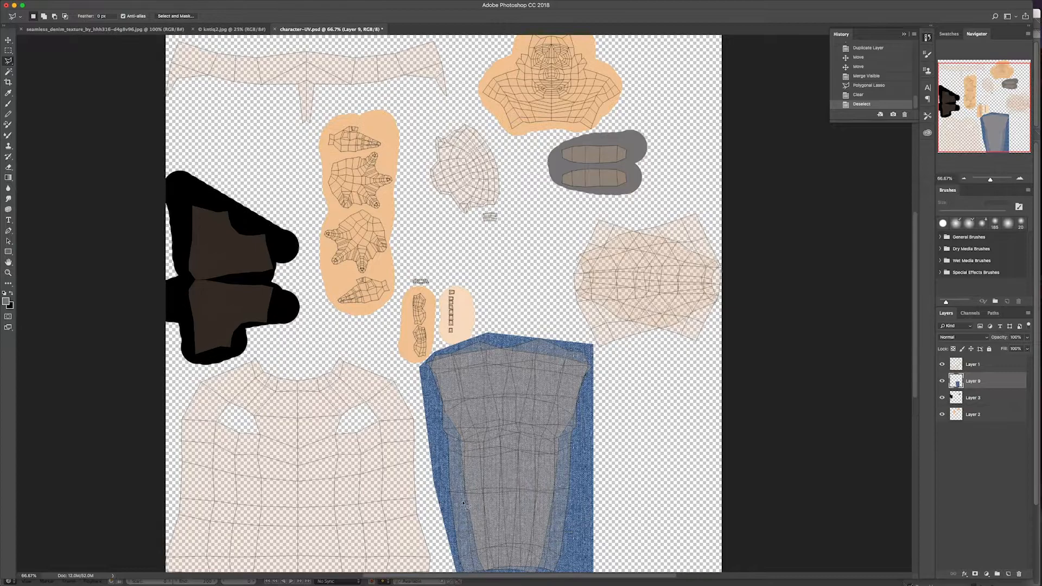
scroll(463, 503, down, 3)
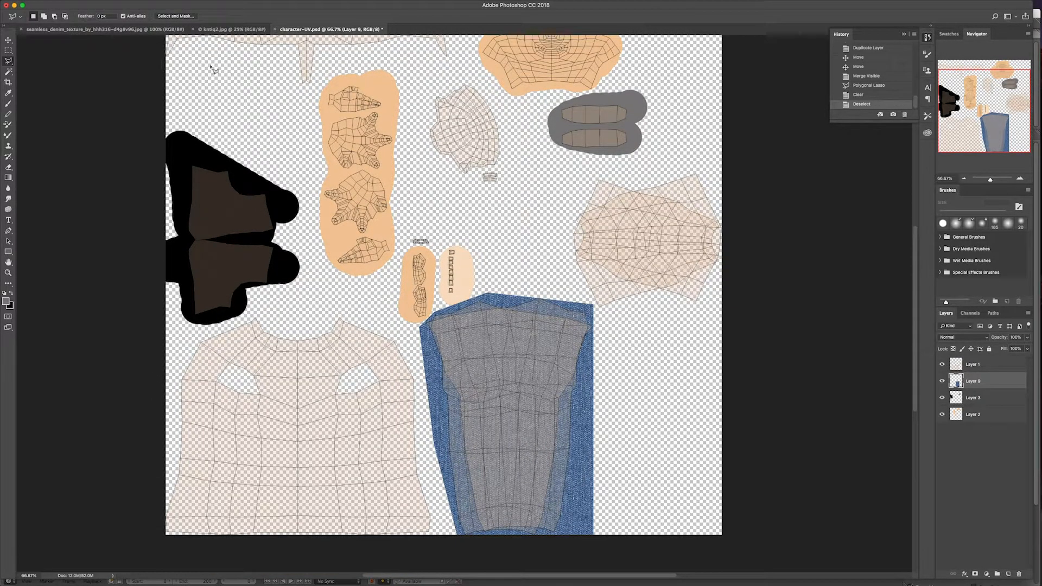
click(210, 29)
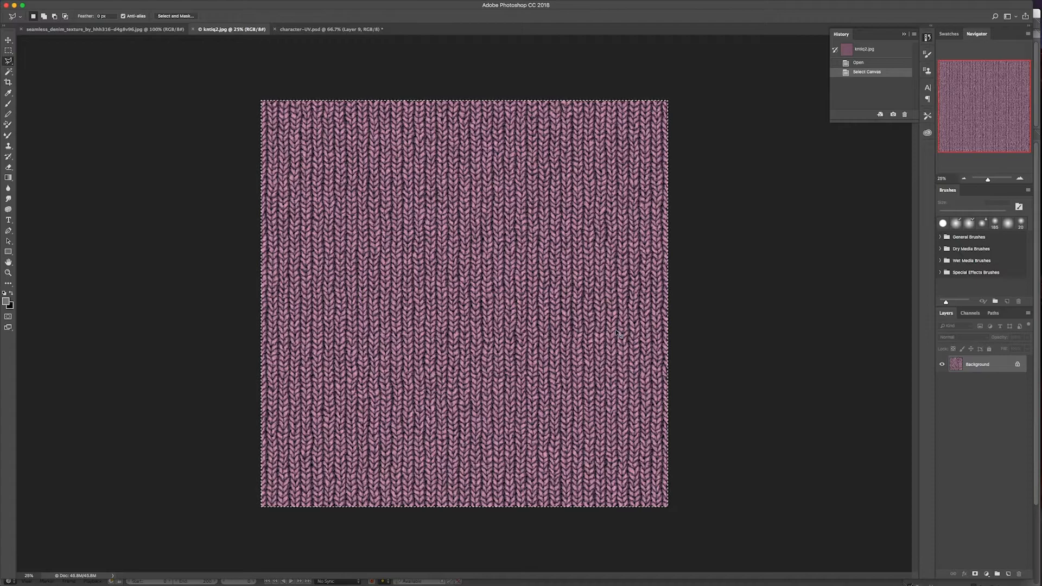
key(super+a)
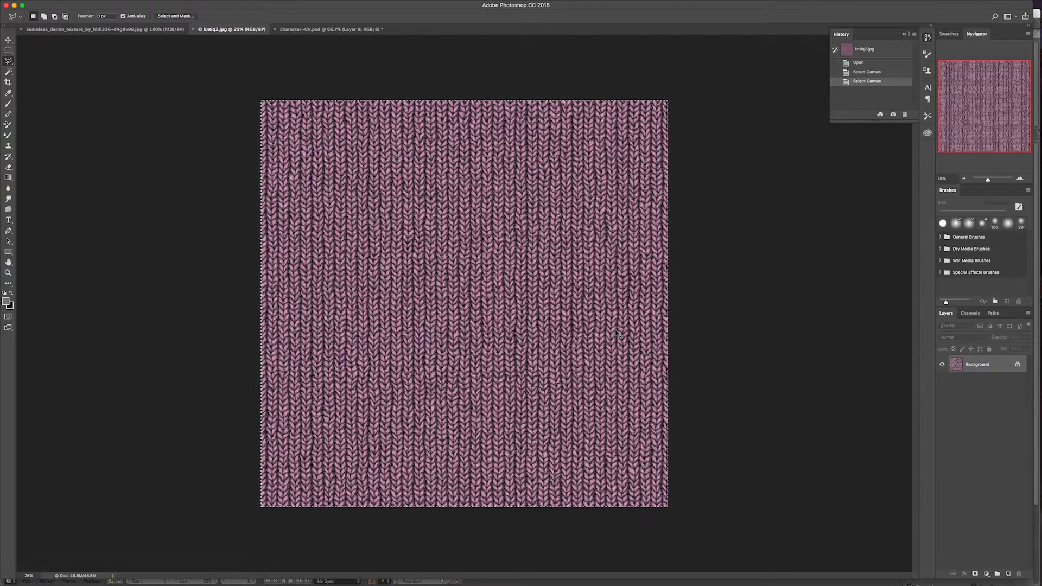
click(303, 30)
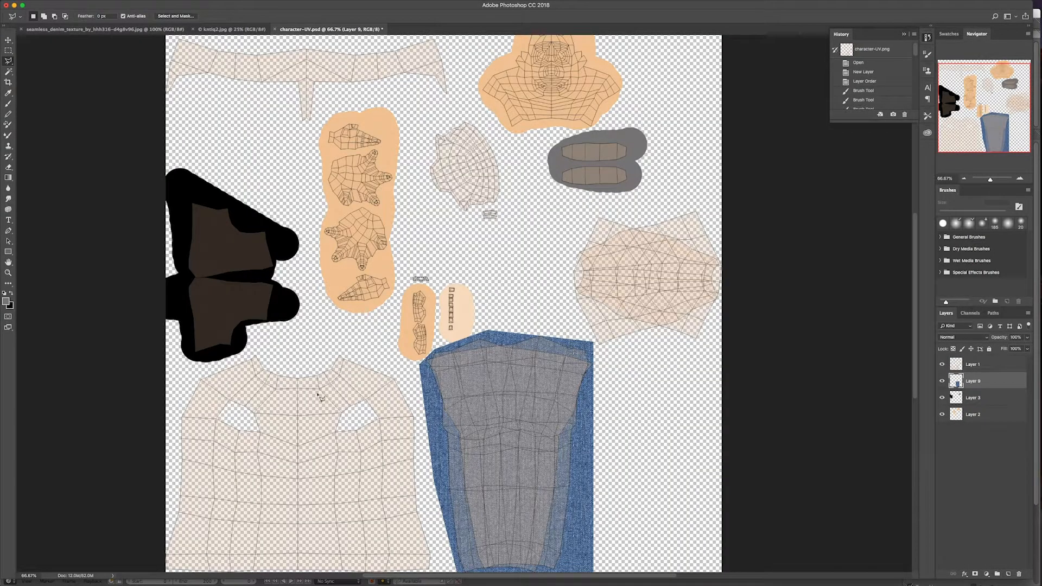
key(super+v)
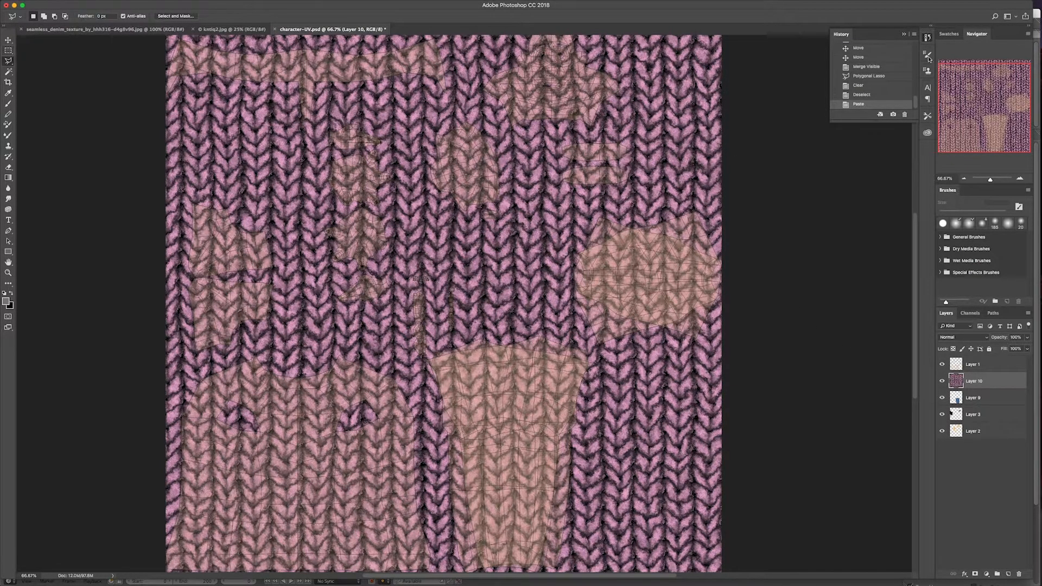
- Scale the pasted knit texture down proportionally to a small square tile over the torso island's lower part
click(964, 179)
click(964, 179)
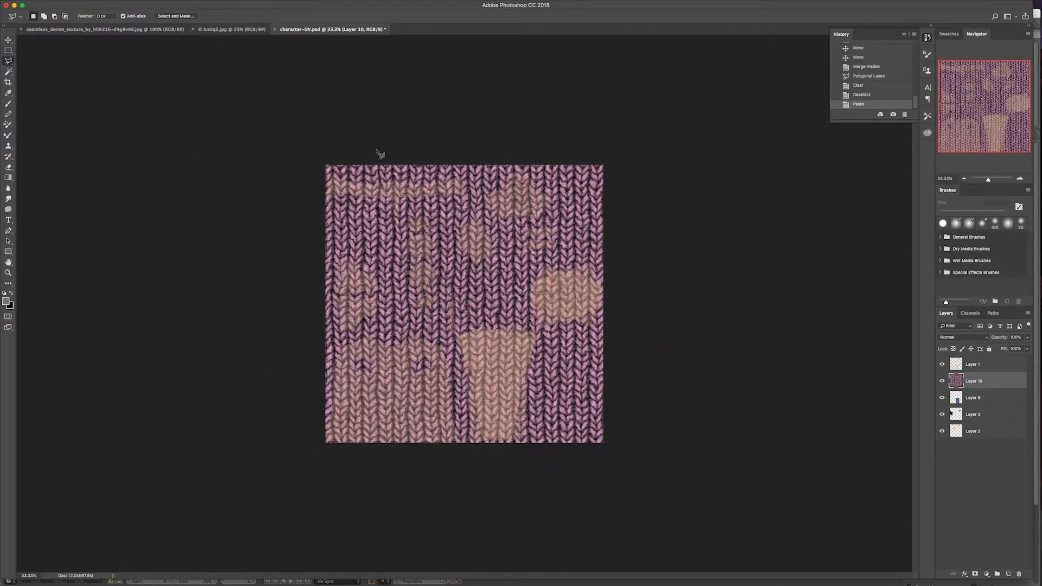
click(1020, 177)
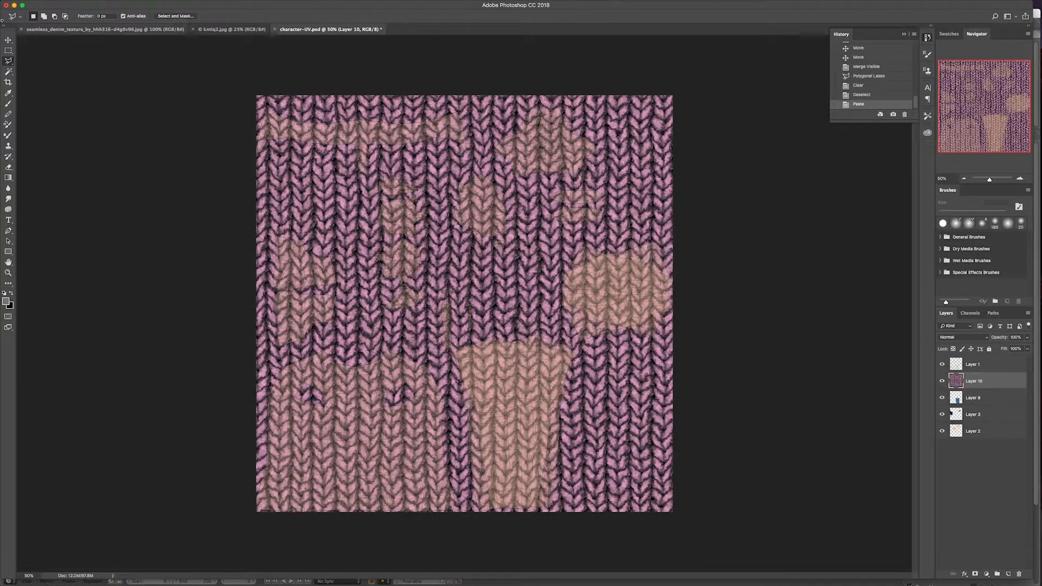
click(7, 40)
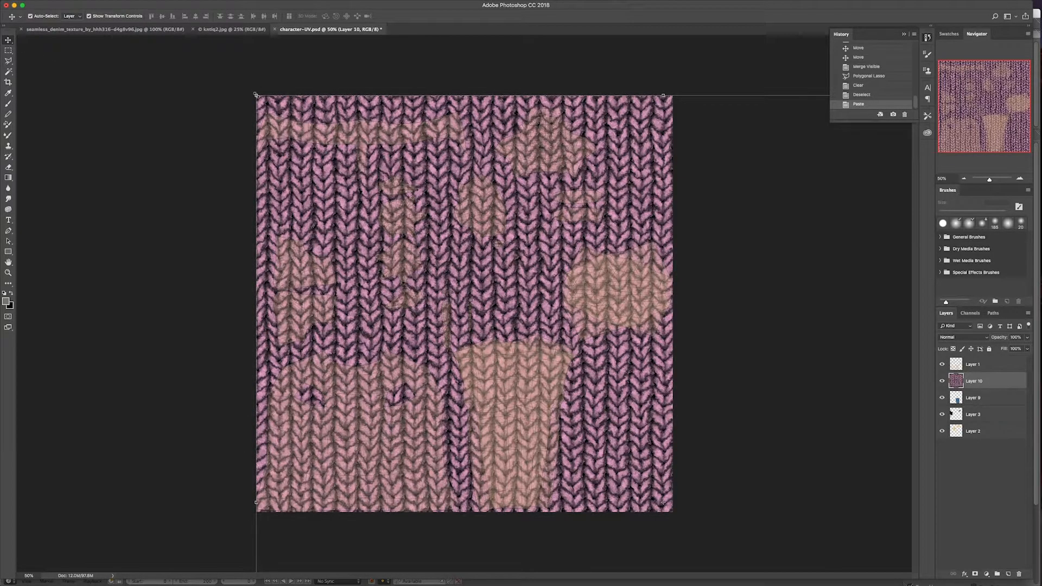
drag(256, 95, 400, 170)
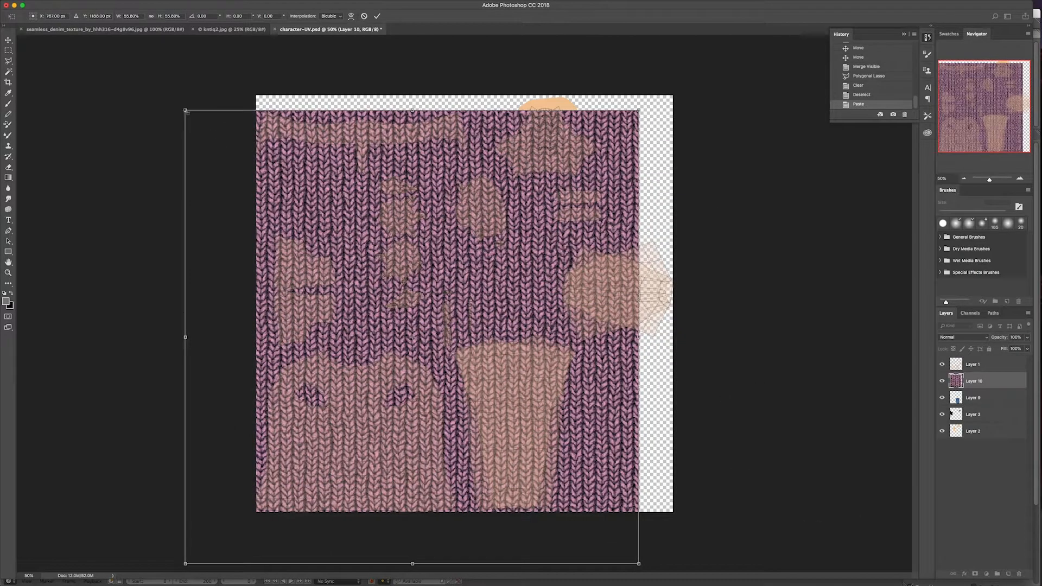
drag(187, 108, 407, 475)
key(Return)
key(super+z)
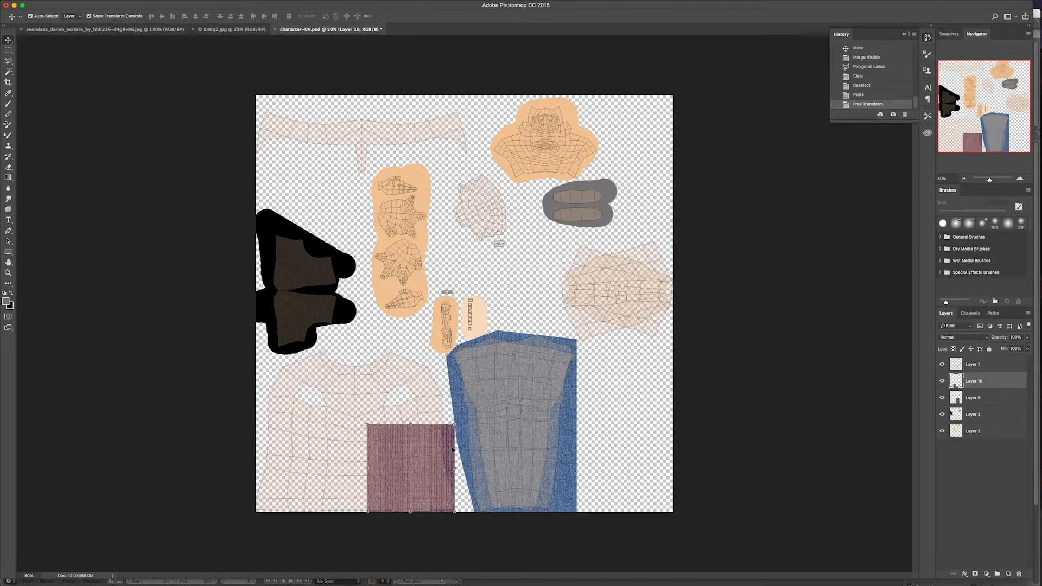
- Duplicate the knit tile to form a bottom row of three across the torso island, plus one above the rightmost tile
drag(453, 450, 347, 441)
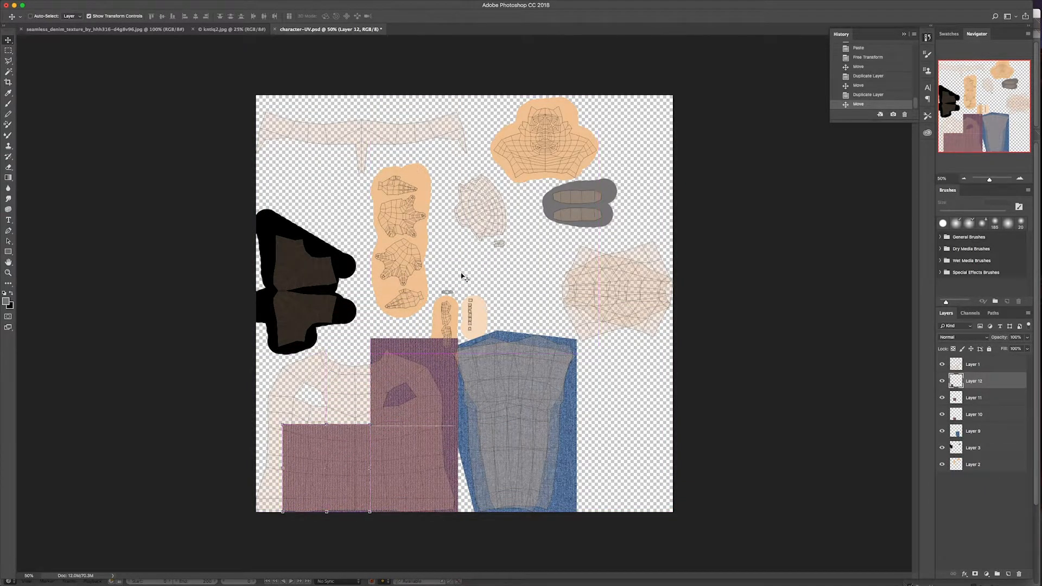
key(super+v)
drag(491, 281, 265, 451)
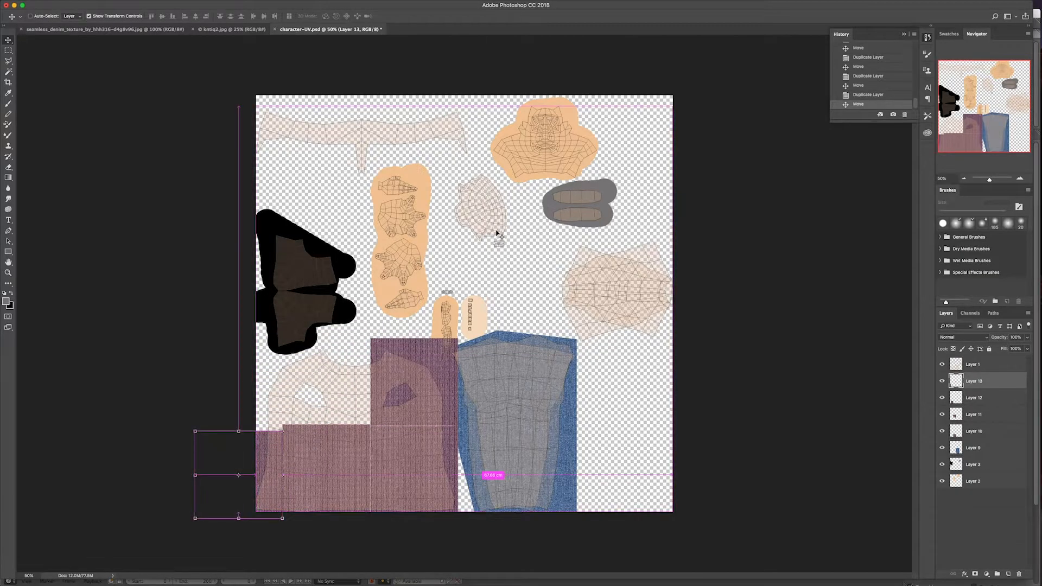
- Add two more knit copies to complete the upper row over the torso island, and realign the lower leftmost tile
key(super+v)
drag(493, 266, 355, 352)
drag(263, 449, 263, 442)
key(super)
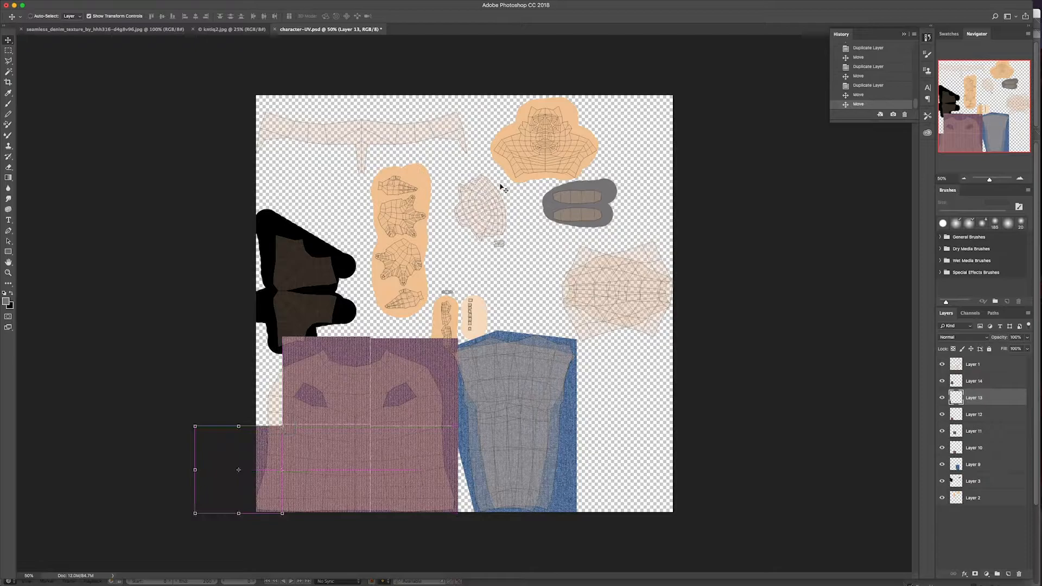
key(super+v)
drag(491, 282, 260, 353)
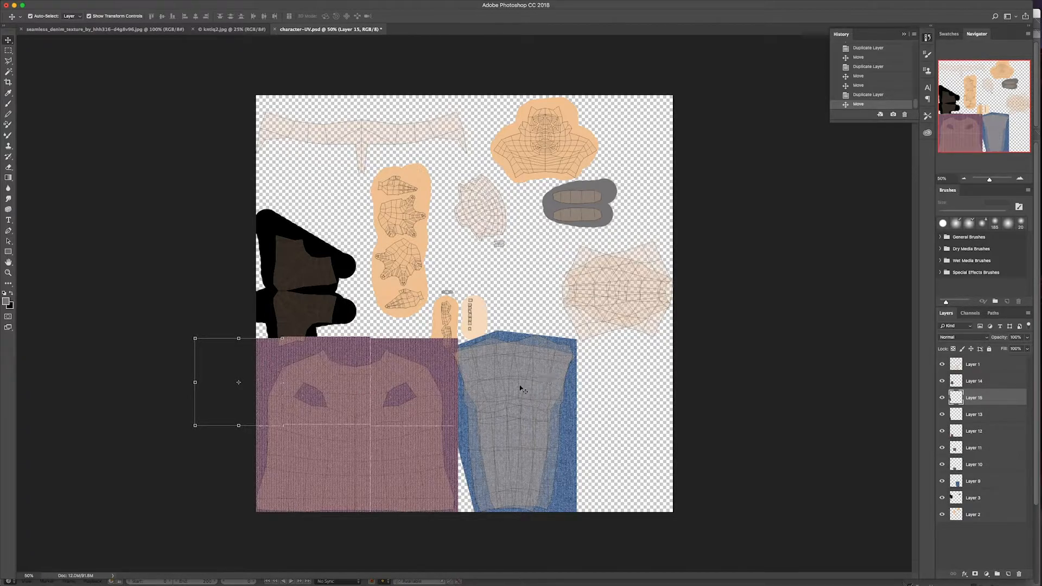
- Hide the UV wireframe, skin paint, shoe paint and denim layers so only the knit tiles show
click(943, 364)
click(943, 515)
click(942, 498)
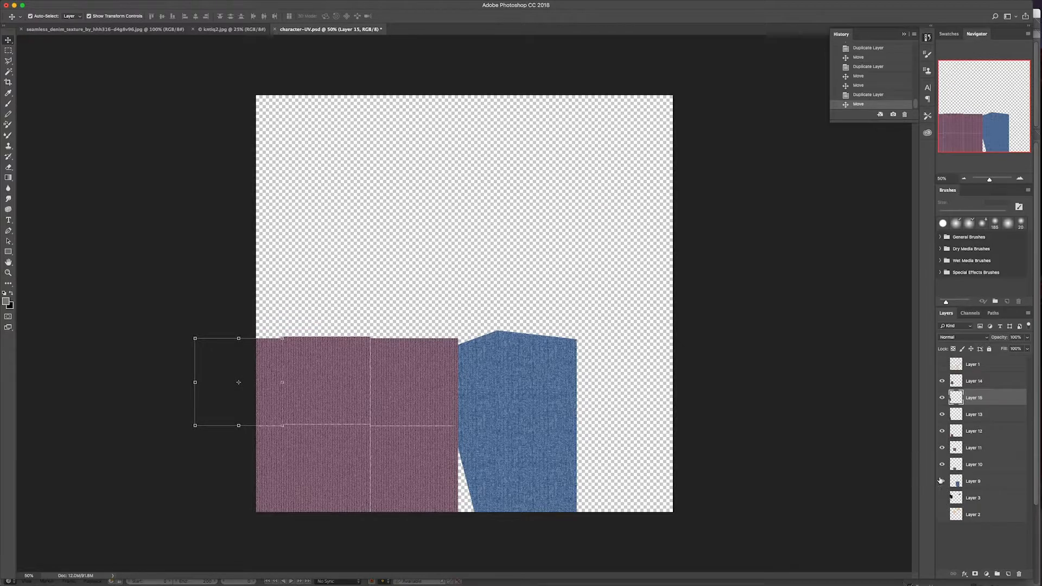
click(942, 481)
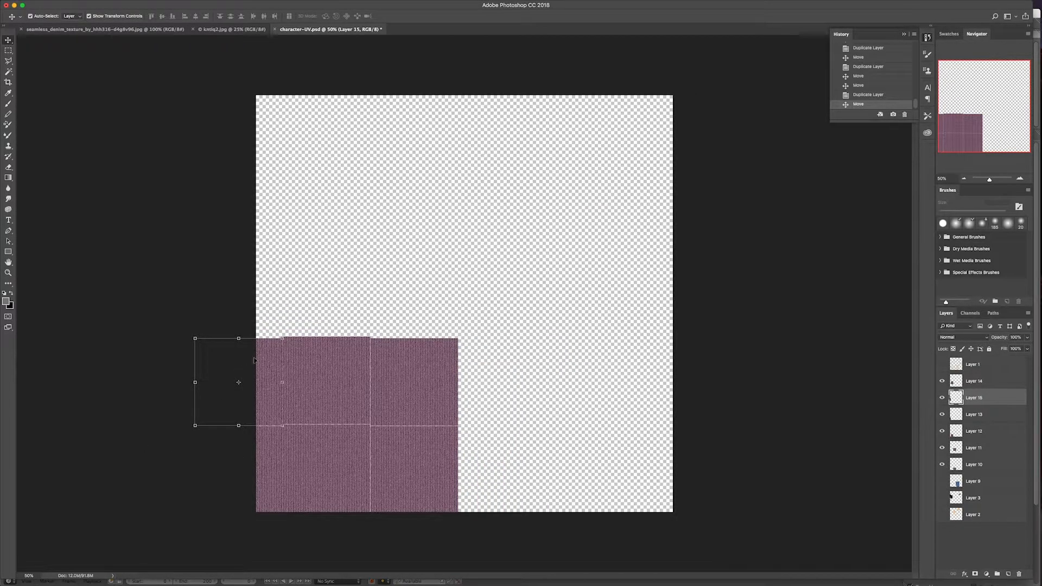
- Nudge the knit tiles into alignment to close the gaps between them, deselect, and check the seams up close
drag(261, 360, 263, 356)
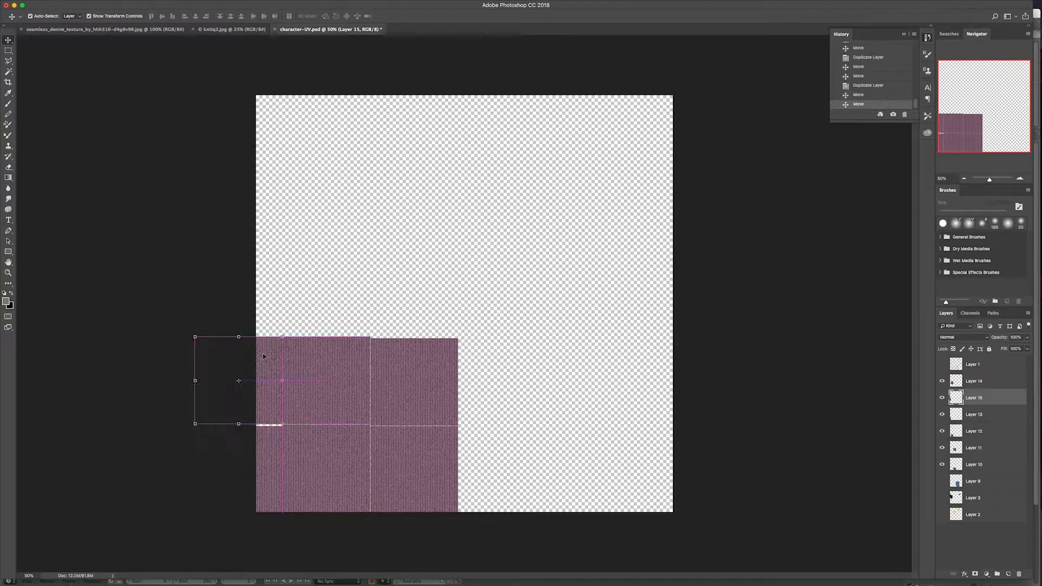
drag(269, 448, 267, 442)
drag(403, 461, 421, 440)
drag(413, 385, 413, 384)
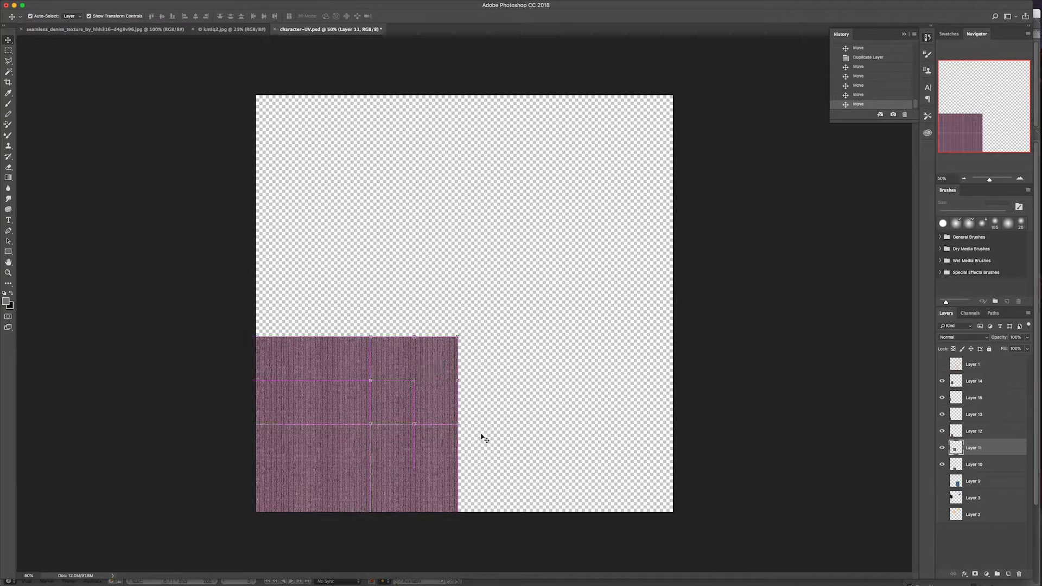
click(499, 448)
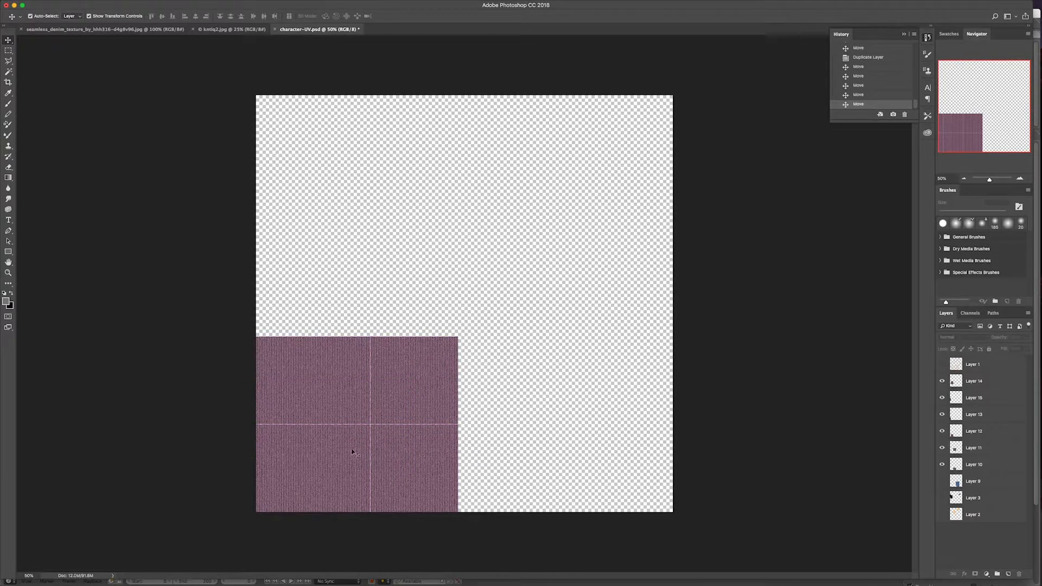
click(1020, 179)
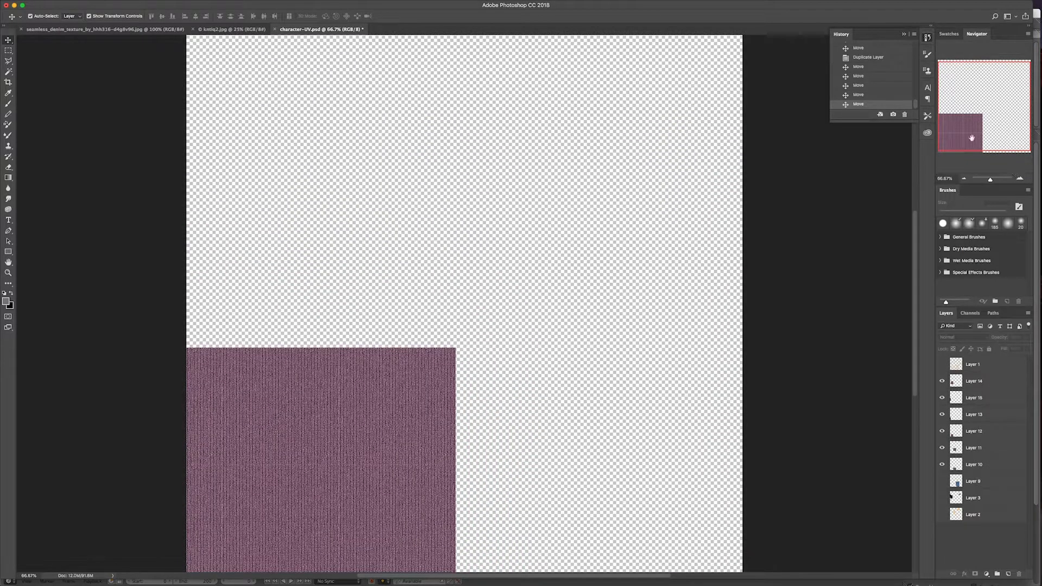
click(1021, 180)
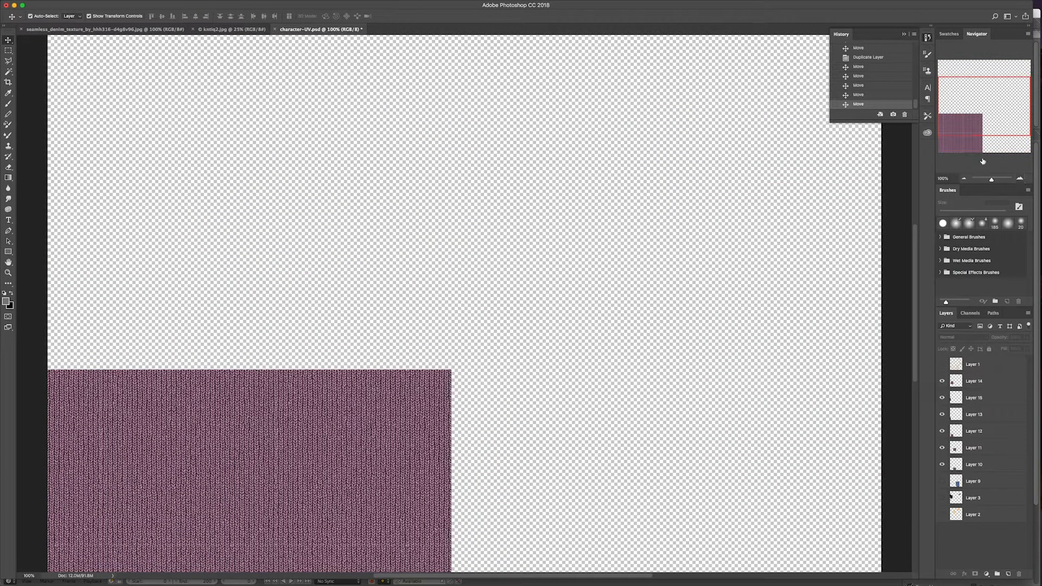
drag(970, 137, 953, 157)
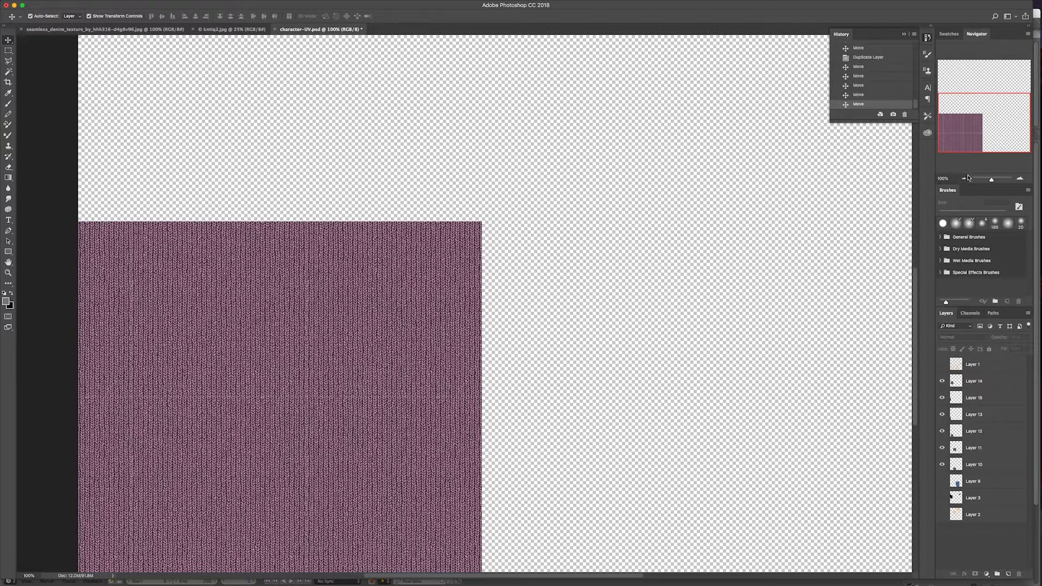
click(965, 179)
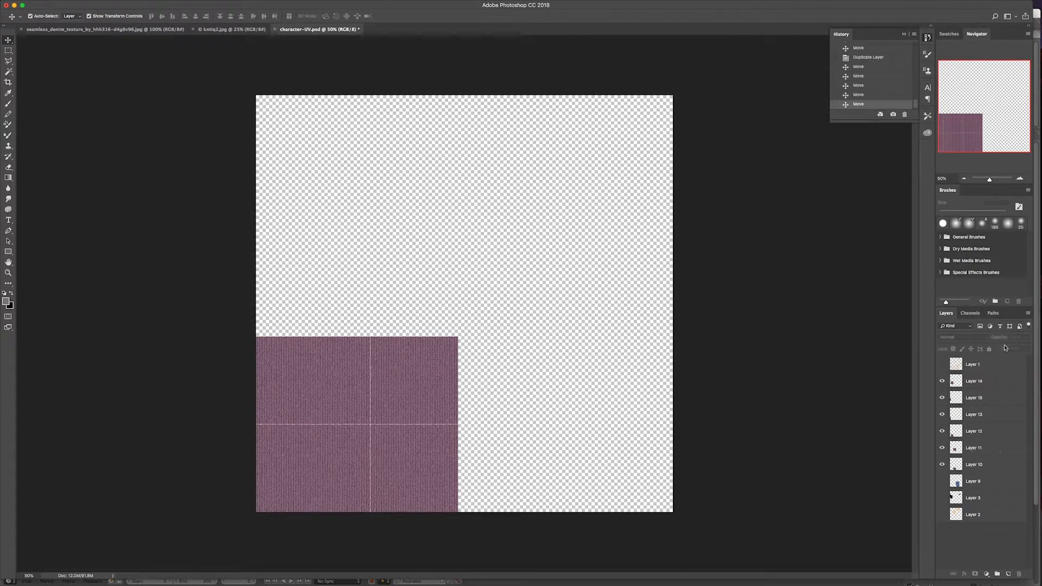
- Merge the visible knit tiles into one layer and show the wireframe, denim, shoe and skin layers again
click(1028, 315)
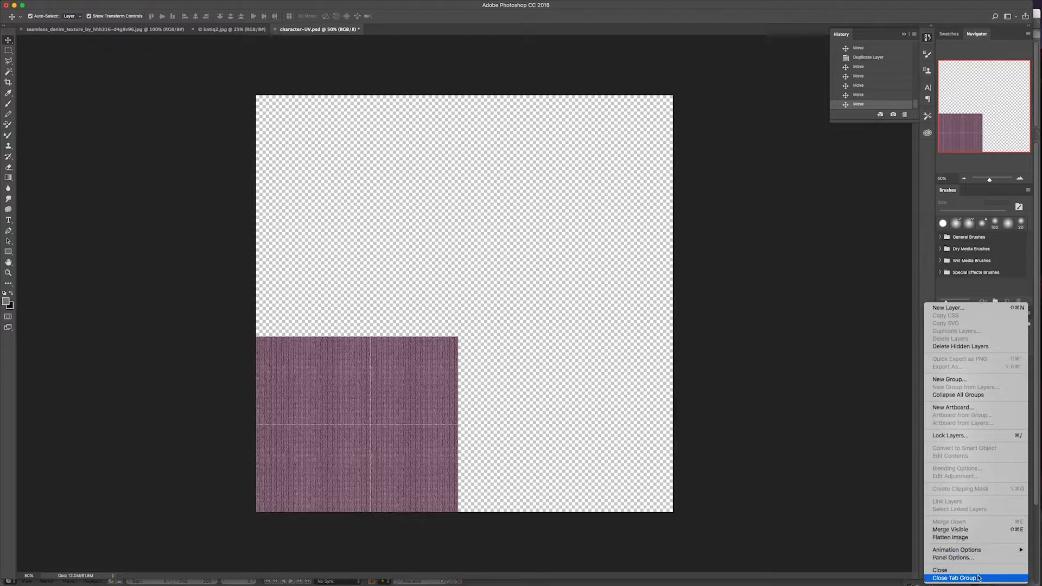
click(970, 530)
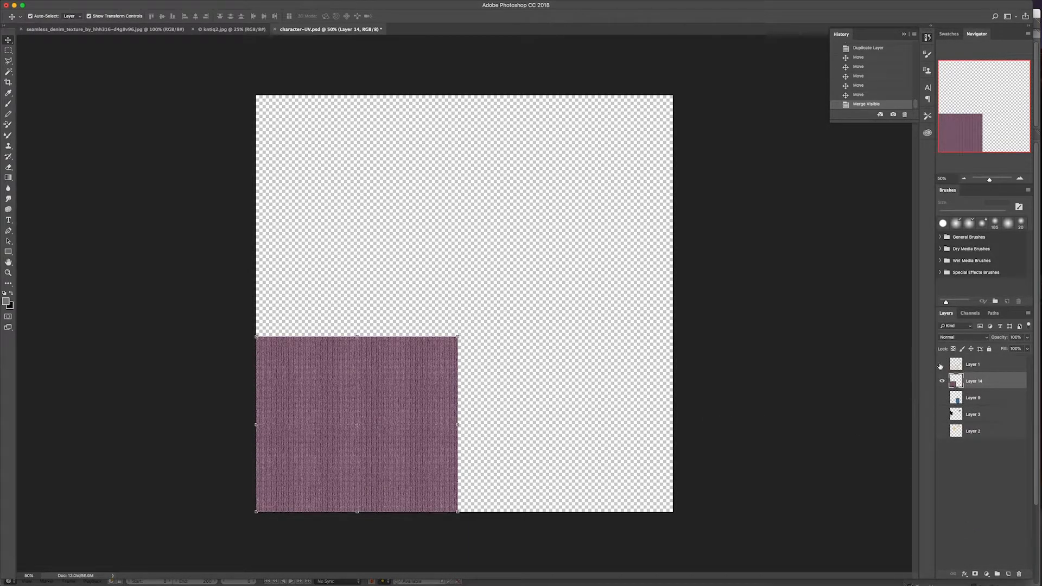
click(942, 364)
click(943, 398)
click(942, 414)
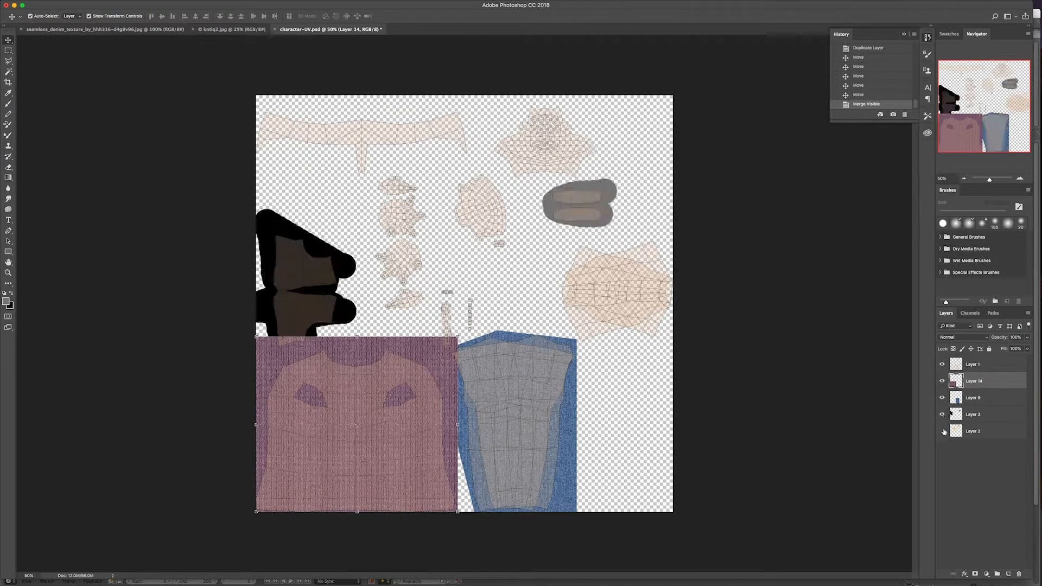
click(942, 431)
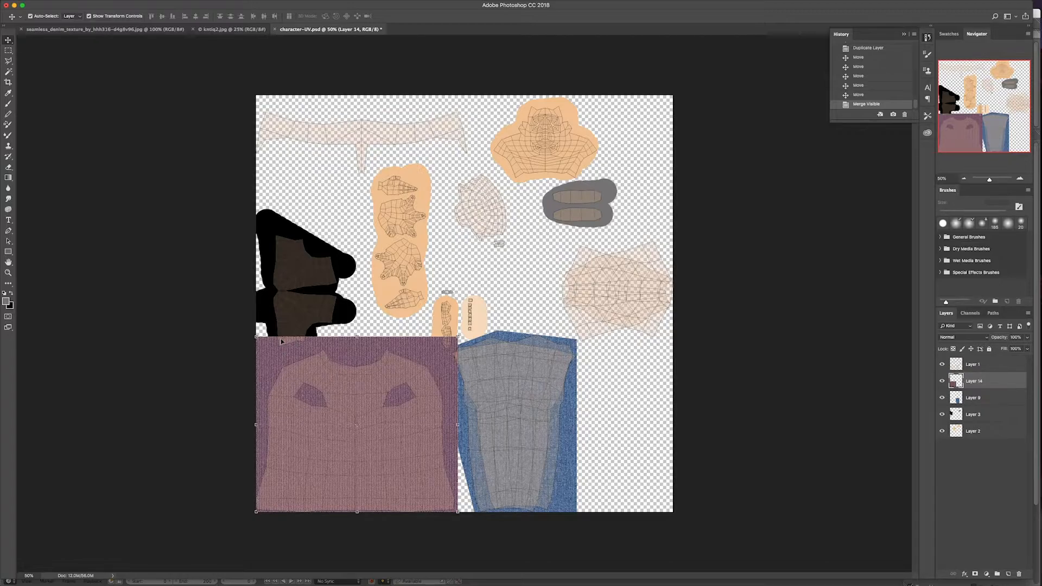
- Cut away the knit above the torso island where it overlaps the shoe and skin paint, using a Polygonal Lasso selection, and deselect
click(9, 61)
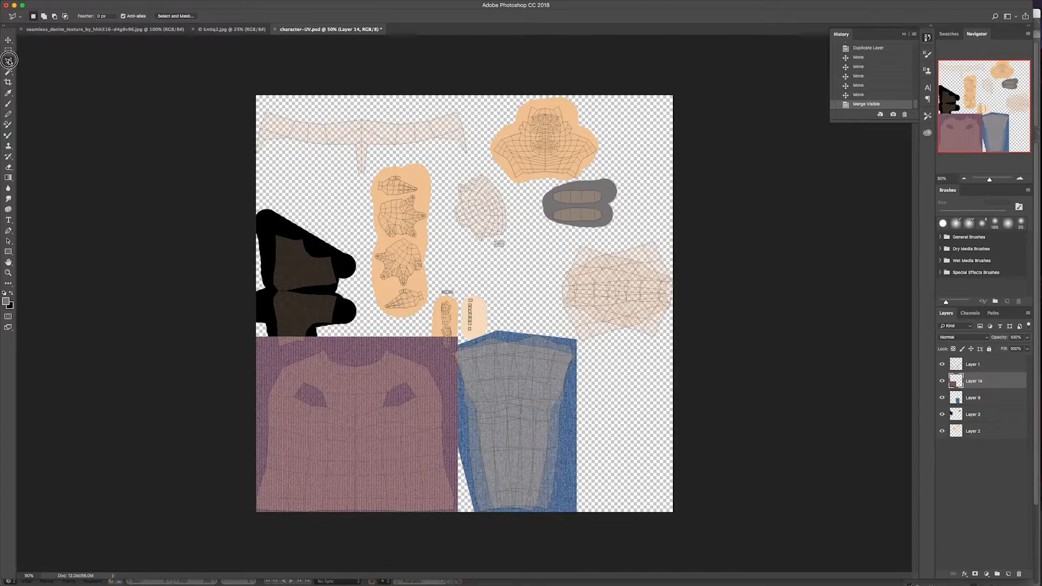
click(9, 61)
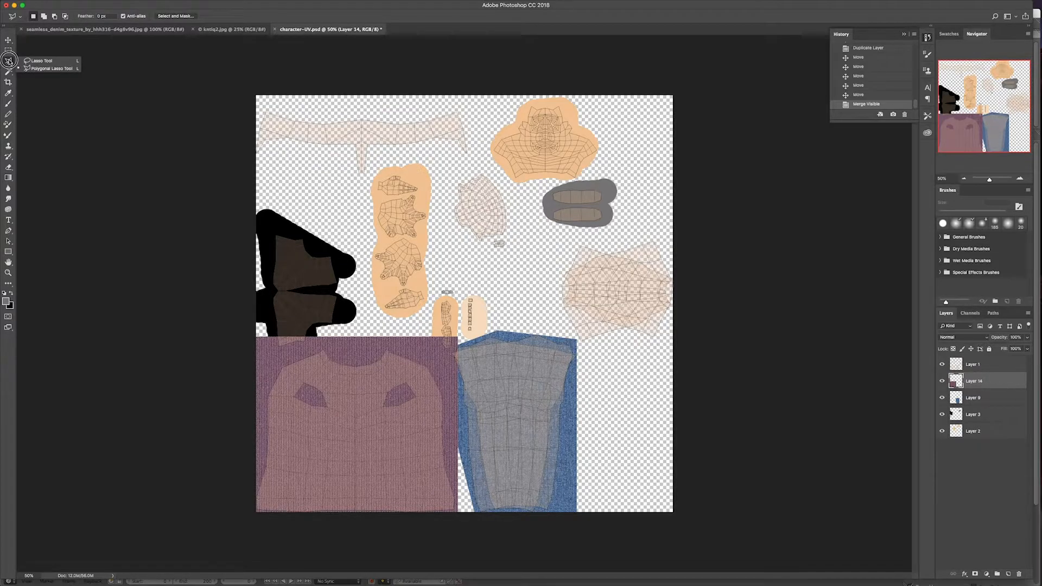
click(359, 324)
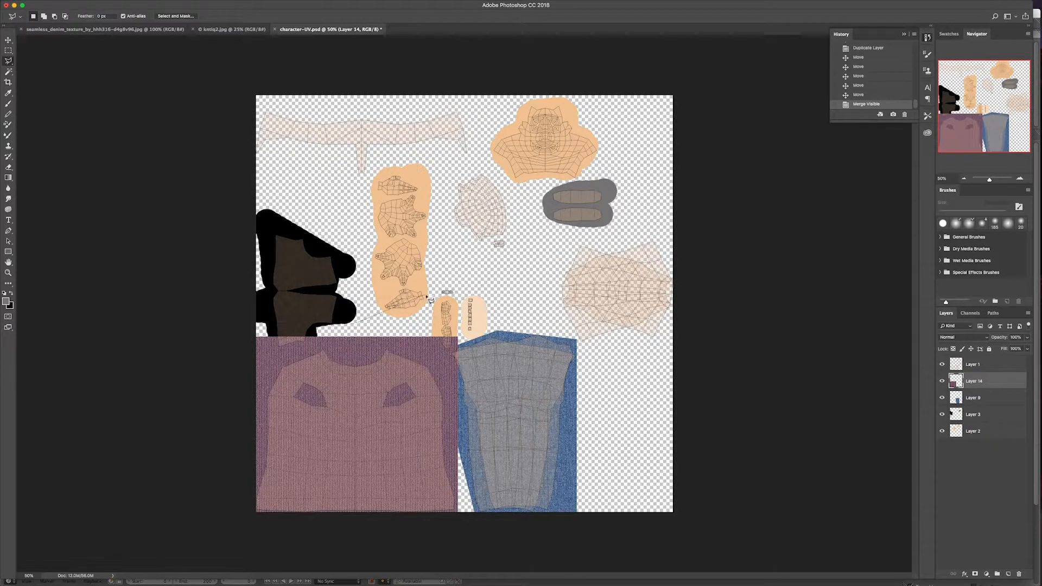
click(457, 282)
click(454, 374)
click(412, 346)
click(317, 345)
click(249, 373)
click(215, 358)
click(242, 255)
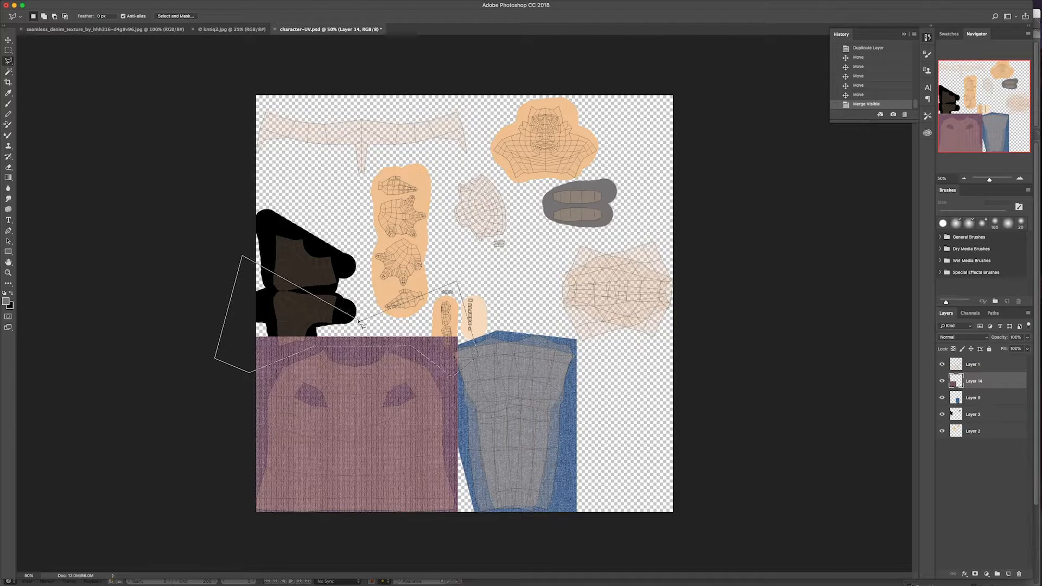
click(362, 324)
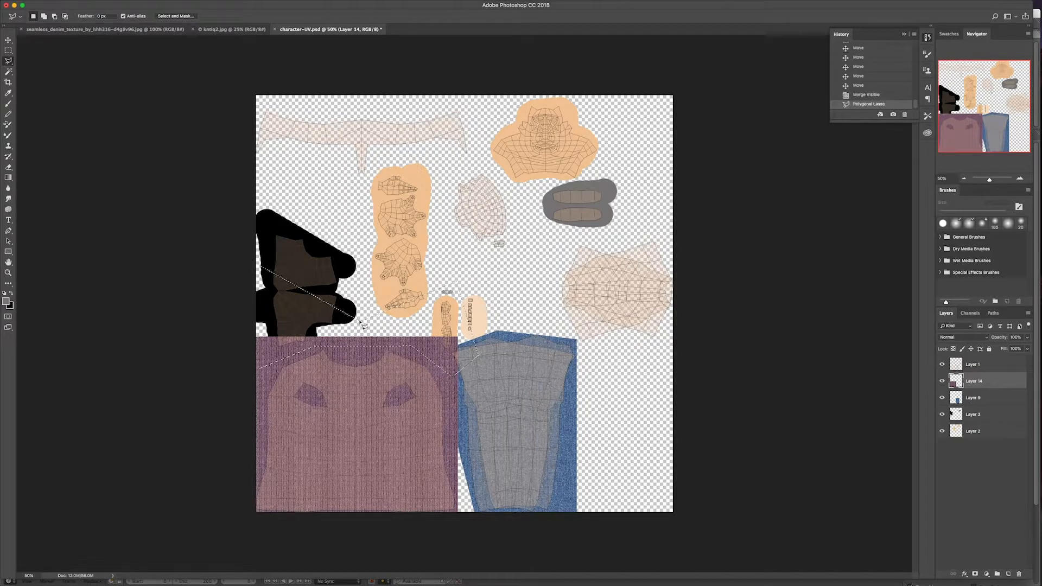
key(Delete)
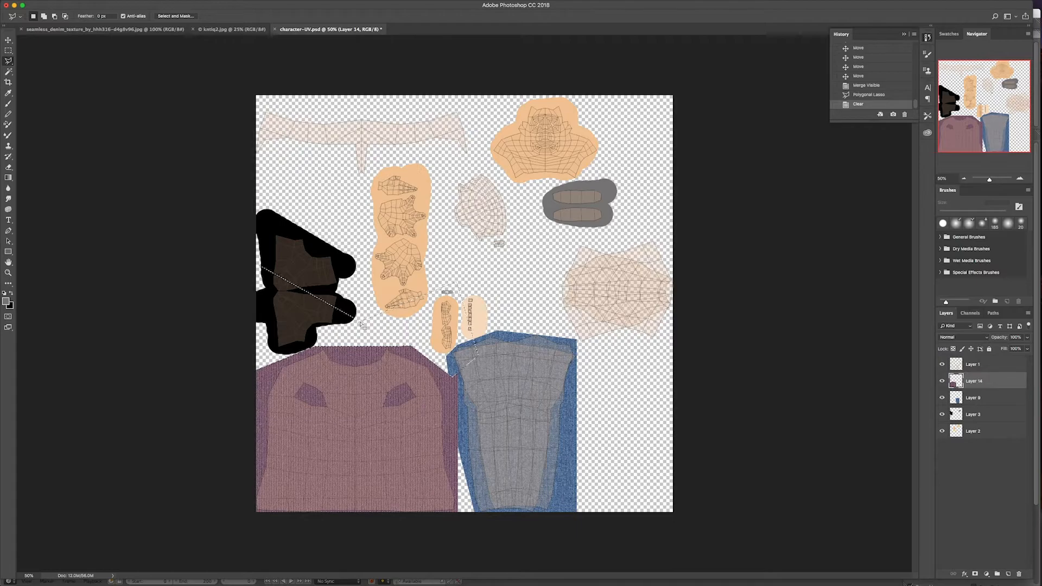
key(super+d)
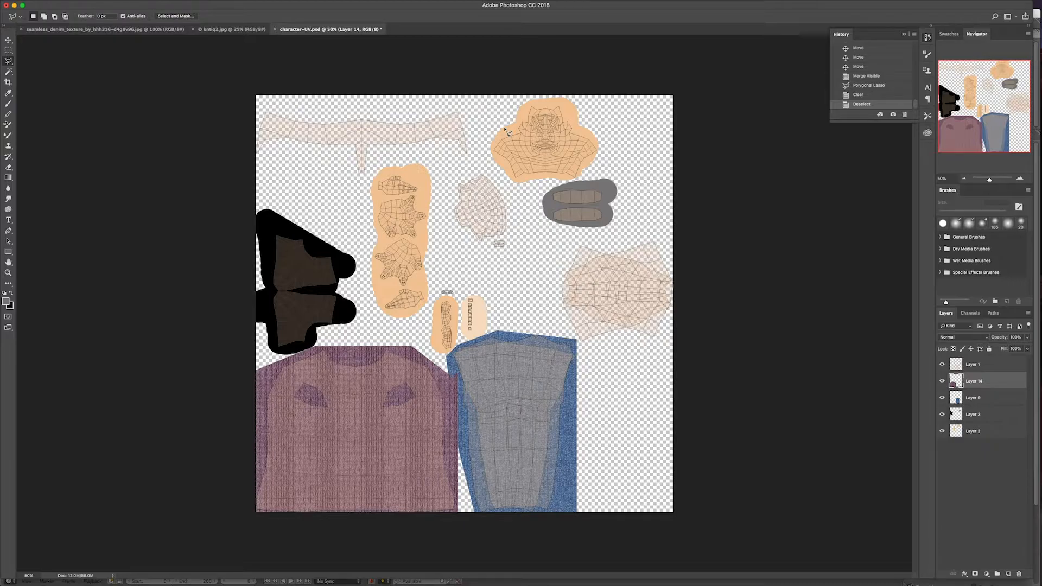
- Try to copy the upper part of the trousers denim and place it over the long strip island at the layout's upper left
click(7, 40)
click(10, 51)
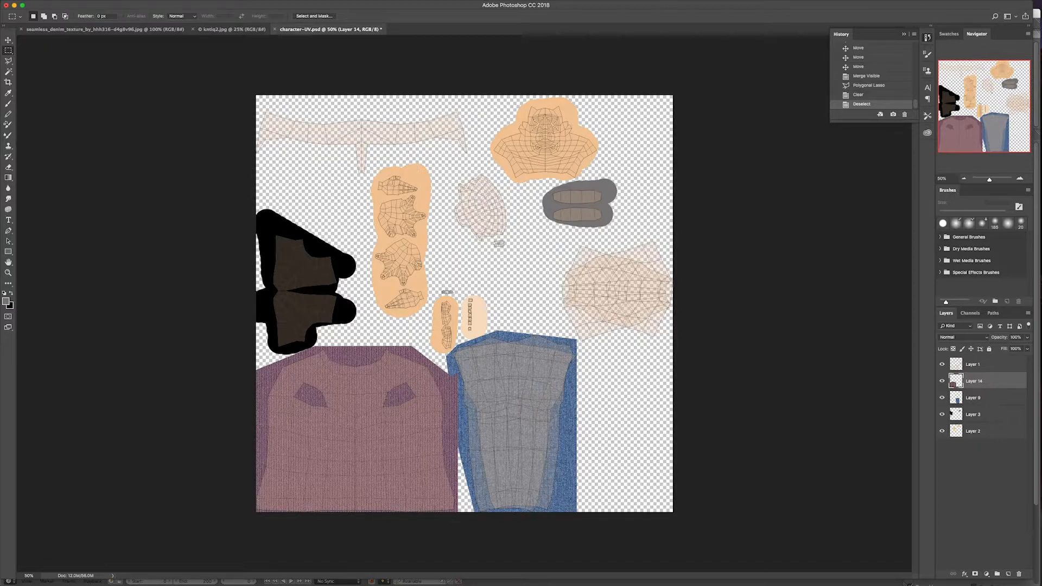
click(982, 398)
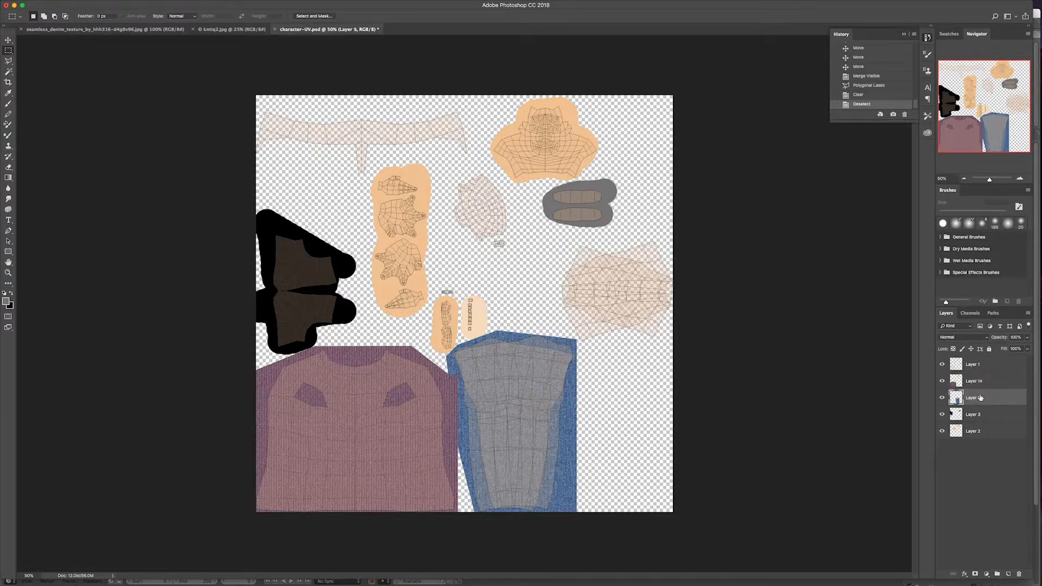
drag(431, 319, 621, 387)
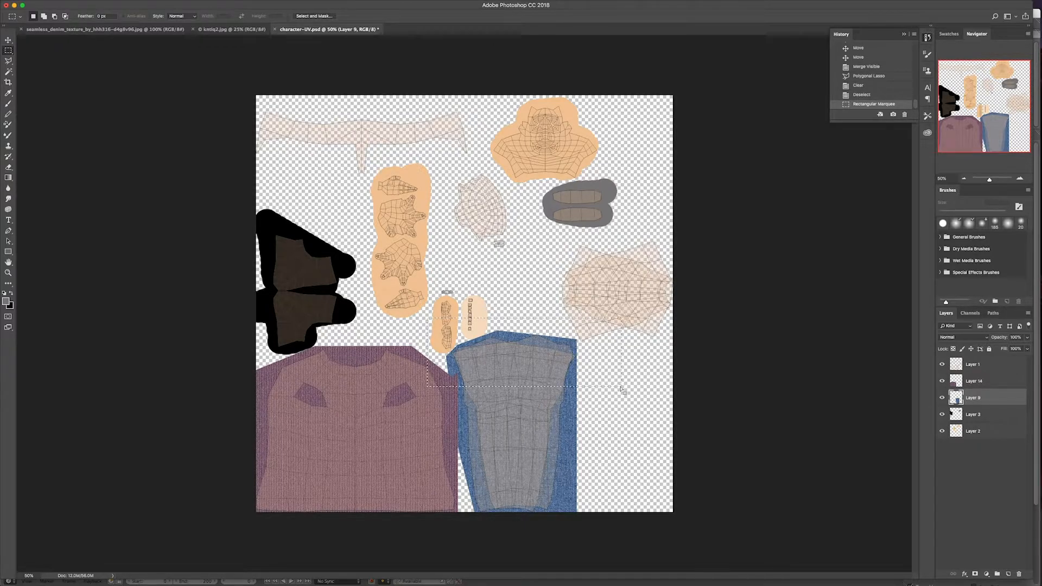
key(super+v)
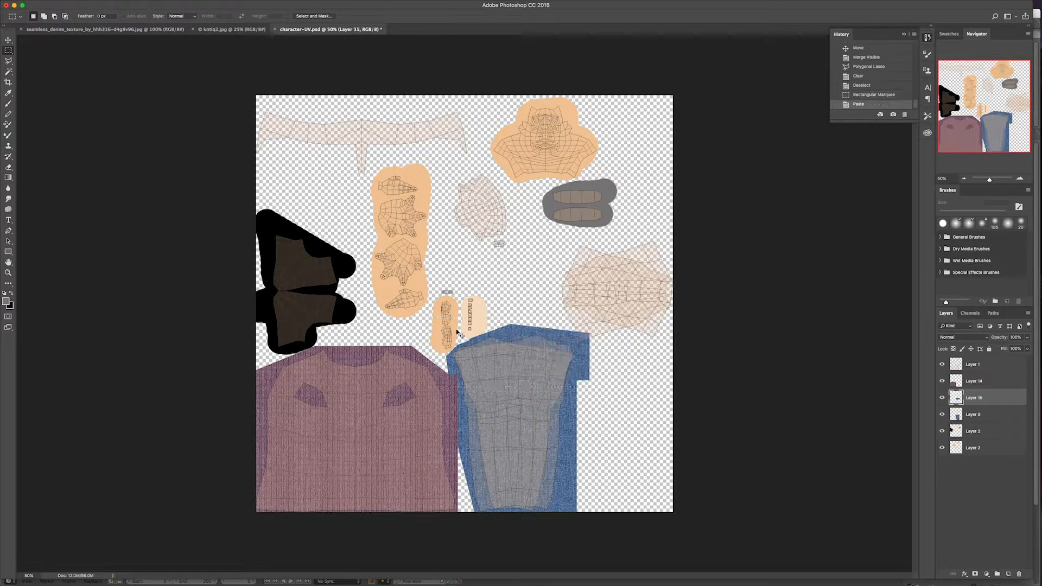
click(9, 41)
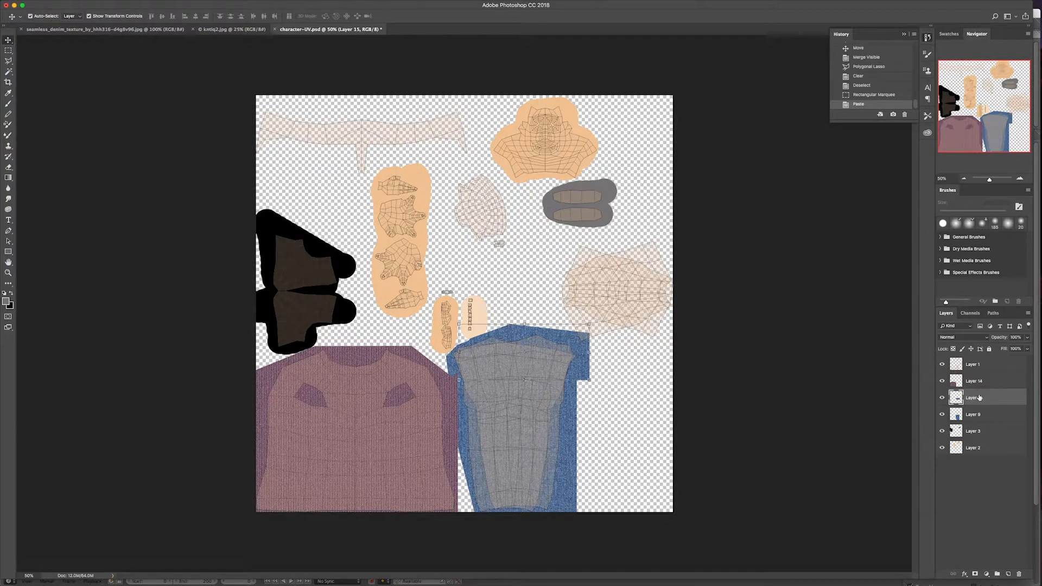
drag(584, 346, 345, 134)
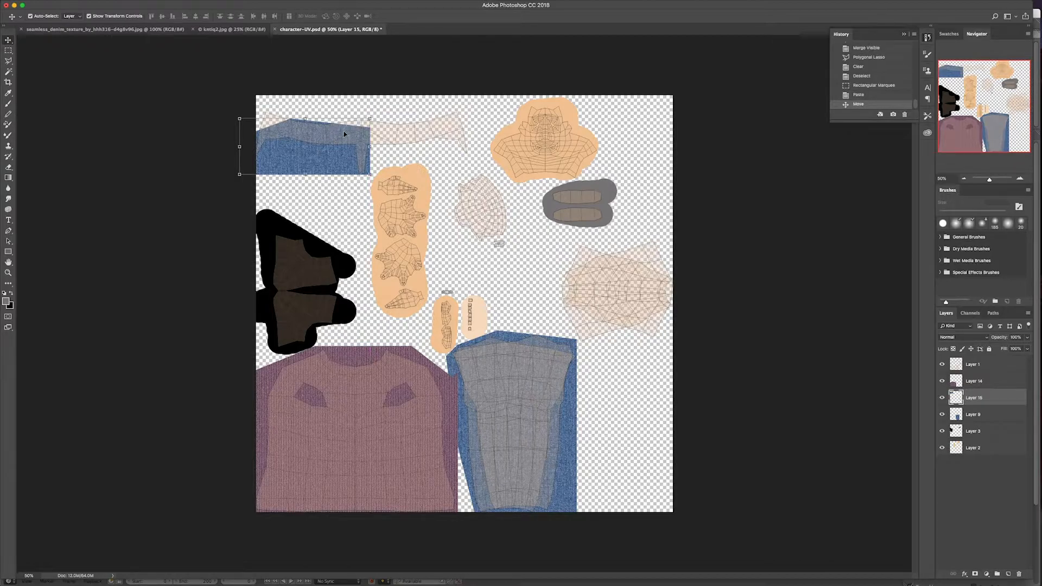
- Undo the move of the pasted denim piece and delete its layer
key(super+z)
key(super+z)
key(super+z)
key(super+z)
key(super+z)
key(super+z)
key(super+z)
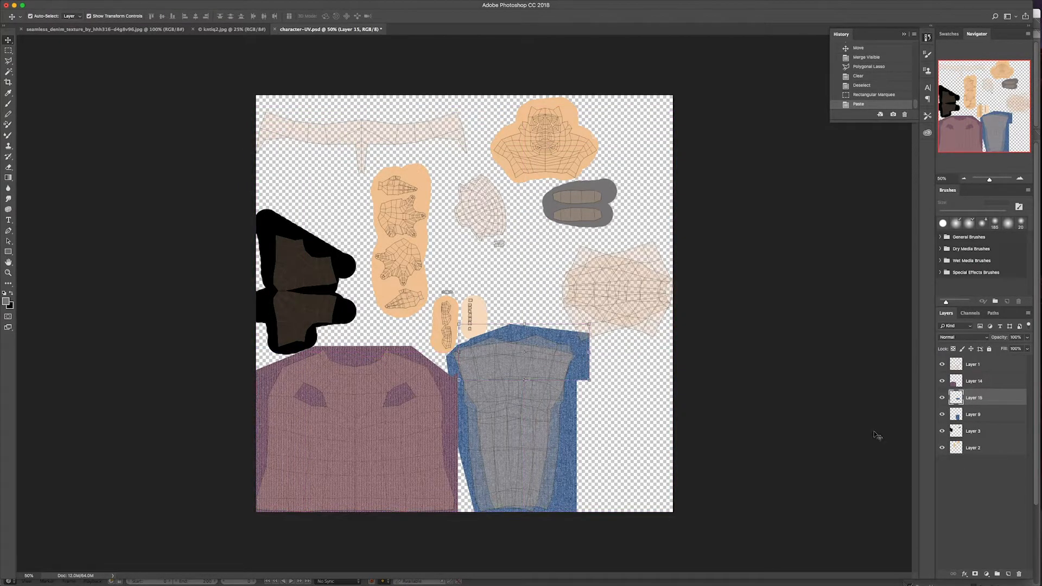
click(1019, 574)
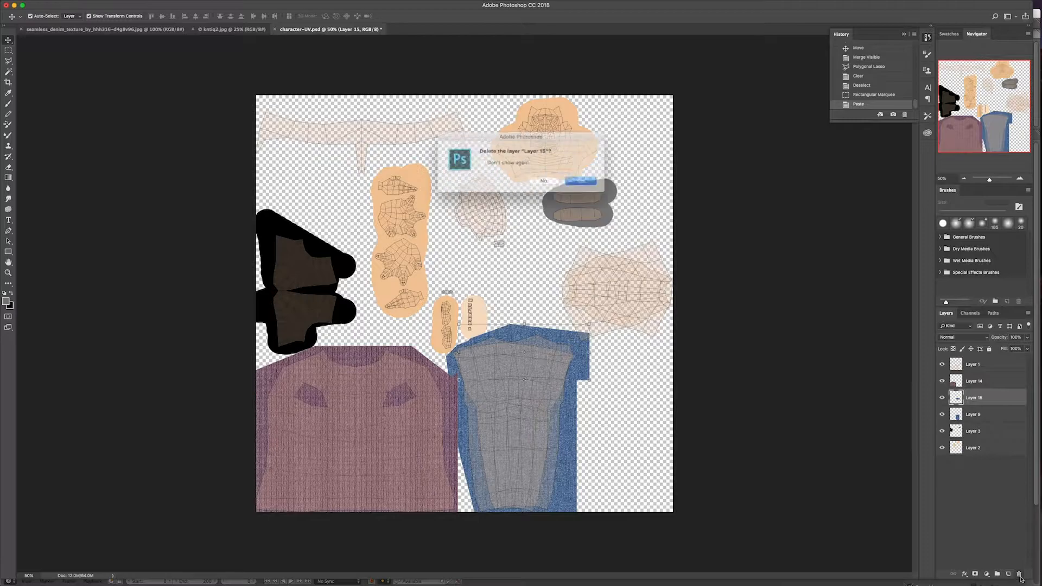
click(585, 185)
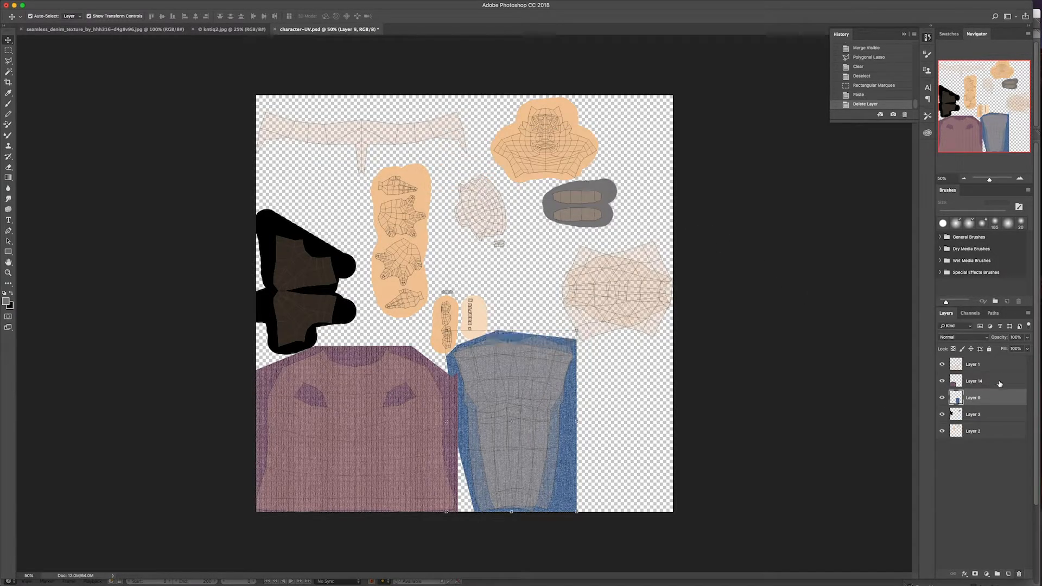
- Duplicate the whole denim layer and move the copy over the left half of the long strip island
click(1028, 313)
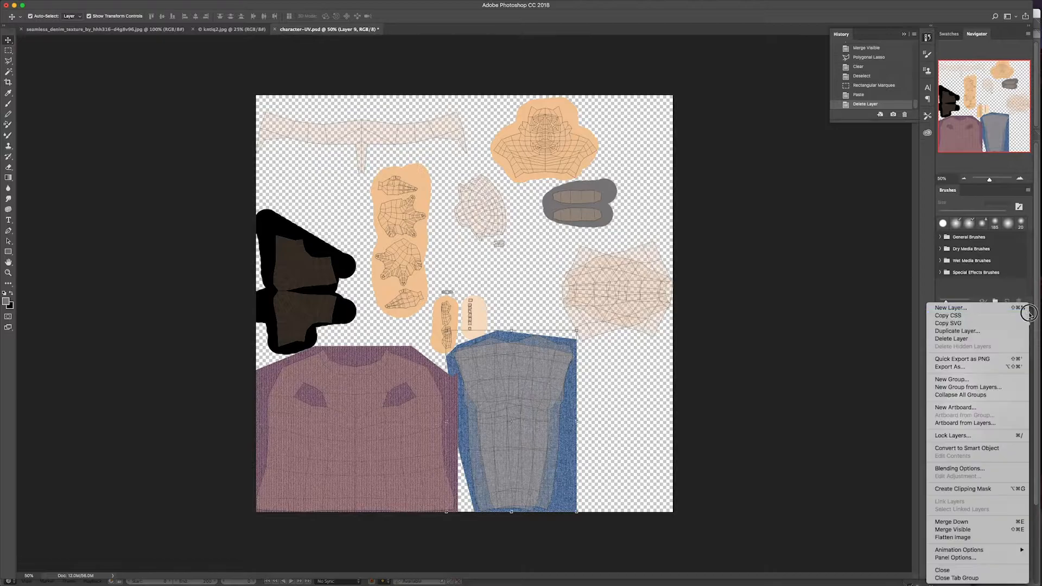
click(984, 331)
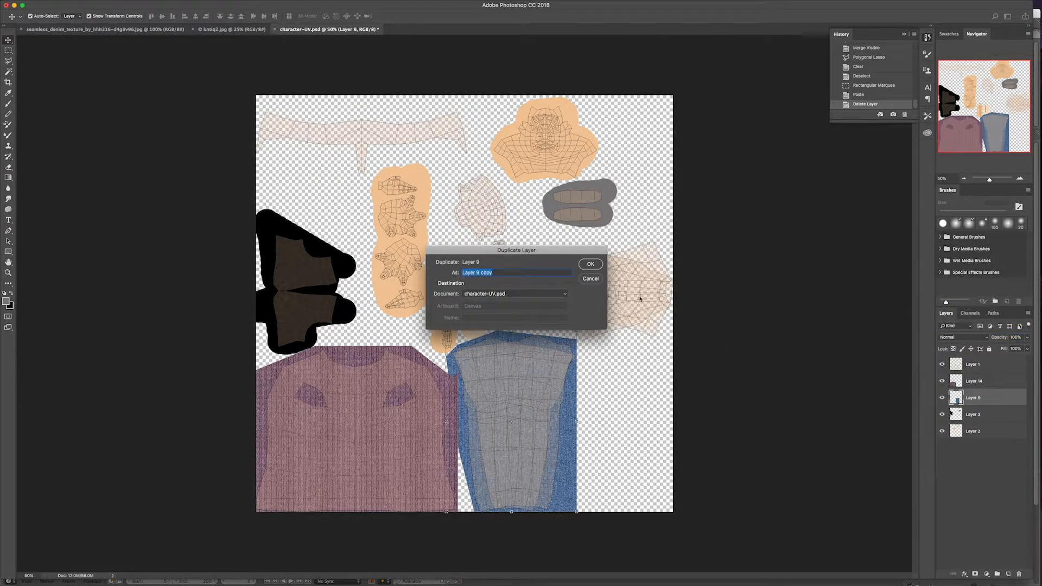
click(599, 264)
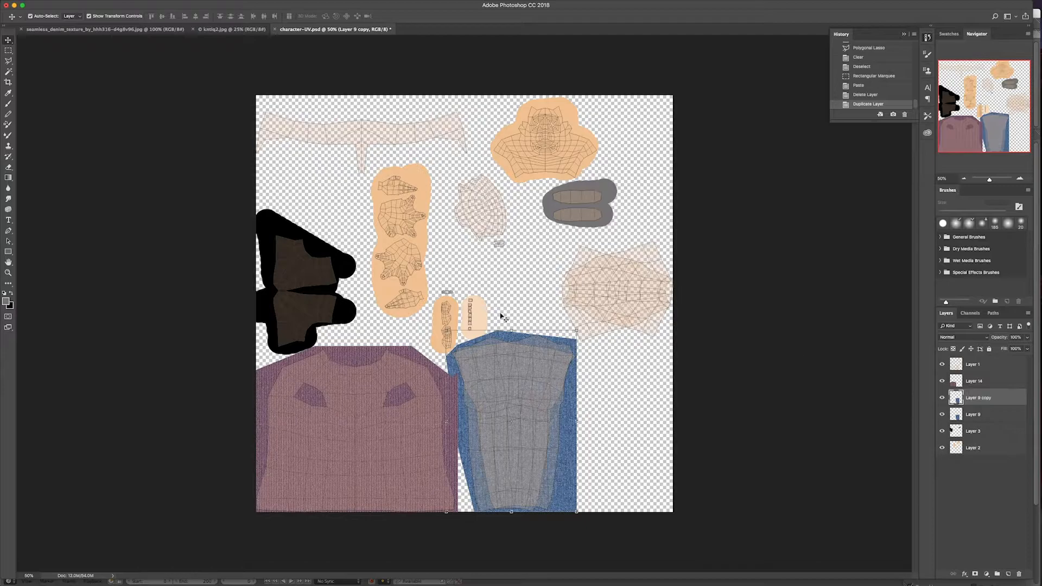
drag(571, 418, 373, 131)
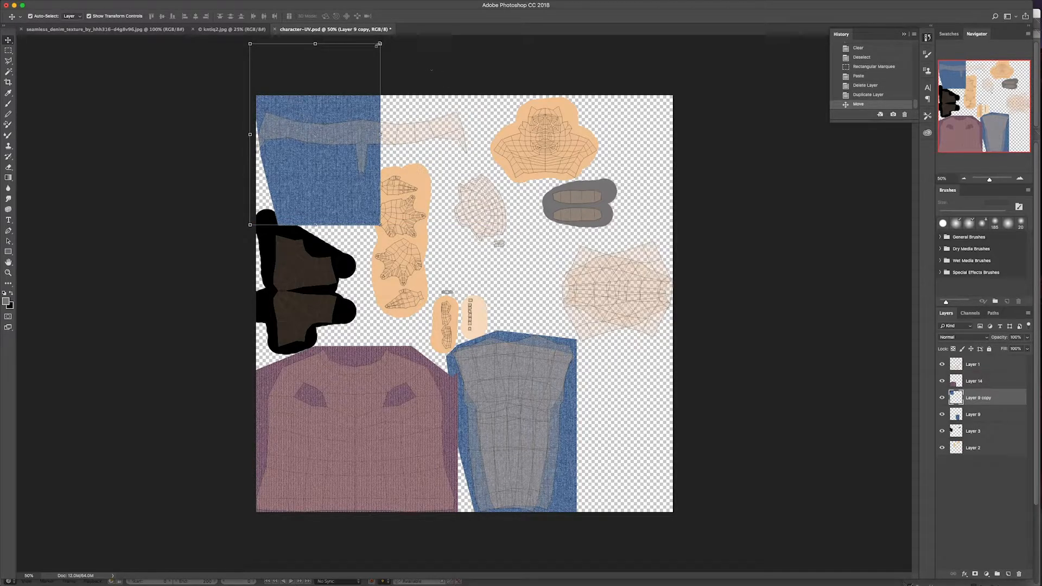
- Rotate the denim copy to 90 degrees over the strip island's right part, and duplicate it leftwards to cover the rest
drag(389, 41, 413, 213)
drag(318, 167, 398, 171)
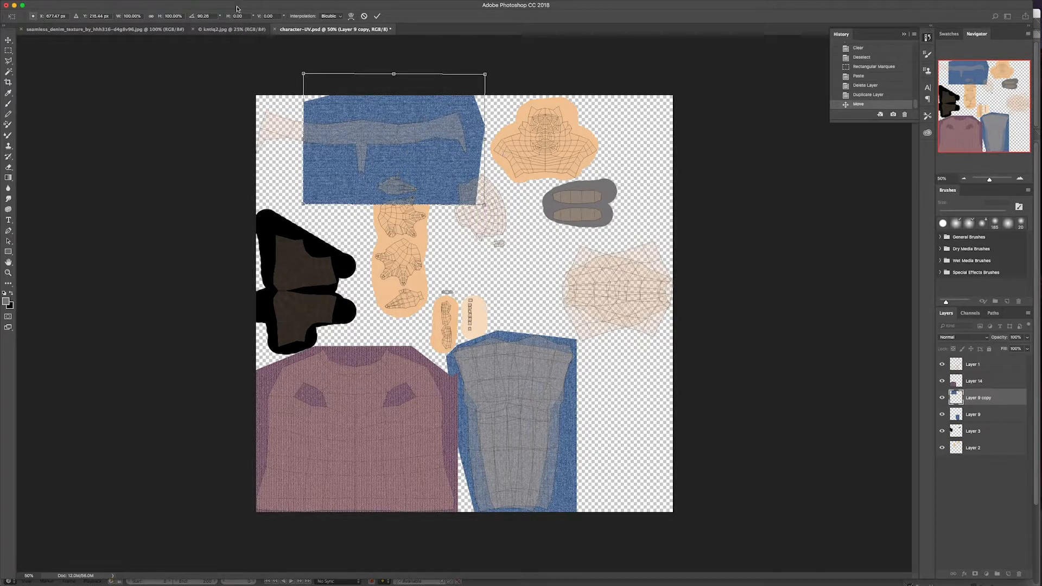
click(204, 16)
text(90)
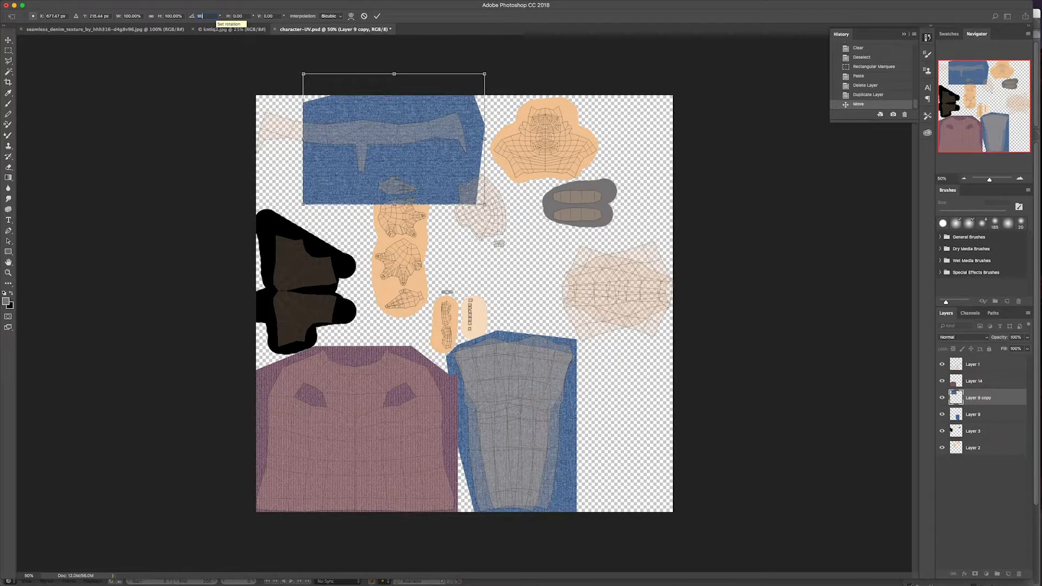
click(377, 15)
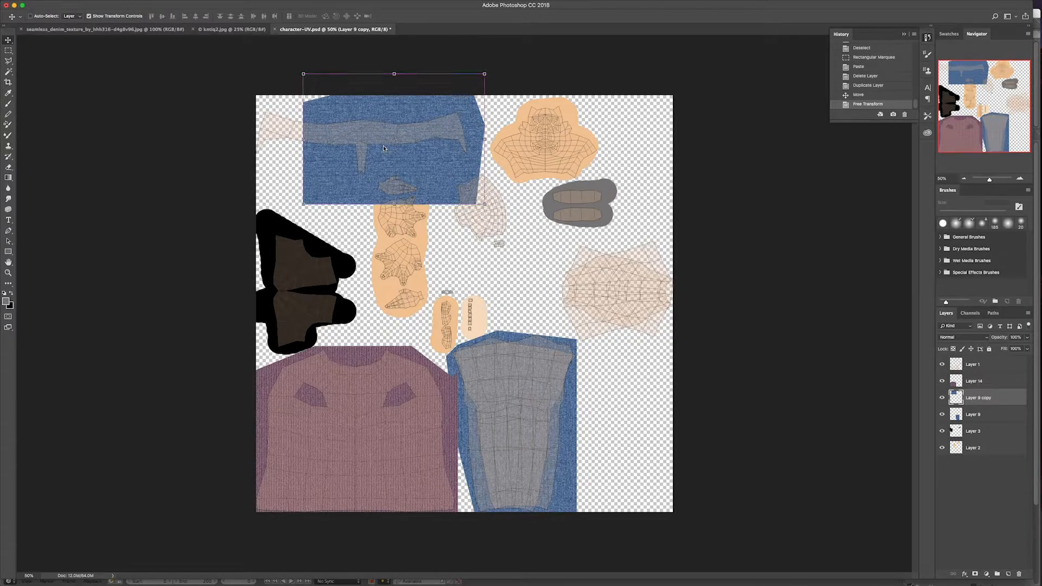
drag(383, 146, 448, 225)
drag(486, 275, 279, 106)
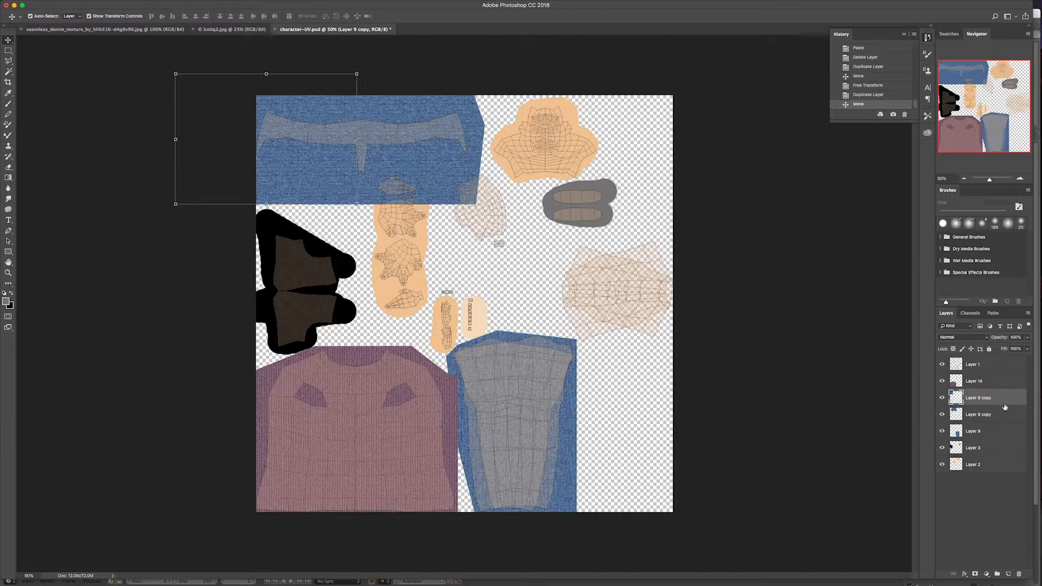
- Merge both rotated denim copies down into the trousers denim layer and toggle that layer's visibility to check it
click(1029, 315)
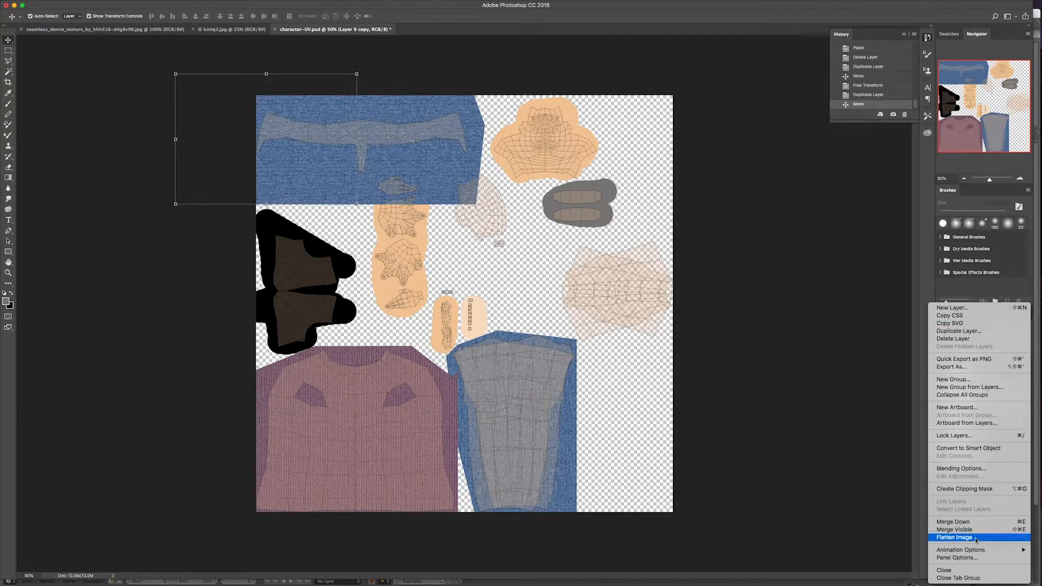
click(972, 522)
click(1031, 314)
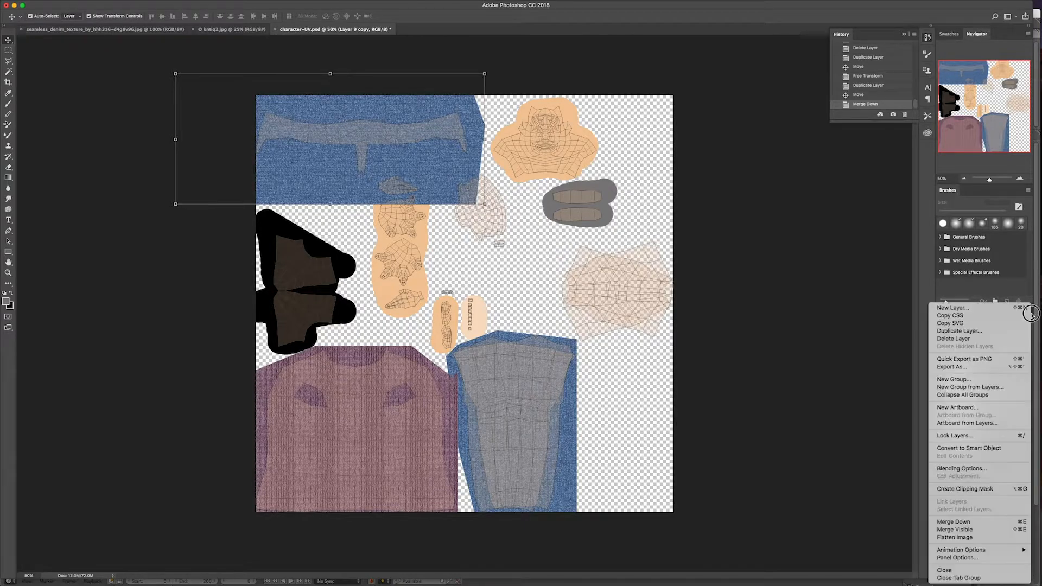
click(971, 521)
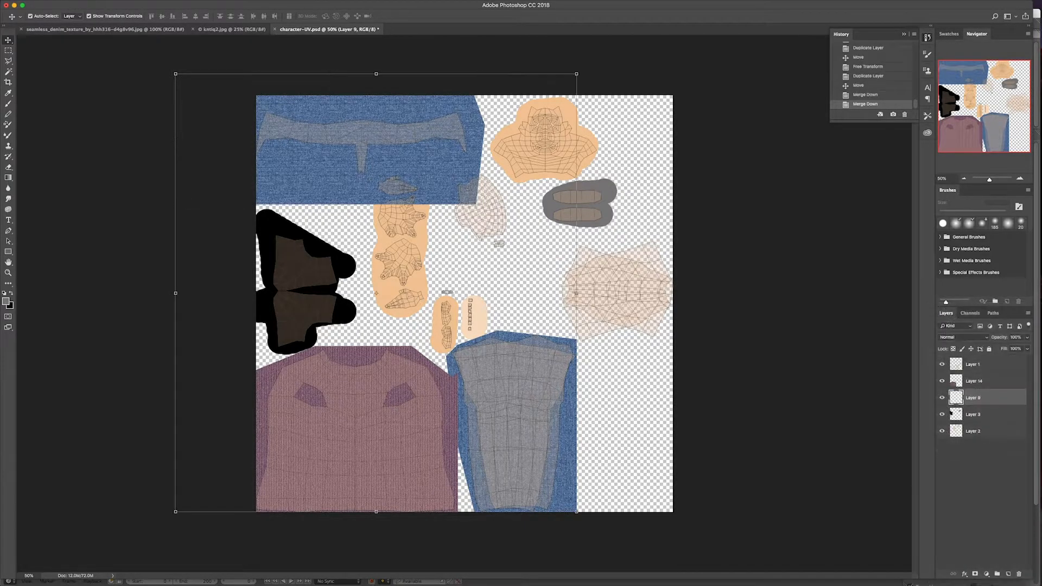
click(1029, 313)
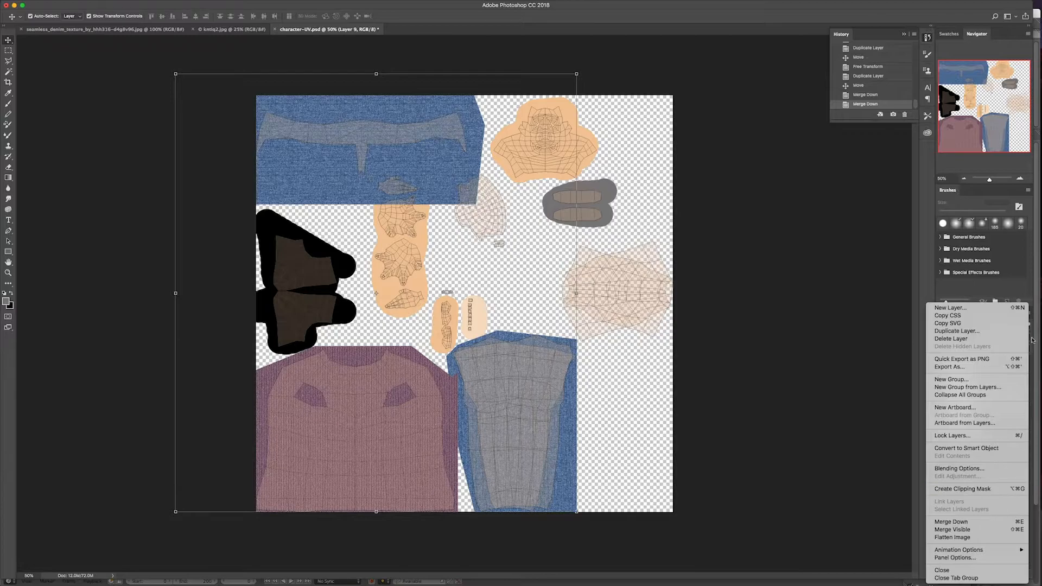
click(860, 270)
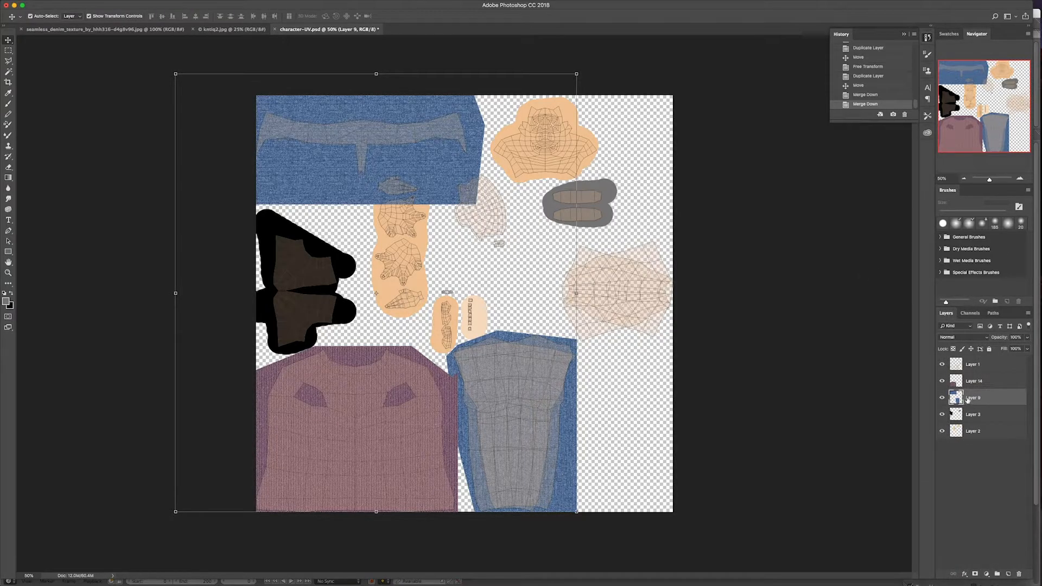
click(942, 398)
click(942, 398)
- Outline the denim overlapping the hand islands and the neighbouring rounded island with the Polygonal Lasso and delete it
click(8, 61)
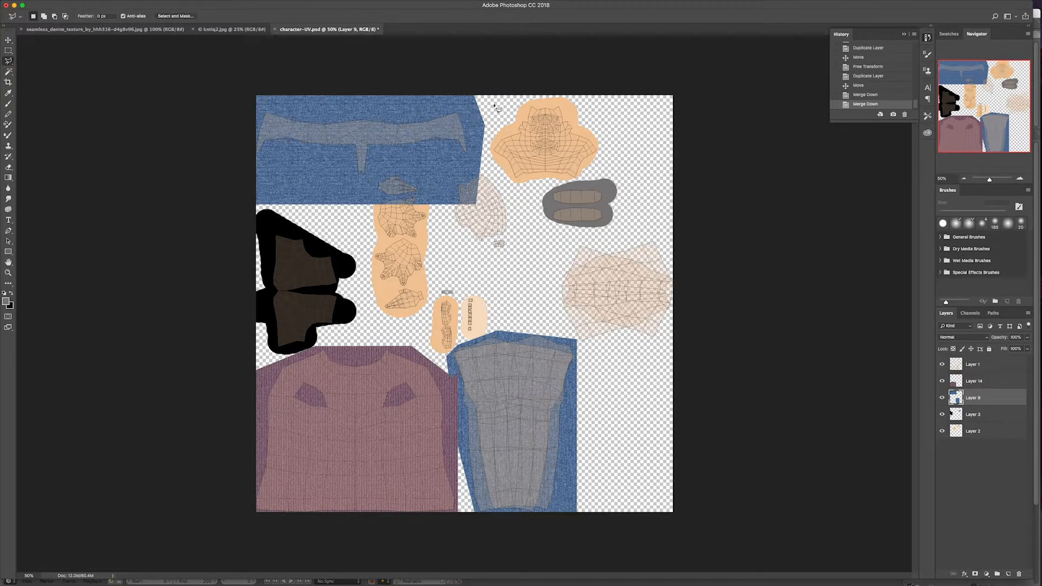
click(522, 209)
click(478, 154)
click(444, 175)
click(377, 163)
click(353, 205)
click(368, 259)
click(522, 241)
click(523, 208)
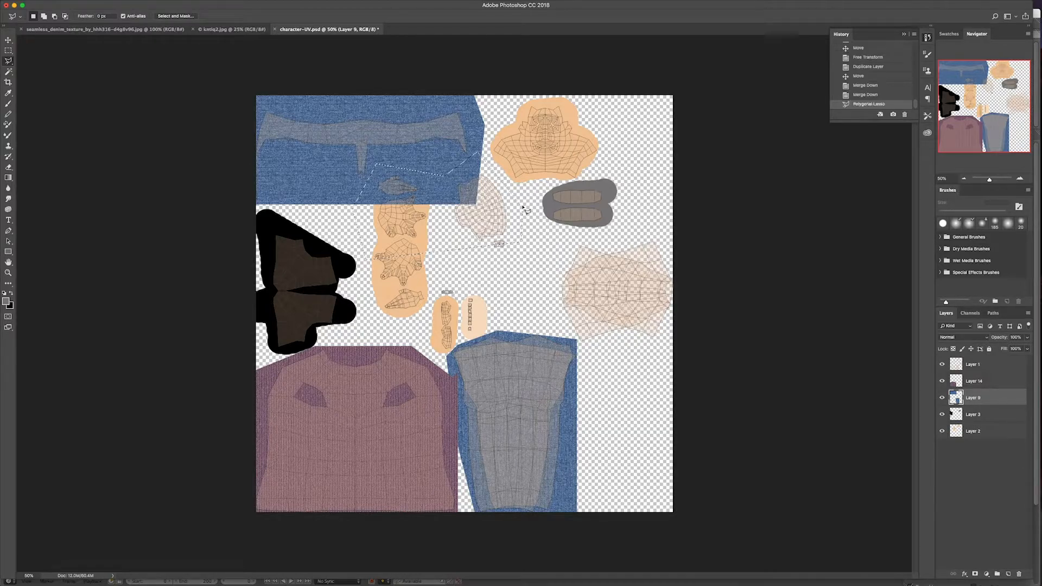
key(Delete)
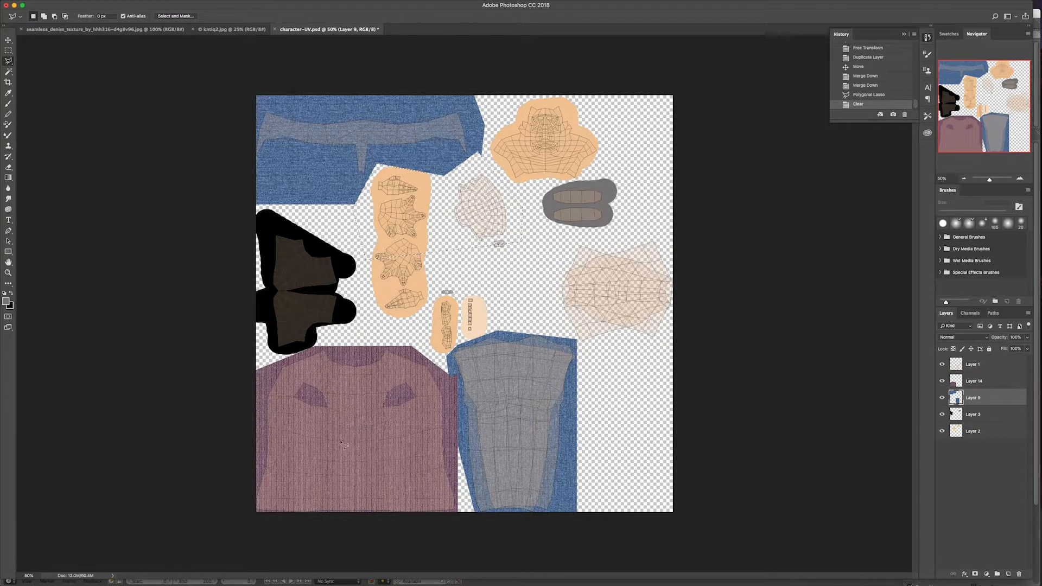
- Copy a rectangular piece of knit from the lower torso on Layer 14 and paste it as a new layer
click(8, 50)
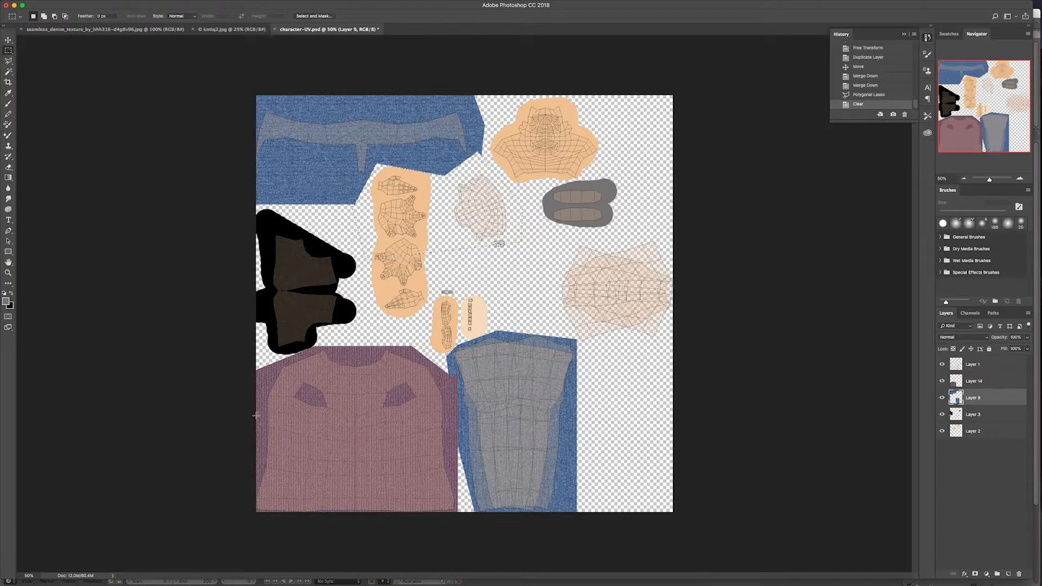
click(976, 377)
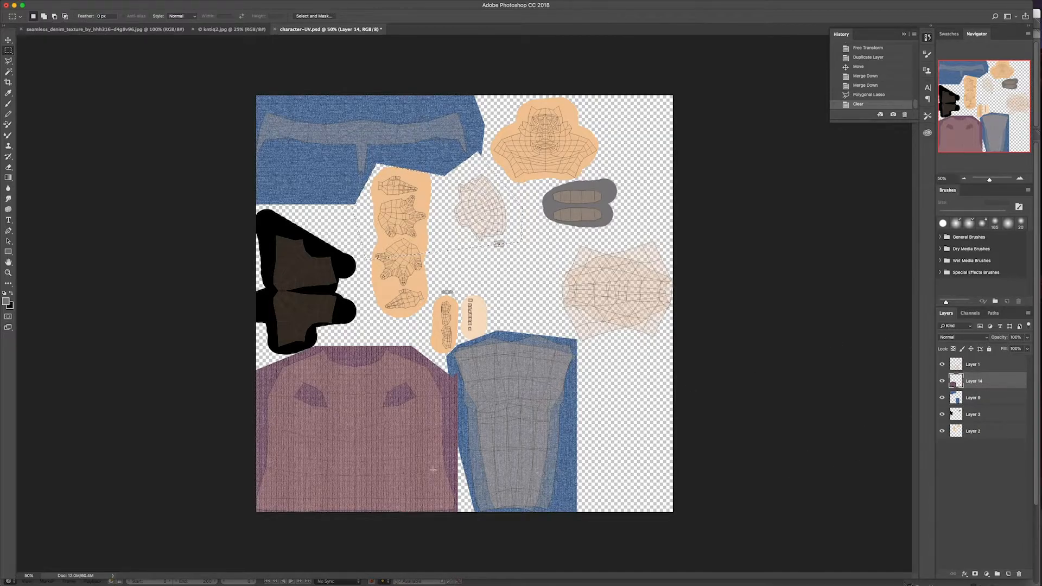
drag(246, 425, 423, 512)
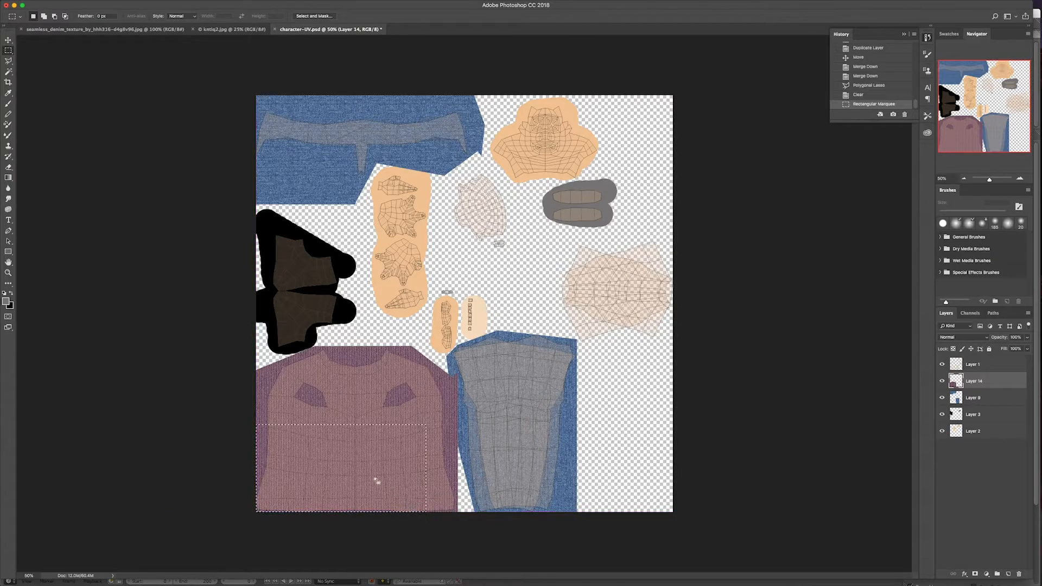
drag(246, 407, 422, 516)
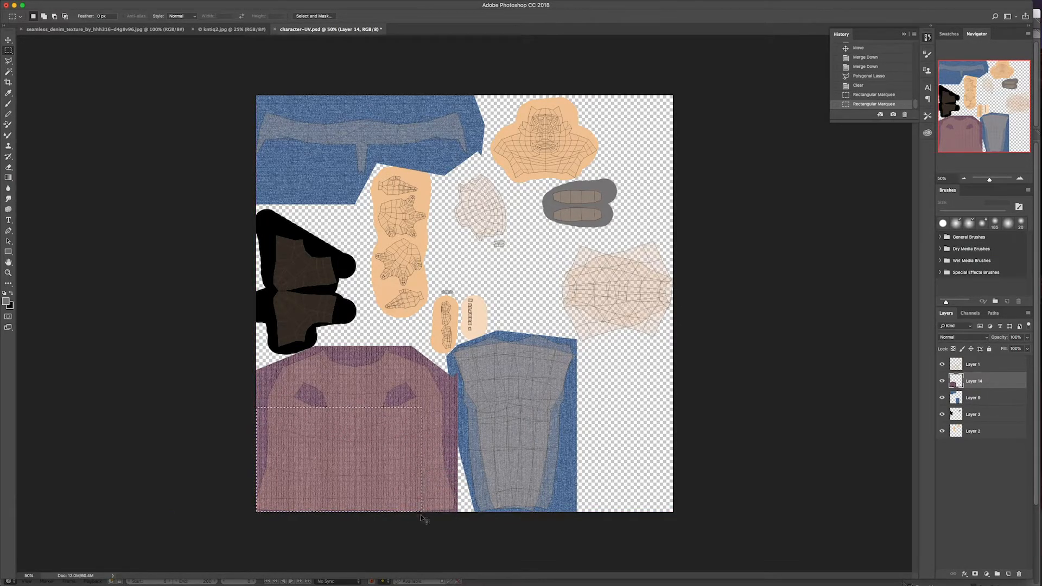
key(super+c)
key(super+v)
click(9, 40)
drag(365, 446, 508, 347)
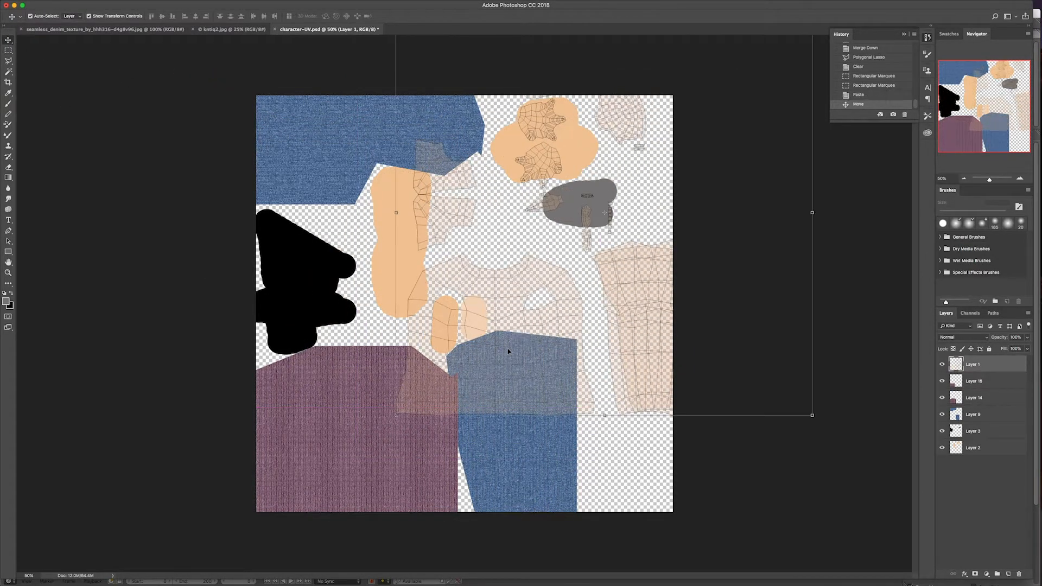
key(super+z)
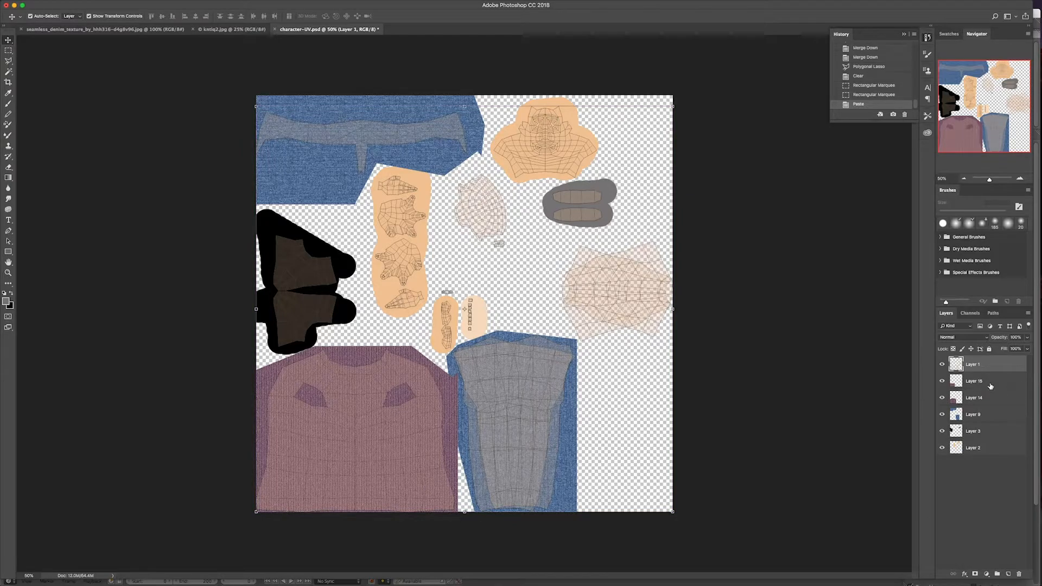
click(990, 382)
drag(368, 460, 389, 449)
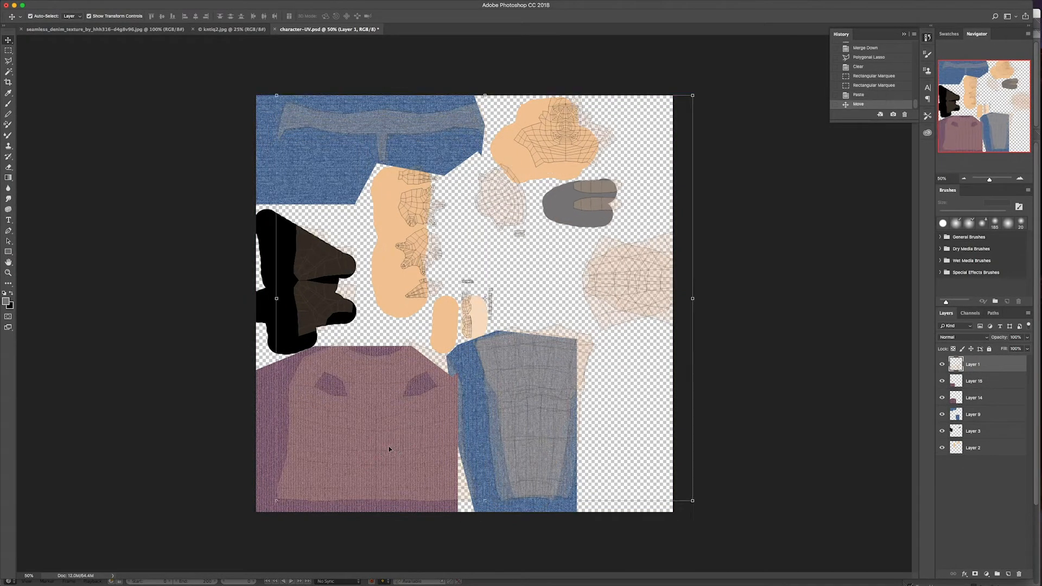
key(super+z)
- Move the pasted knit piece over the pointed oval island above the empty corner and merge it down into the knit layer
click(991, 384)
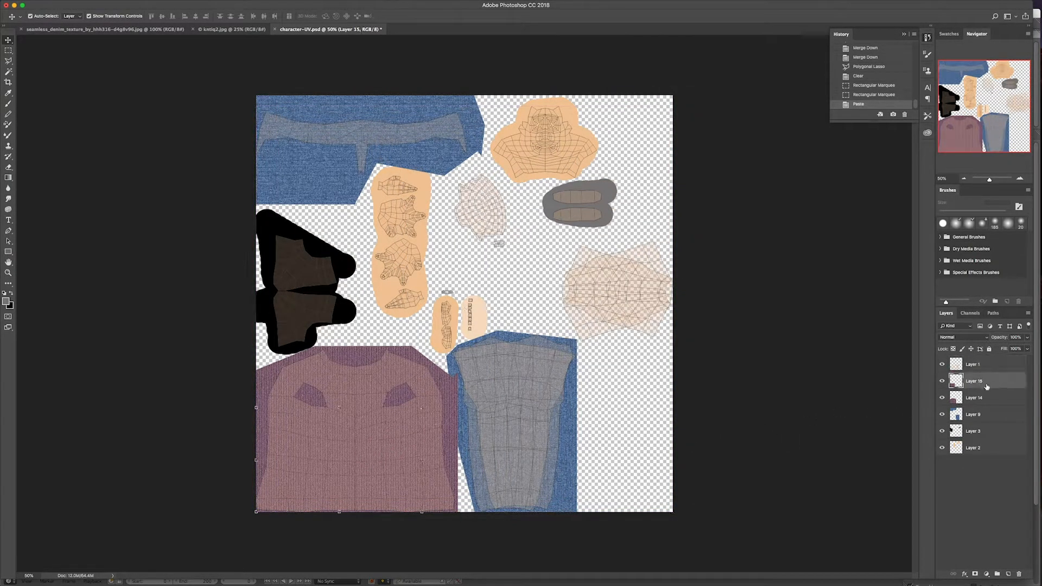
drag(265, 434, 557, 265)
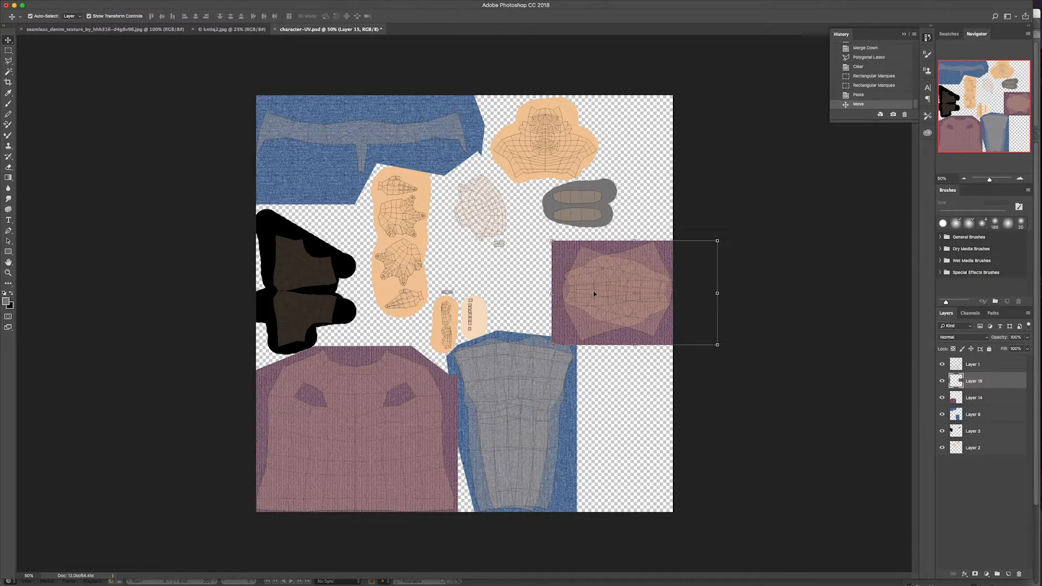
click(1020, 178)
mouse_move(712, 343)
mouse_down()
mouse_move(740, 339)
mouse_move(716, 350)
mouse_up()
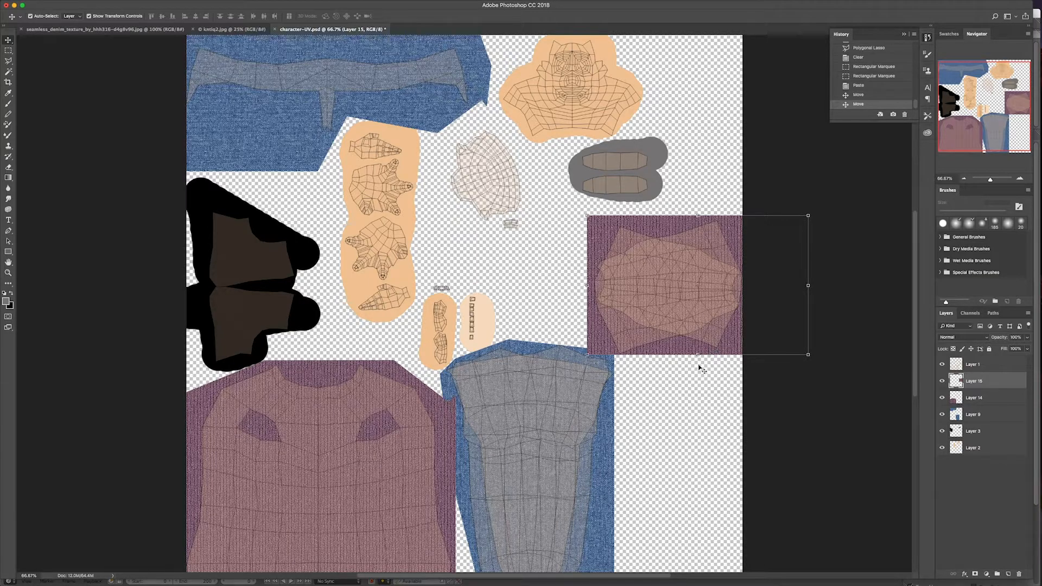
scroll(623, 258, down, 2)
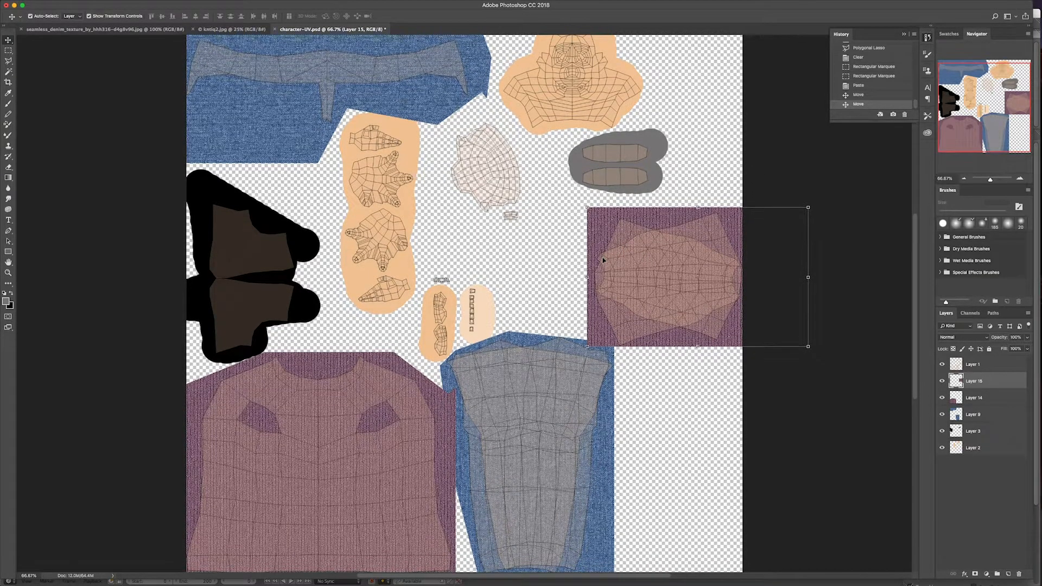
click(964, 179)
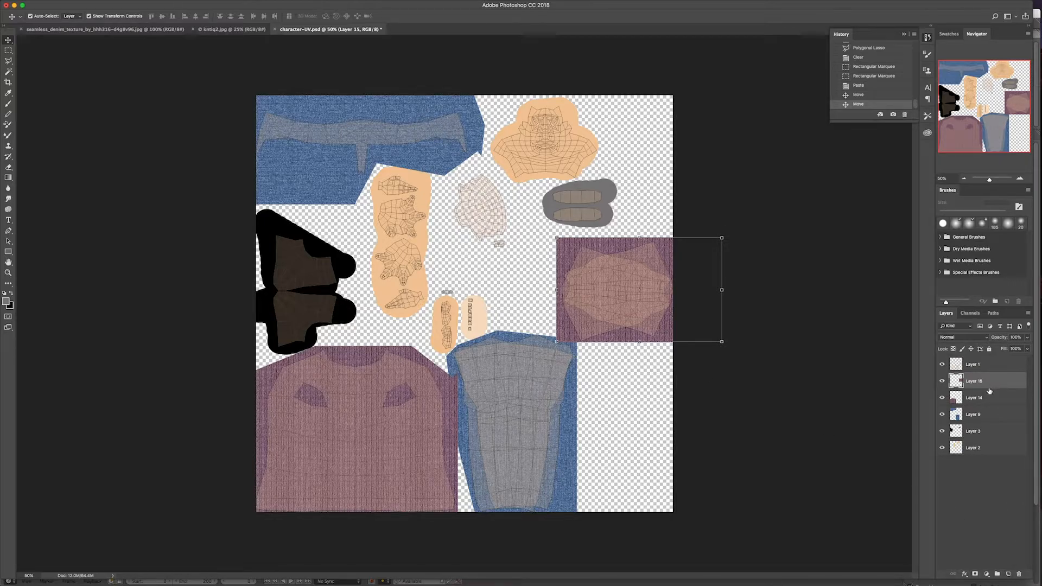
click(1029, 314)
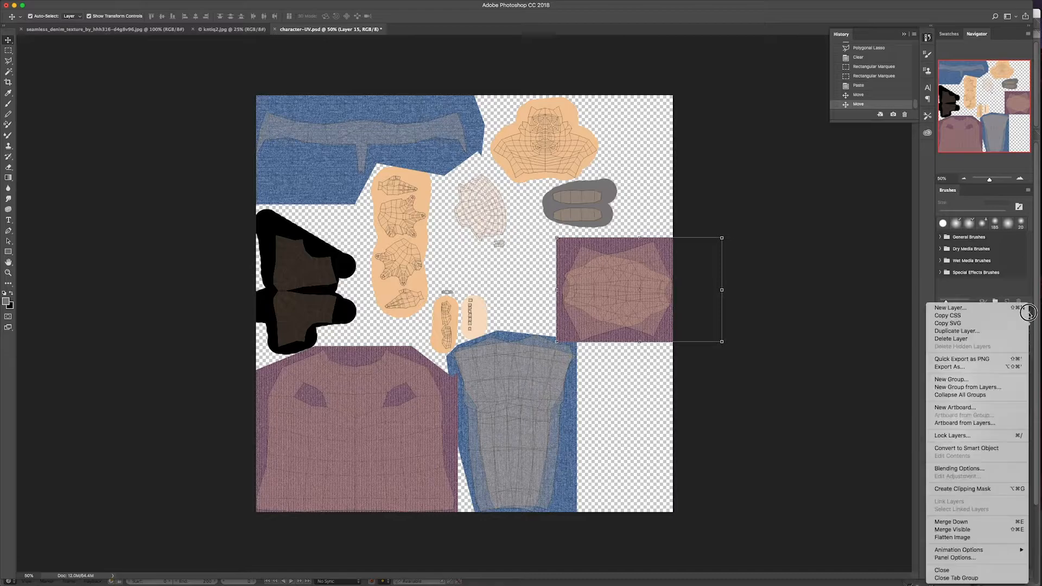
click(970, 522)
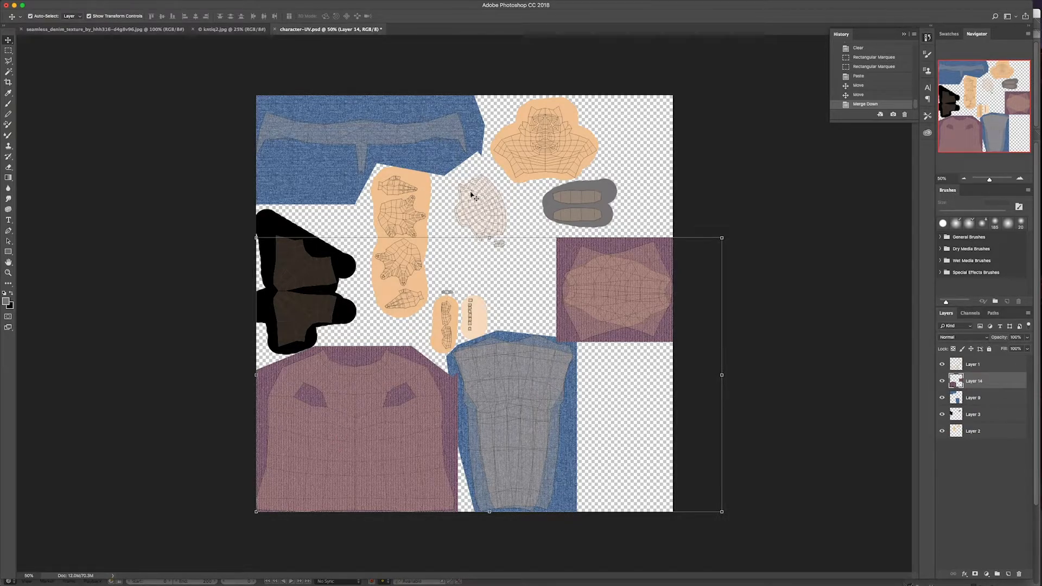
- Add a new layer above the knit layer and set the foreground colour to brown ac8540
click(1008, 574)
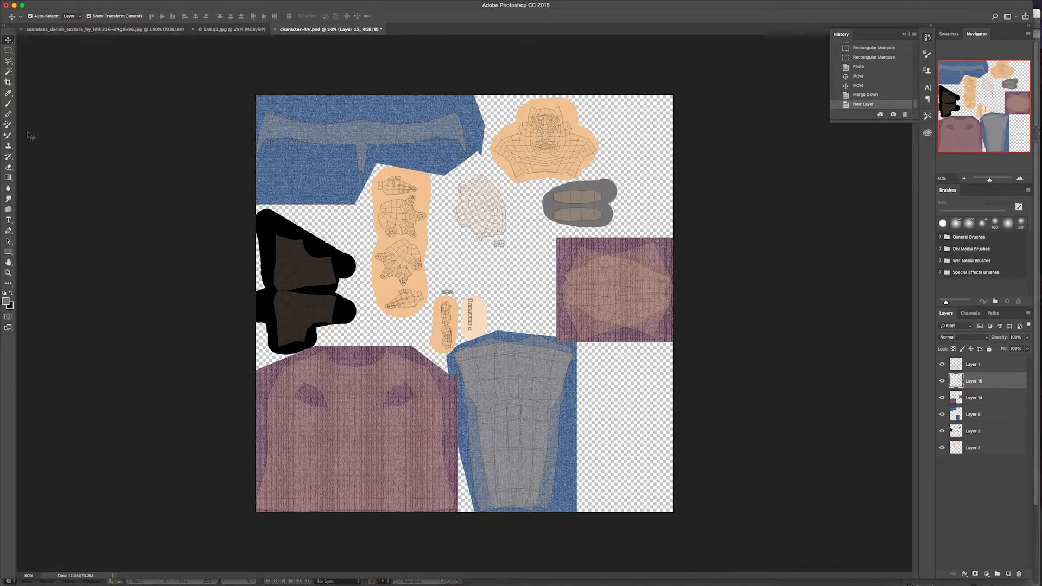
click(6, 302)
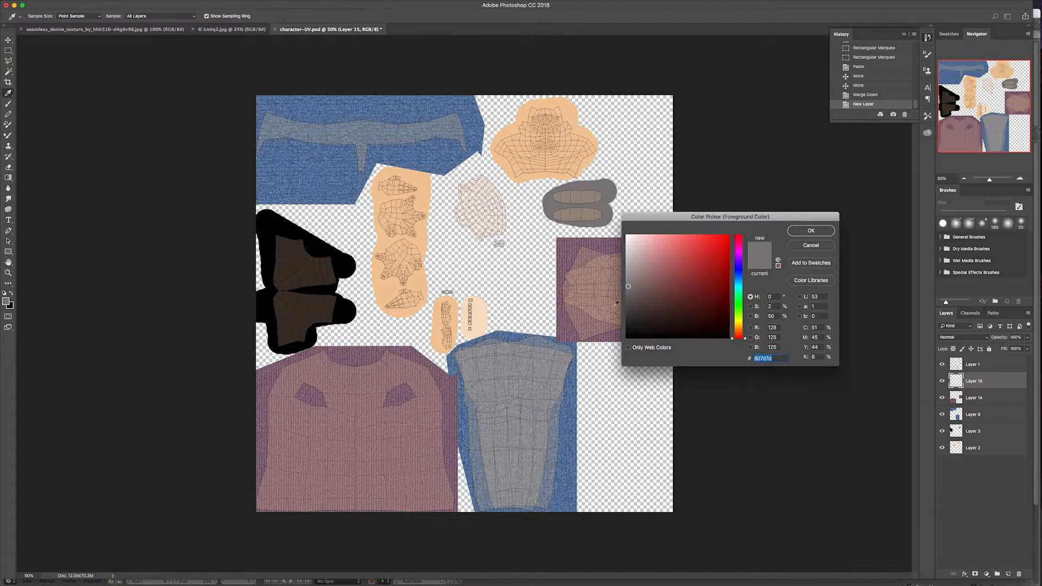
click(740, 328)
mouse_move(681, 264)
mouse_down()
mouse_move(682, 276)
mouse_move(688, 251)
mouse_move(691, 267)
mouse_up()
click(797, 235)
key(v)
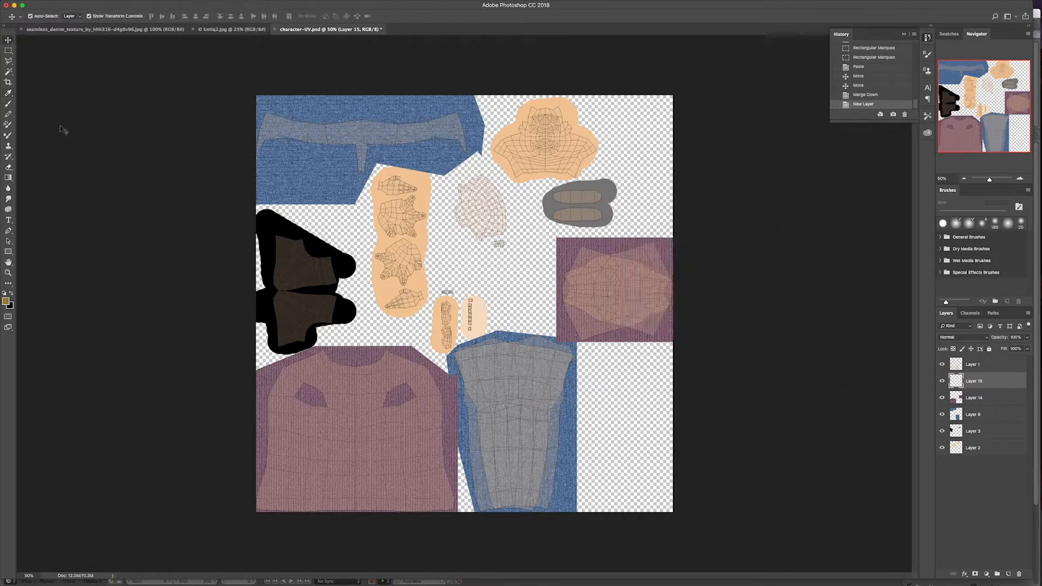
- Paint brown over the rounded island beside the hands and the two tiny strips below it, and save the document
click(8, 104)
click(499, 240)
mouse_move(499, 241)
mouse_down()
mouse_move(487, 184)
mouse_move(467, 188)
mouse_move(463, 215)
mouse_move(484, 246)
mouse_move(476, 204)
mouse_move(496, 239)
mouse_up()
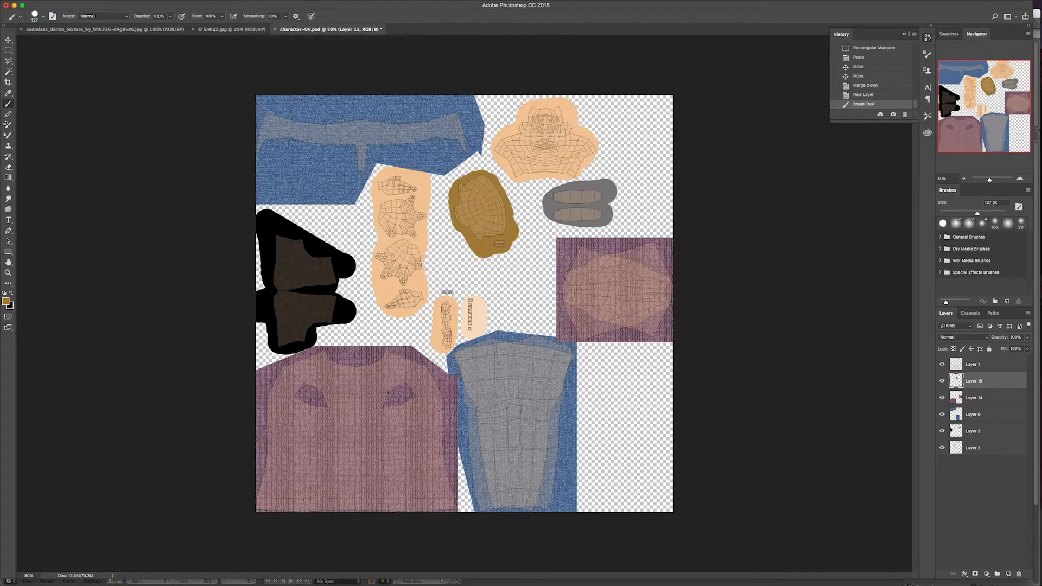
click(74, 4)
click(85, 82)
- Add another new layer and set the foreground colour to pale cream f9f3d3
click(1008, 574)
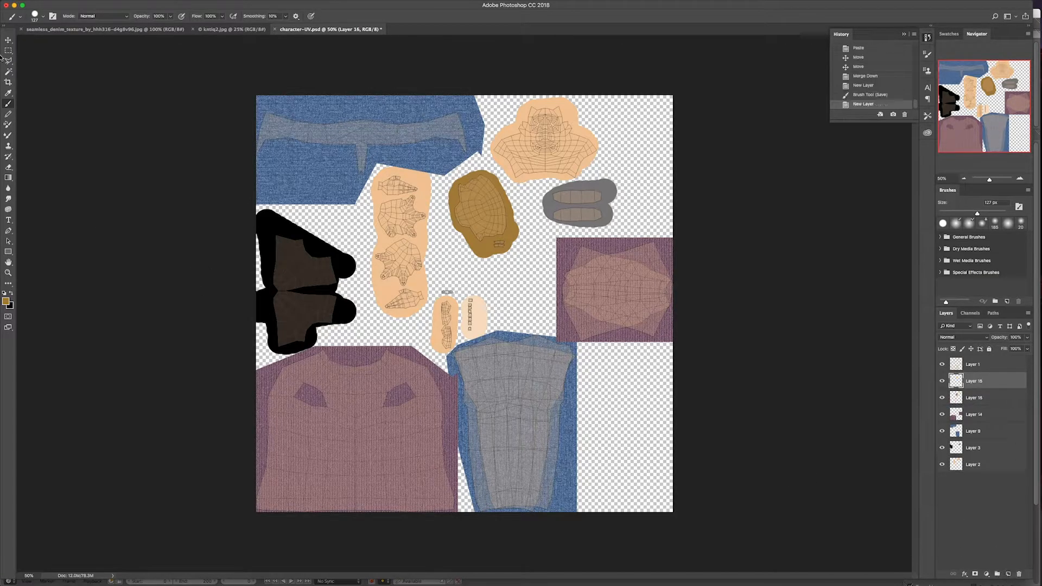
click(6, 301)
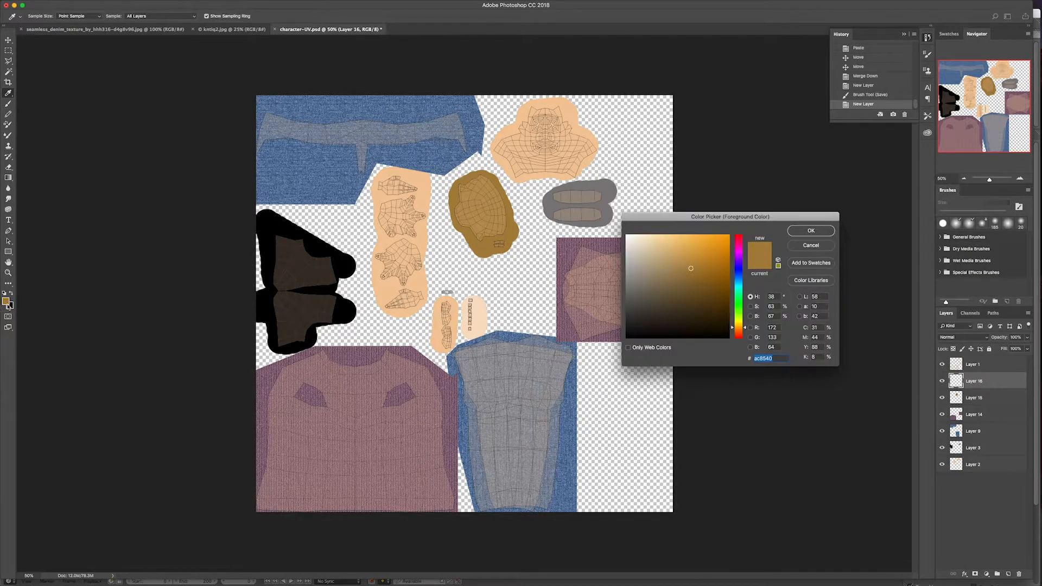
click(636, 235)
drag(747, 330, 747, 324)
drag(638, 236, 642, 237)
click(809, 231)
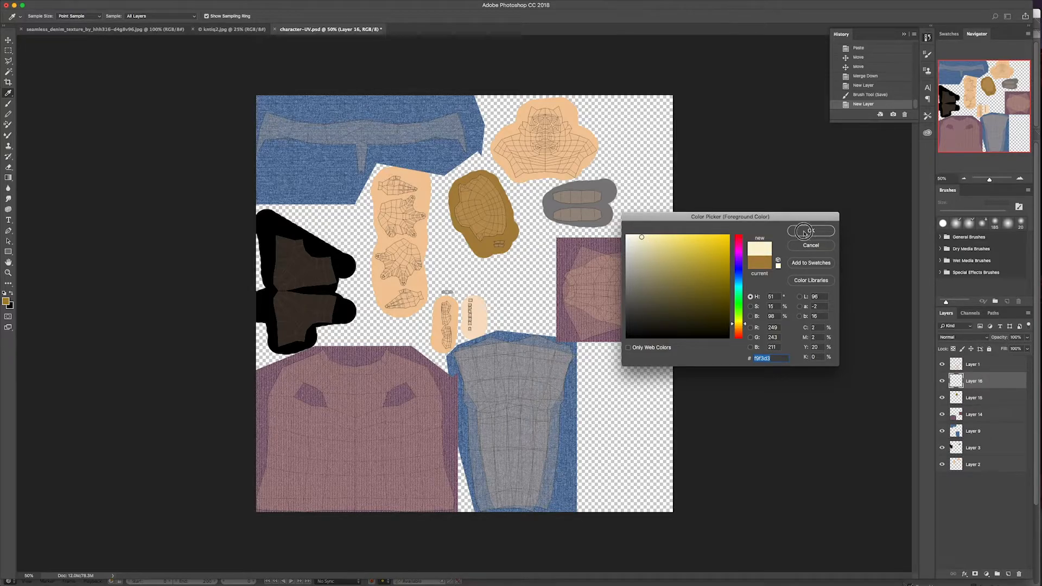
- Paint a cream brush dab over the tiny curved island above the small skin-coloured strip
key(b)
click(1020, 178)
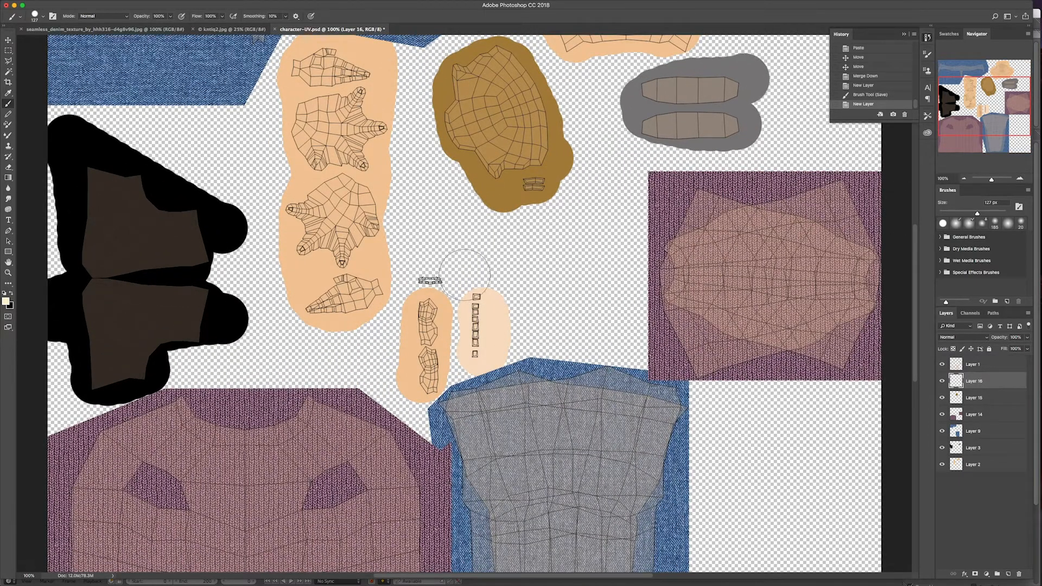
click(433, 271)
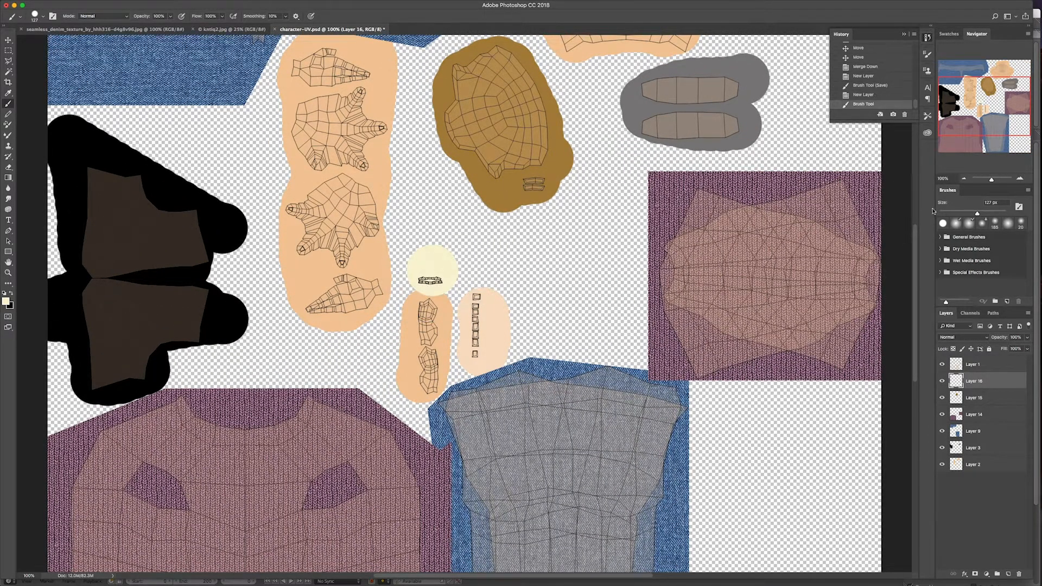
click(964, 178)
click(964, 179)
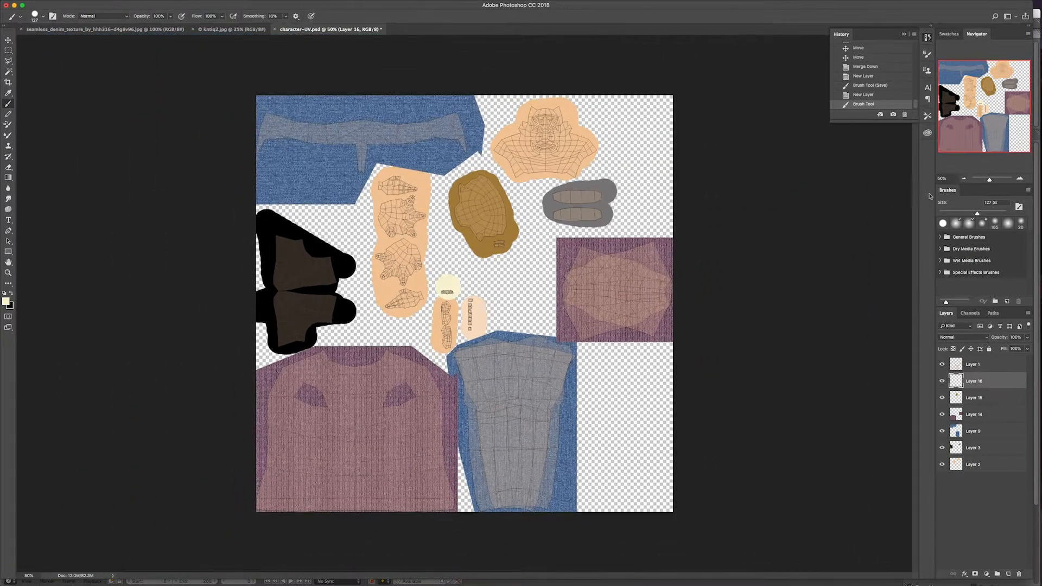
- Check the skin layer's visibility around the face island, select Layer 2 and sample its skin tone as the foreground colour
click(9, 40)
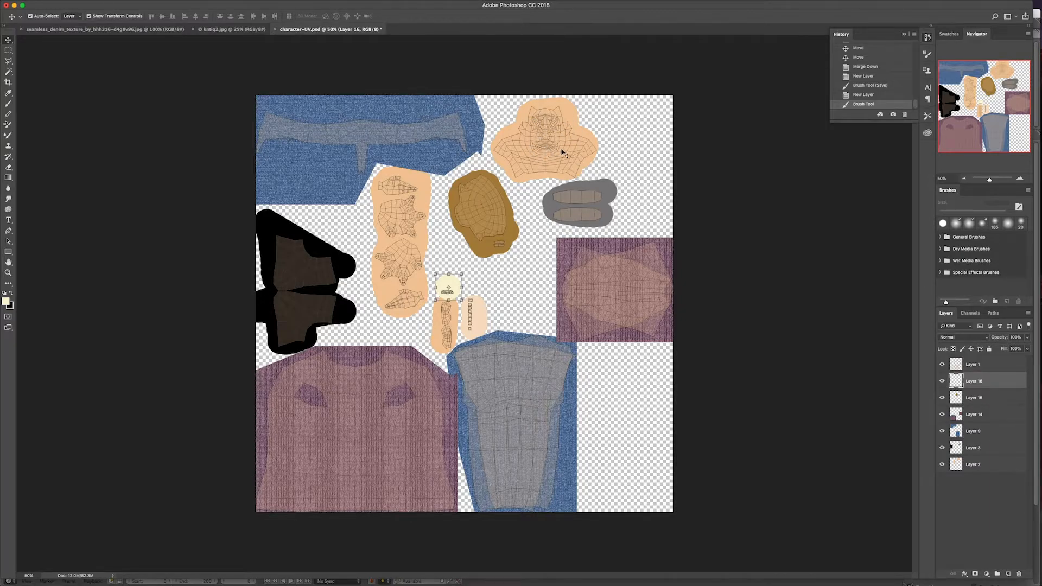
click(1020, 179)
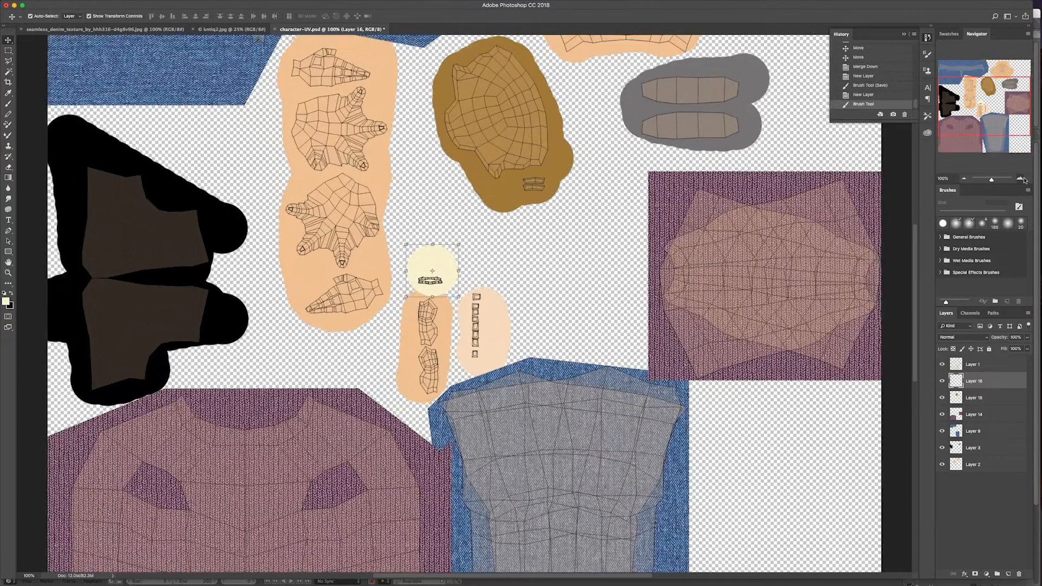
click(977, 76)
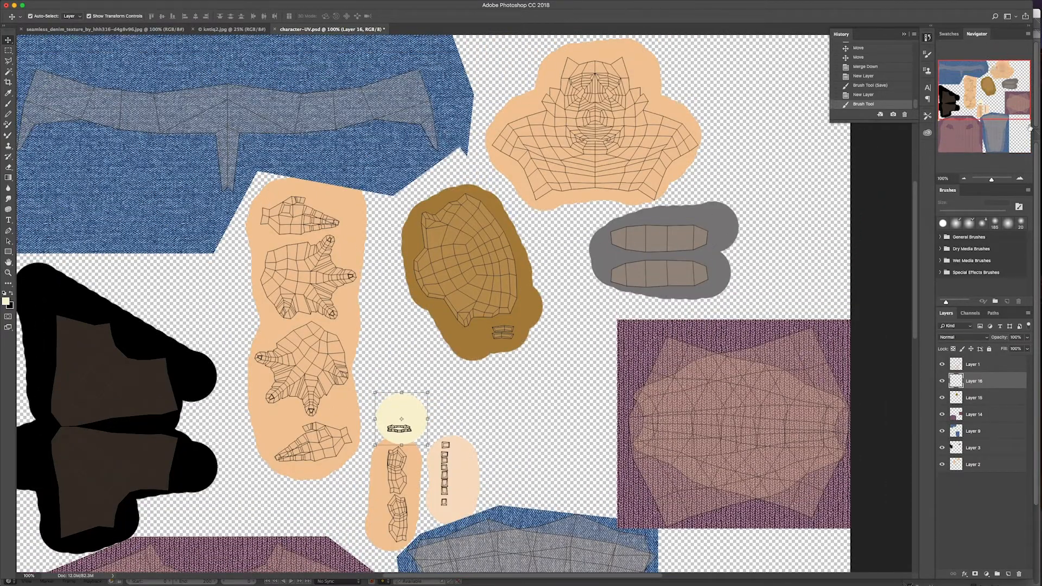
click(1021, 179)
click(1020, 179)
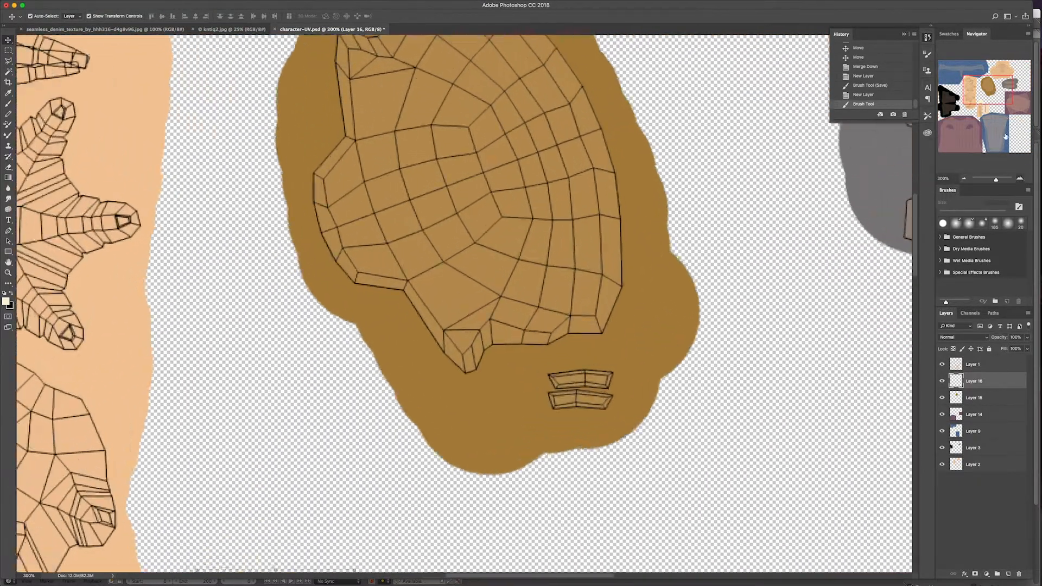
drag(989, 90, 1005, 78)
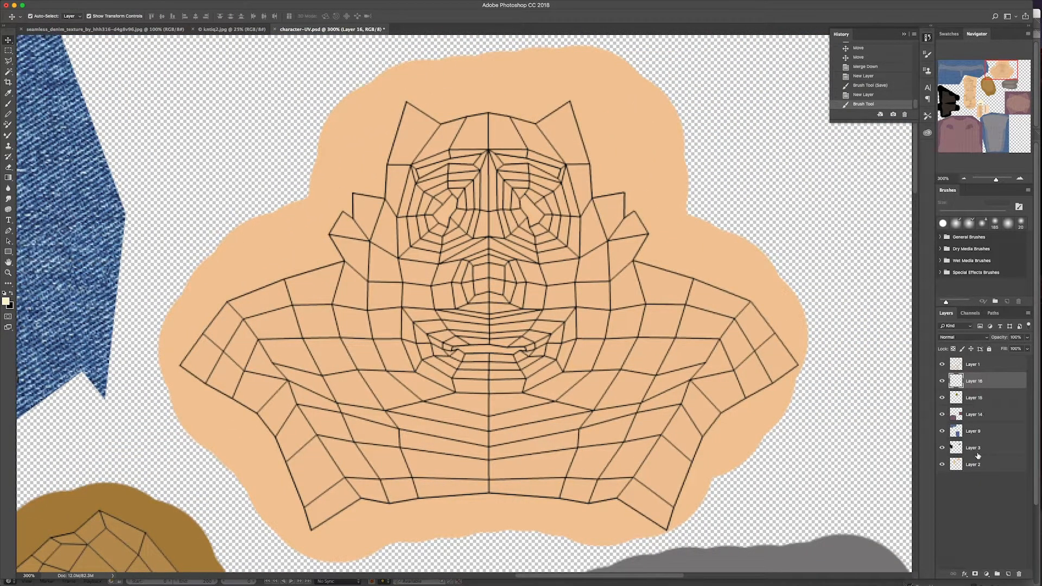
click(942, 464)
click(942, 465)
click(988, 462)
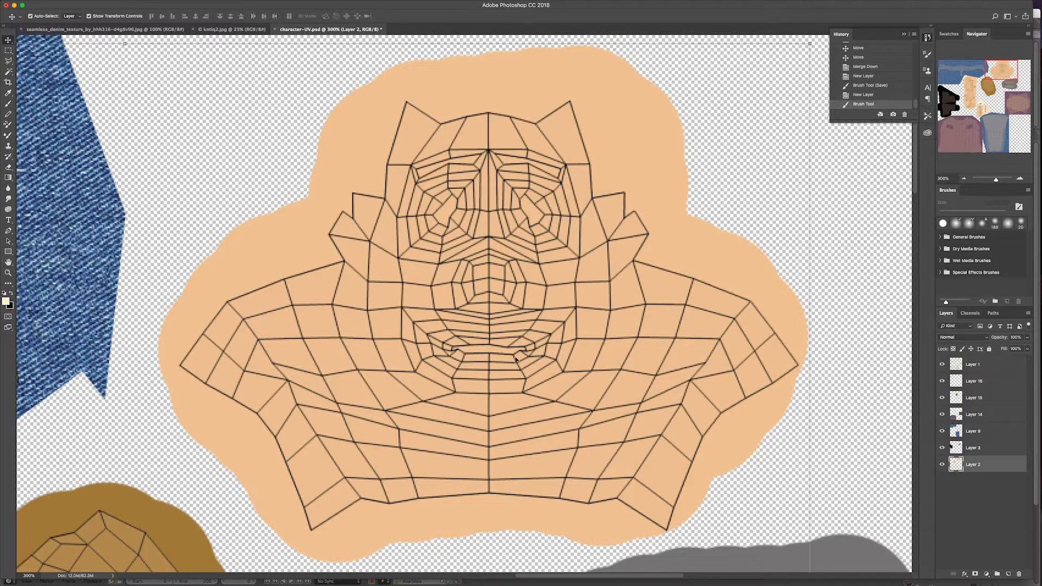
click(9, 93)
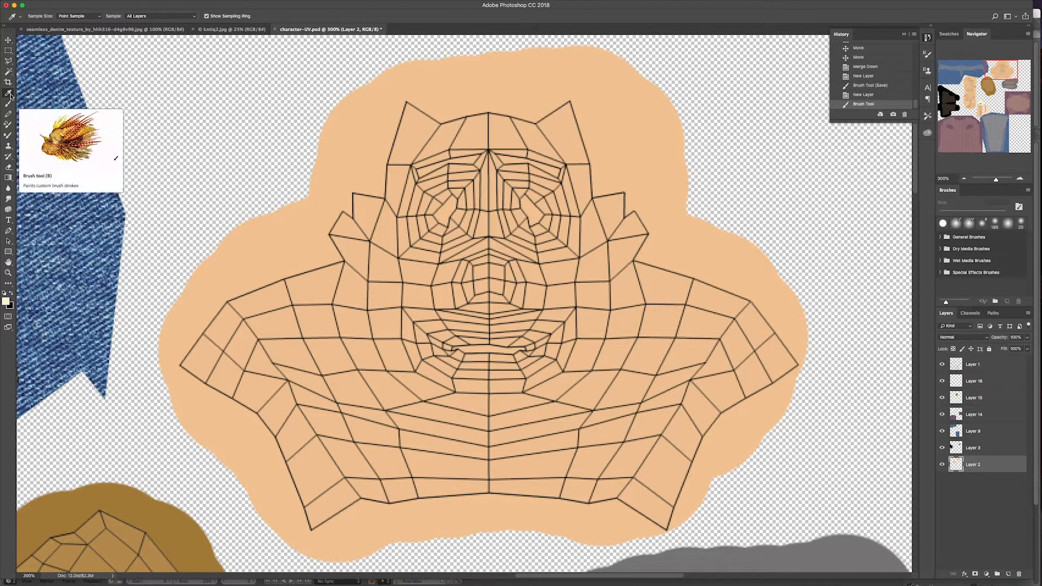
click(637, 143)
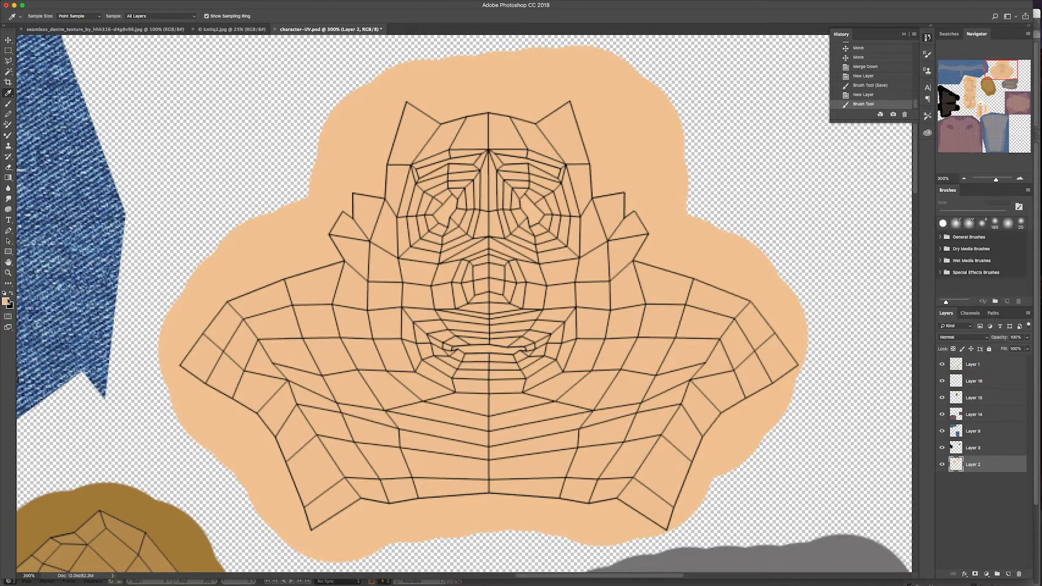
- Shift the foreground colour's hue to 18° for a pinker skin tone, f3b69b
click(8, 302)
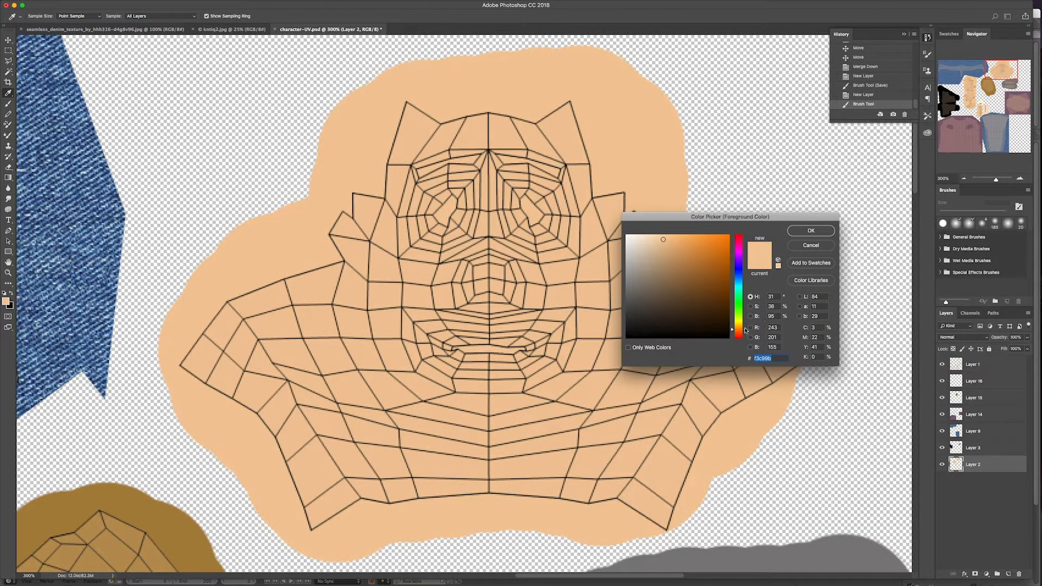
drag(742, 329, 744, 333)
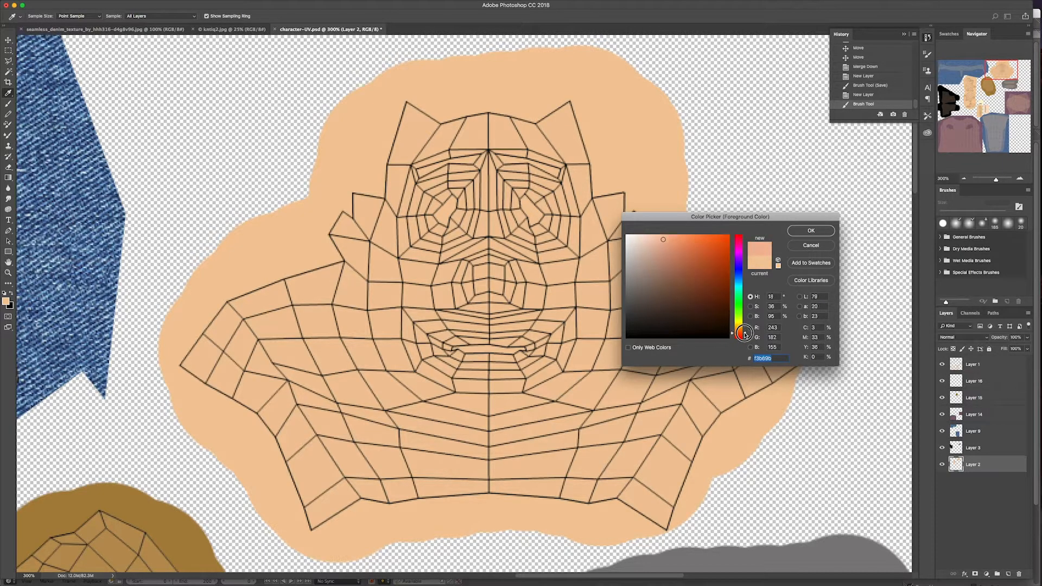
click(824, 228)
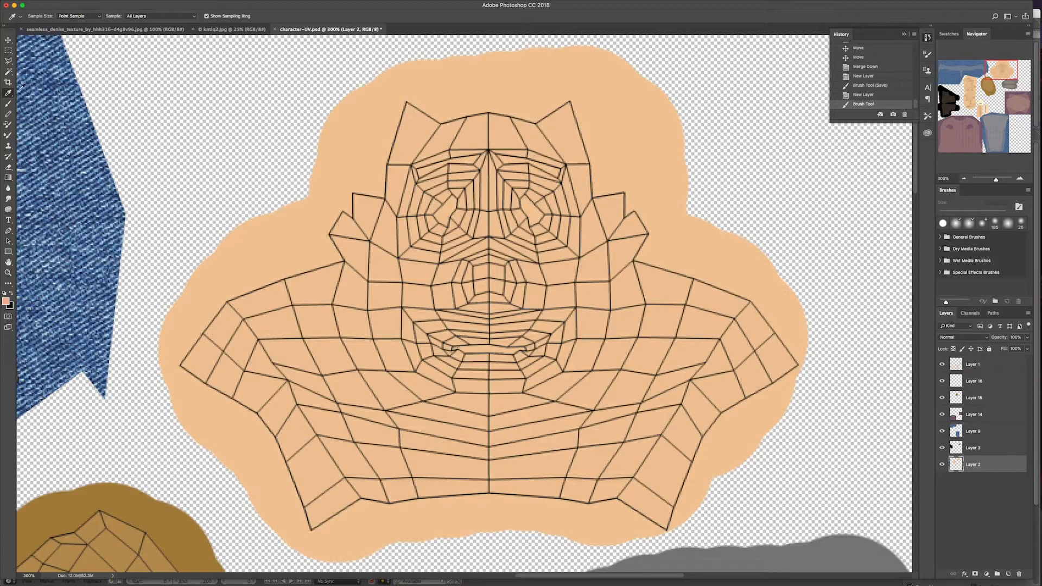
- Switch to the Brush tool with a soft round tip and reduce its size to 11 px
click(8, 103)
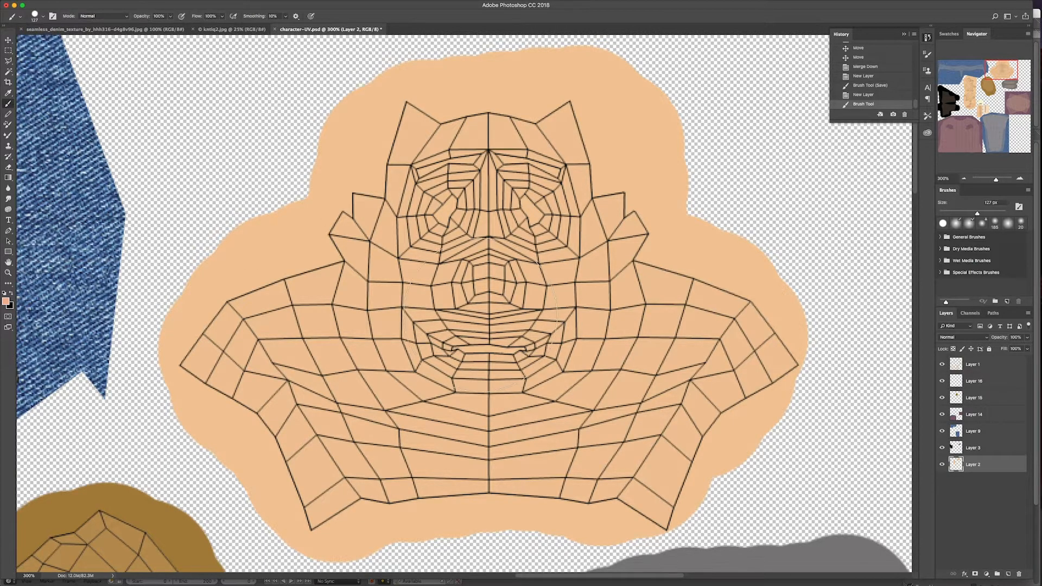
click(36, 17)
drag(76, 42, 51, 42)
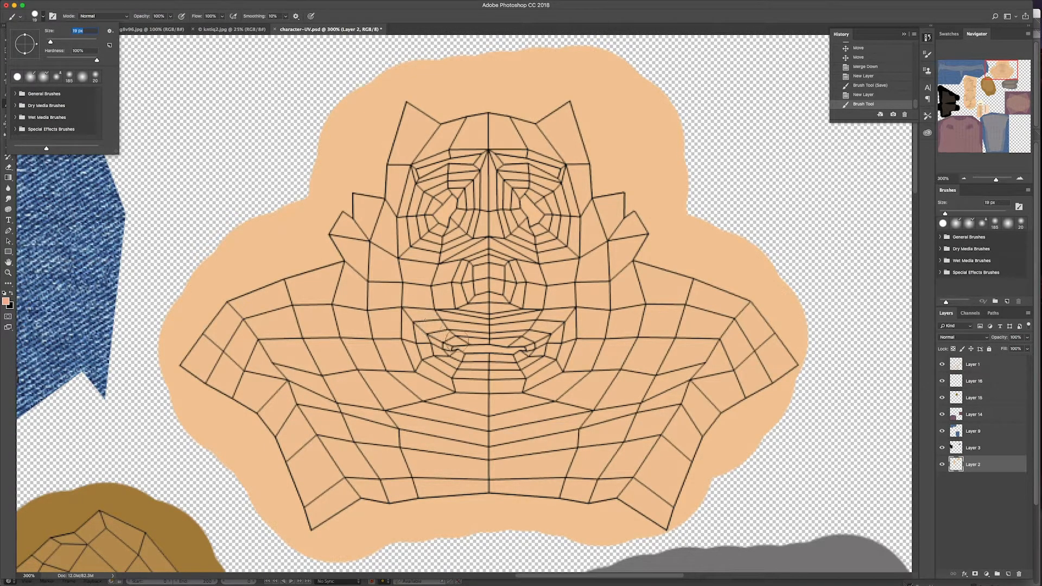
drag(51, 43, 49, 43)
click(31, 78)
mouse_move(46, 60)
mouse_down()
mouse_move(59, 61)
mouse_move(49, 42)
mouse_up()
- Try a pink stroke at the corner of the mouth directly on the skin layer and undo it
mouse_move(475, 338)
mouse_down()
mouse_move(436, 336)
mouse_move(449, 359)
mouse_move(472, 364)
mouse_up()
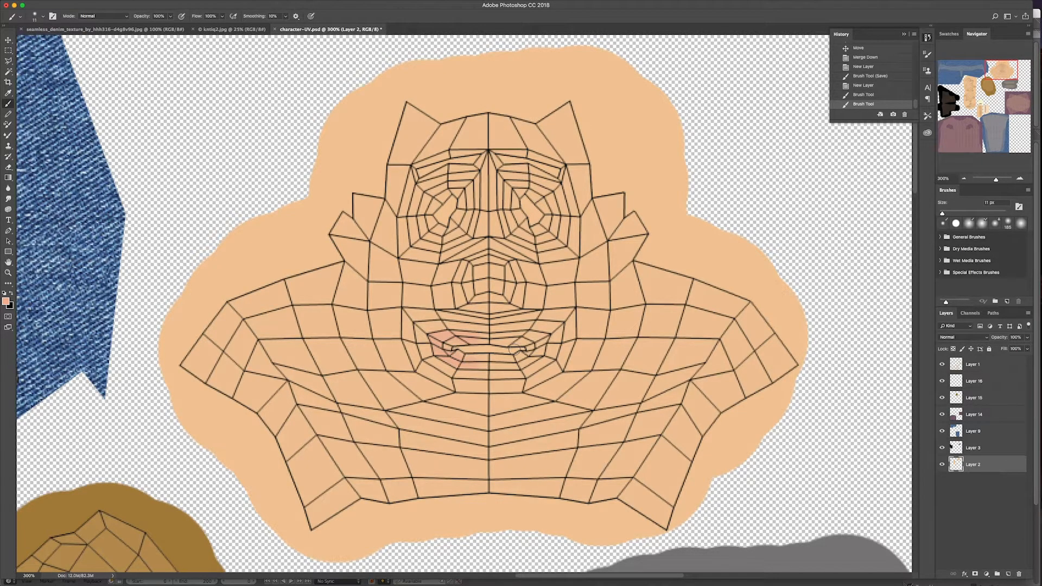
key(super+z)
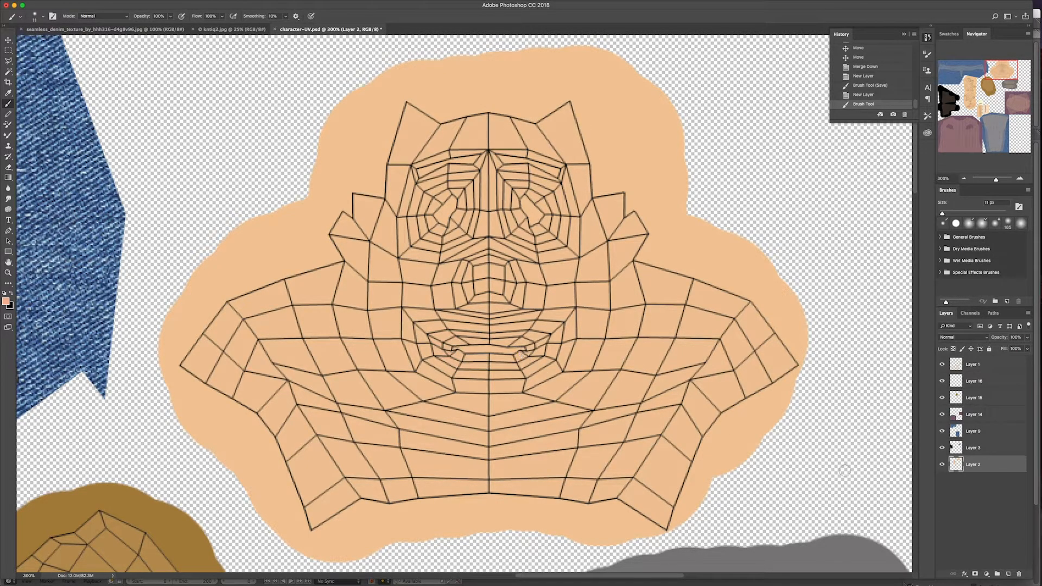
- Add a new layer above Layer 2 and paint the whole lip area of the face island pink
click(1008, 574)
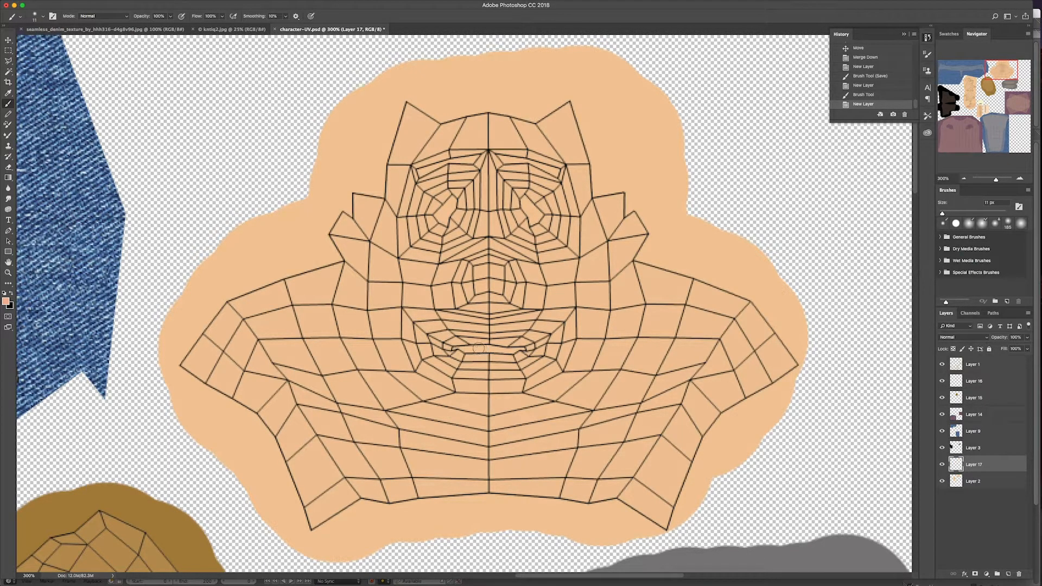
drag(462, 342, 438, 338)
click(1021, 179)
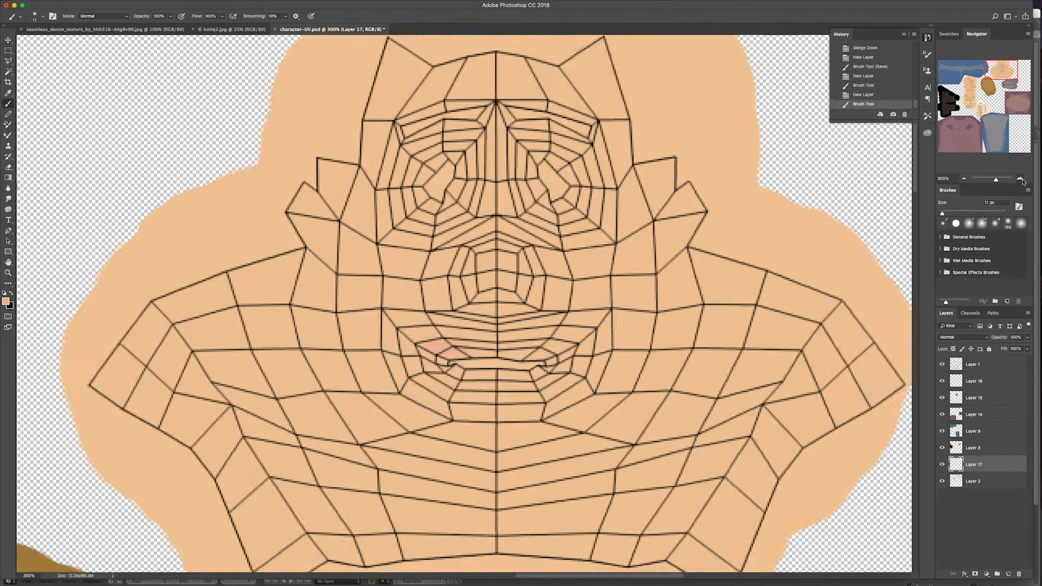
mouse_move(403, 332)
mouse_down()
mouse_move(590, 336)
mouse_move(578, 377)
mouse_move(527, 398)
mouse_move(440, 391)
mouse_move(404, 343)
mouse_move(454, 385)
mouse_move(480, 389)
mouse_move(549, 380)
mouse_move(566, 354)
mouse_move(546, 345)
mouse_move(566, 345)
mouse_move(569, 355)
mouse_move(536, 376)
mouse_move(442, 355)
mouse_move(551, 352)
mouse_move(429, 359)
mouse_move(520, 386)
mouse_move(524, 373)
mouse_move(503, 374)
mouse_move(575, 361)
mouse_move(579, 348)
mouse_move(576, 359)
mouse_move(452, 355)
mouse_up()
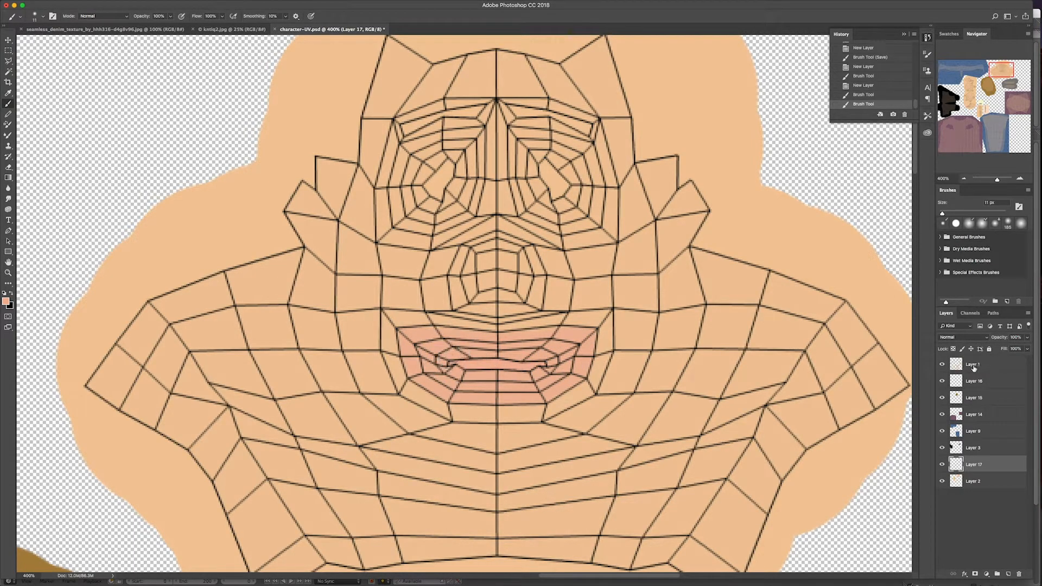
- Hide the wireframe layer, even out the uneven edges and patches of the pink mouth, and show the wireframe again
click(943, 364)
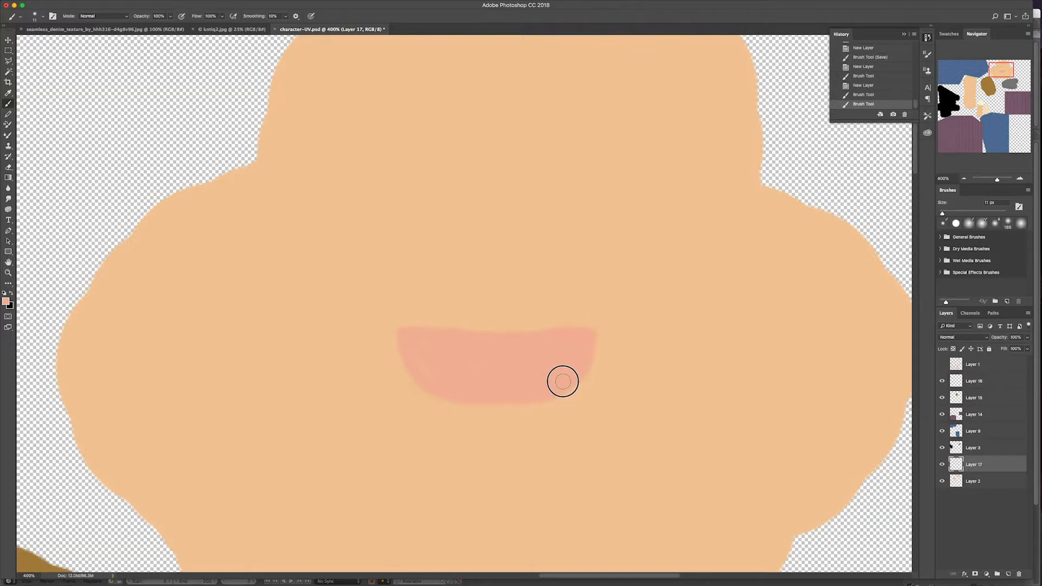
drag(554, 388, 567, 380)
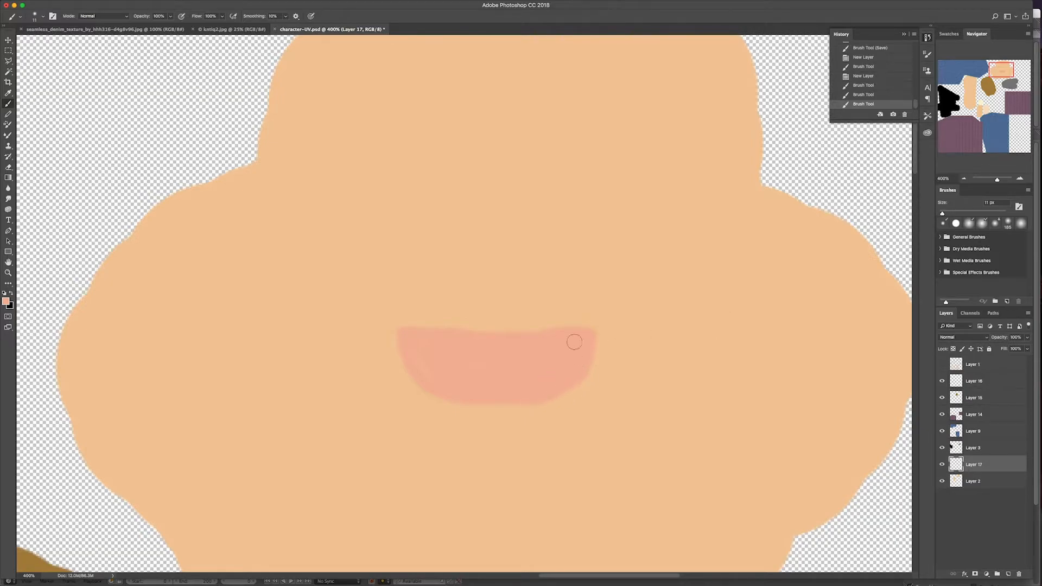
drag(540, 340, 571, 334)
click(942, 364)
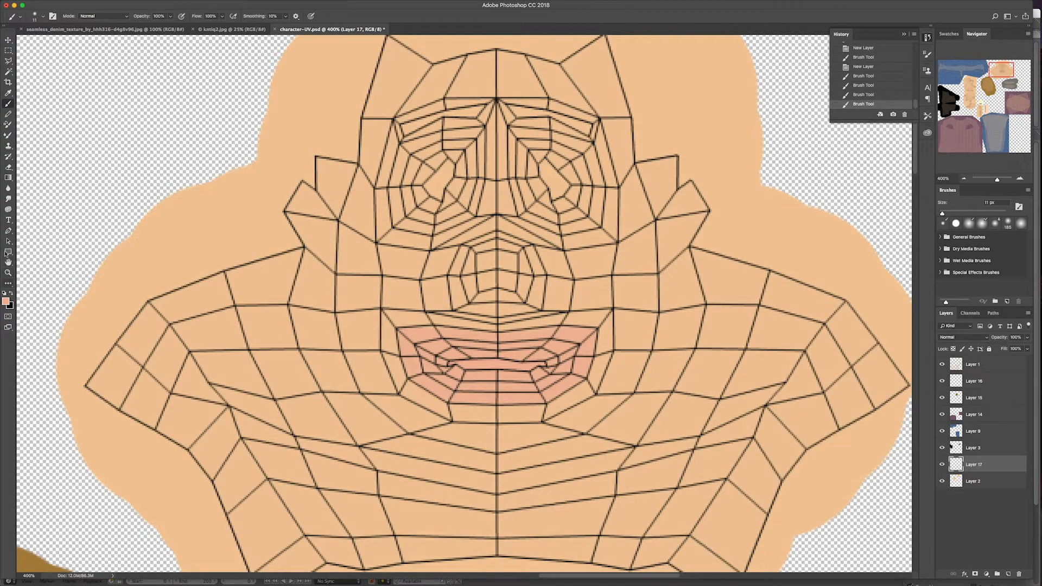
- Sample the face's skin tone and set the foreground colour to a more saturated orange version of it
click(8, 93)
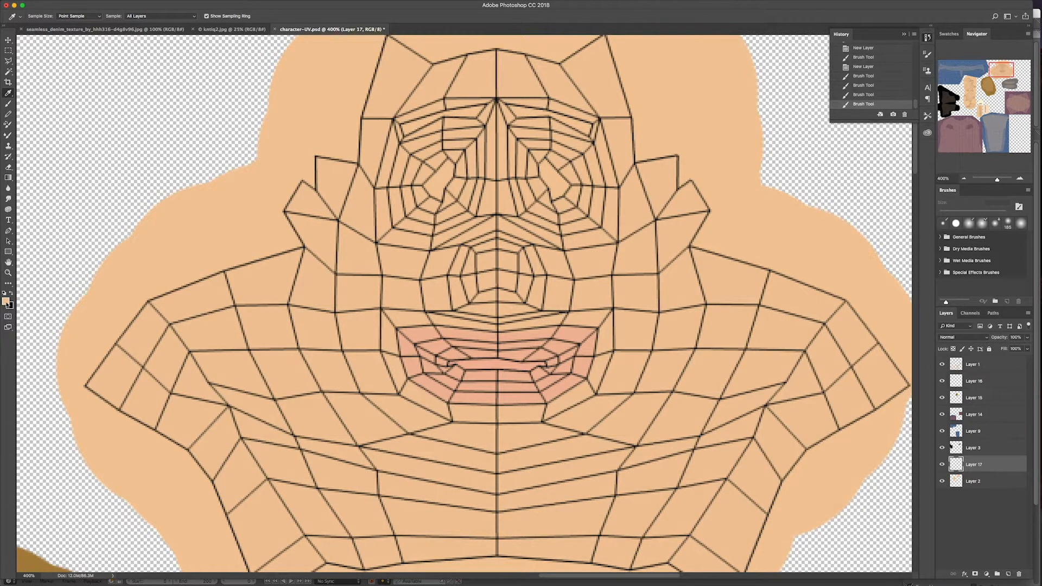
click(6, 302)
click(670, 248)
click(672, 248)
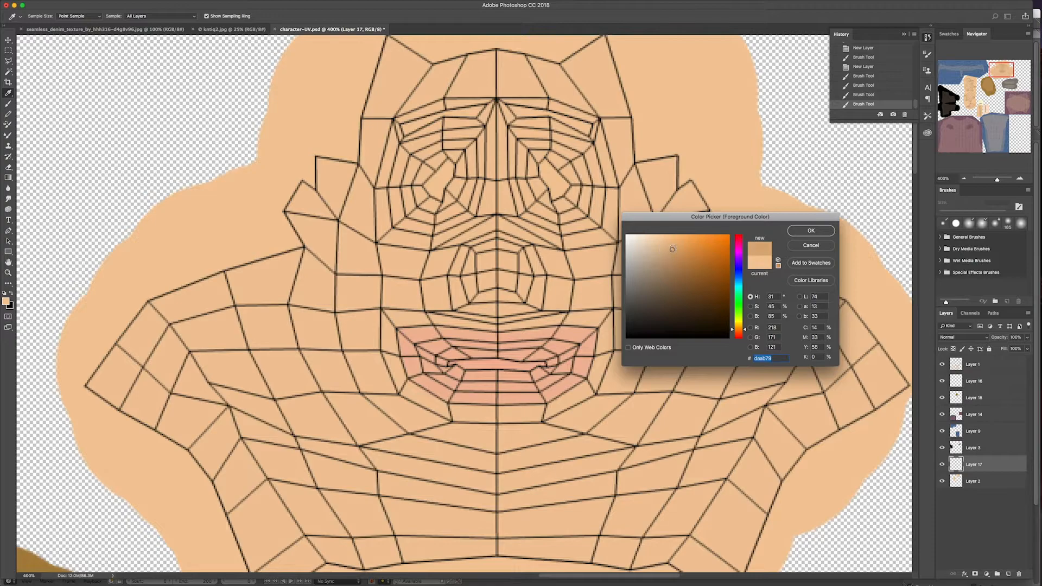
click(680, 239)
click(795, 231)
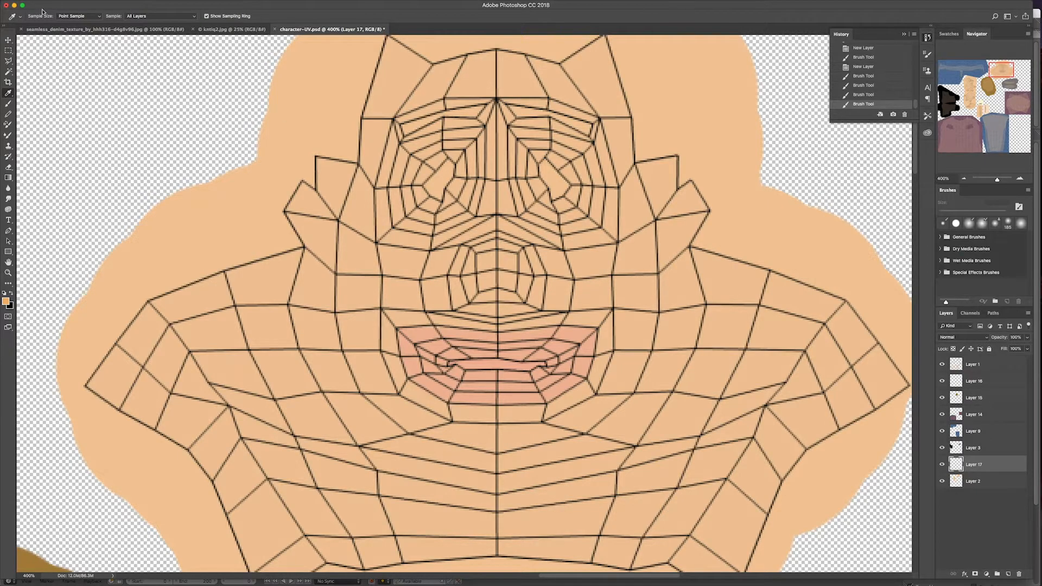
- Set the brush to 30% opacity and a size of 91 px
click(9, 105)
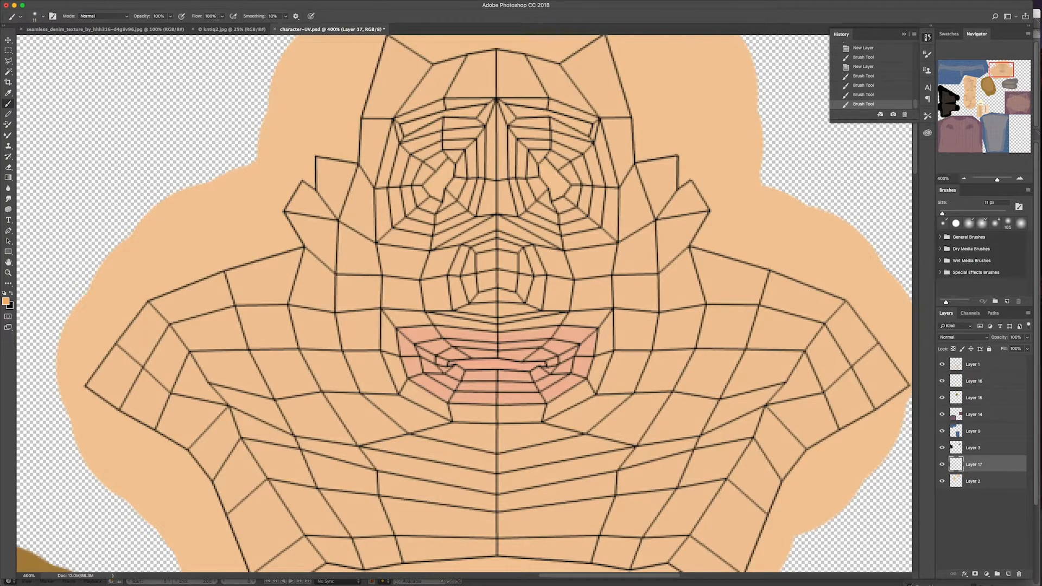
click(171, 18)
drag(171, 27, 144, 31)
click(35, 18)
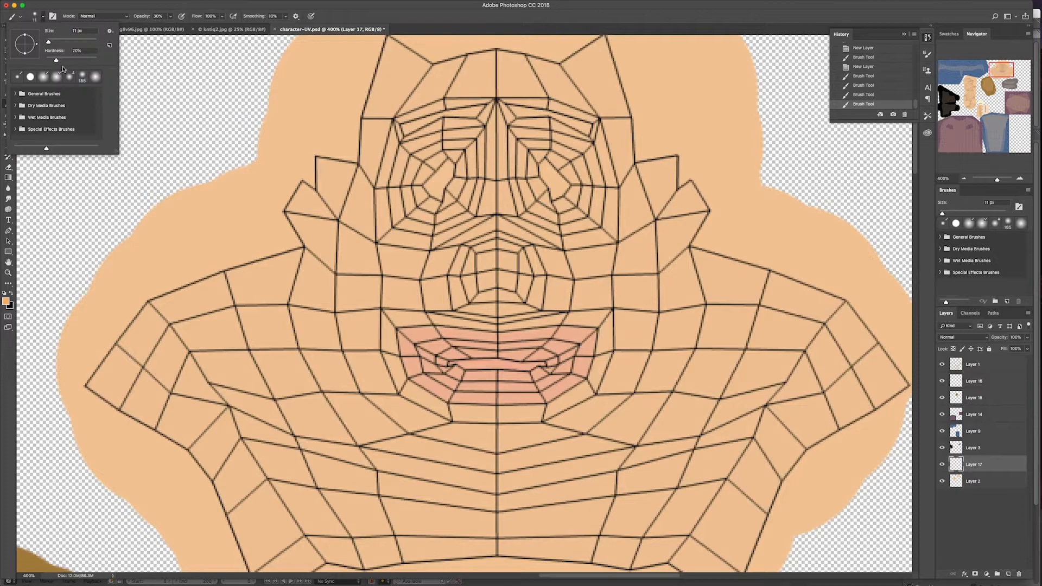
drag(60, 42, 69, 41)
- Brush soft orange shading around the eyes and nose, comparing the face with and without the last stroke
mouse_move(559, 175)
mouse_down()
mouse_move(580, 197)
mouse_move(553, 159)
mouse_move(585, 211)
mouse_move(564, 177)
mouse_up()
mouse_move(505, 144)
mouse_down()
mouse_move(462, 162)
mouse_move(425, 204)
mouse_move(455, 150)
mouse_move(417, 202)
mouse_up()
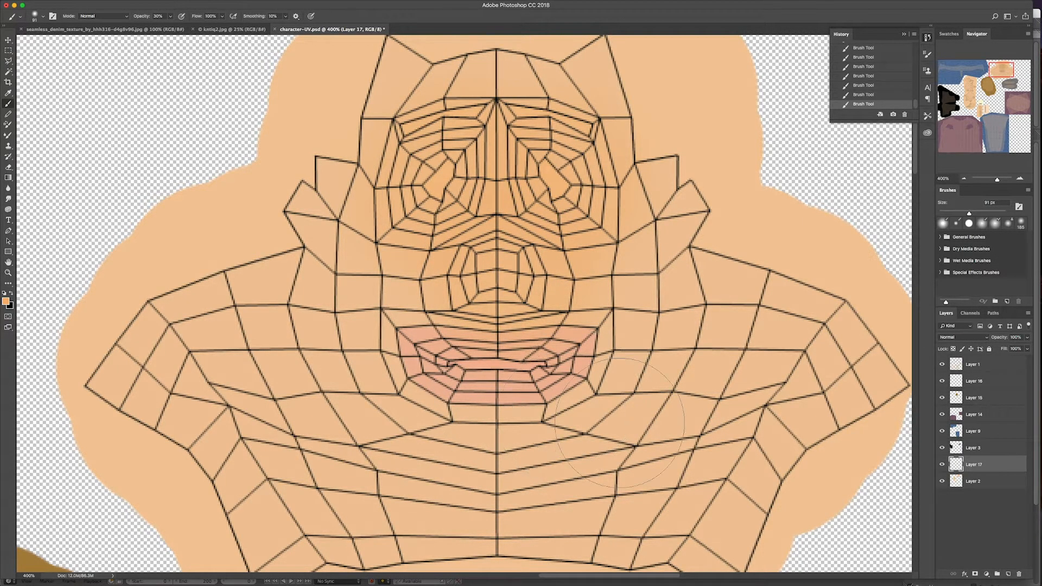
click(874, 96)
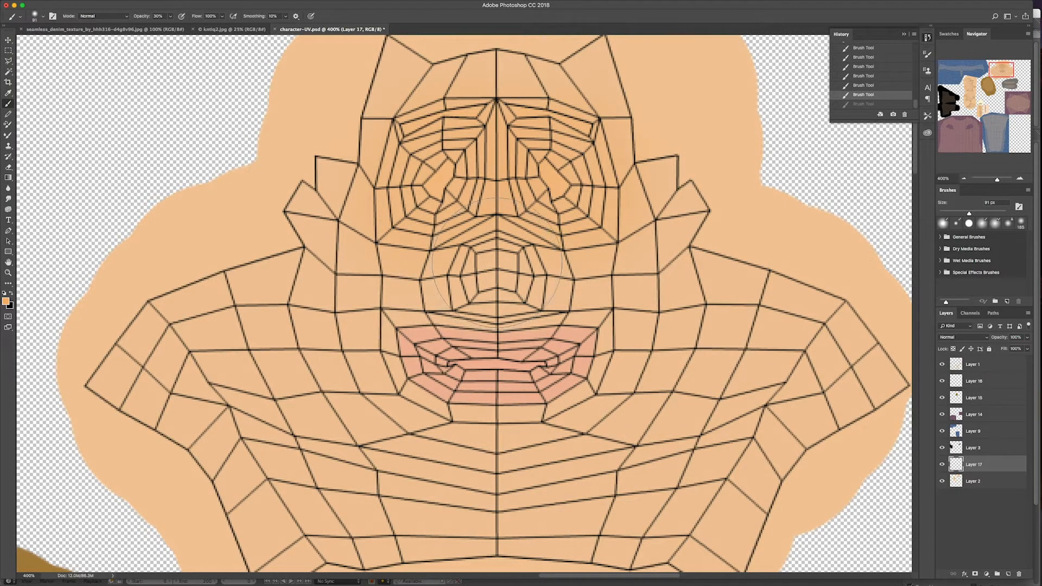
key(ctrl+shift+z)
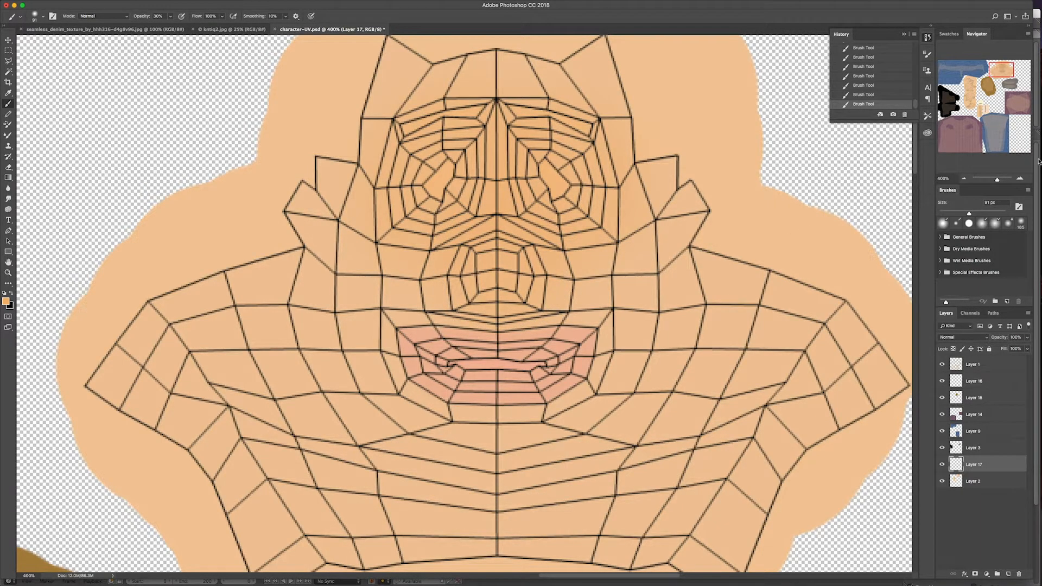
- Check the face shading with the wireframe hidden, restore the wireframe and review the whole UV layout
click(942, 365)
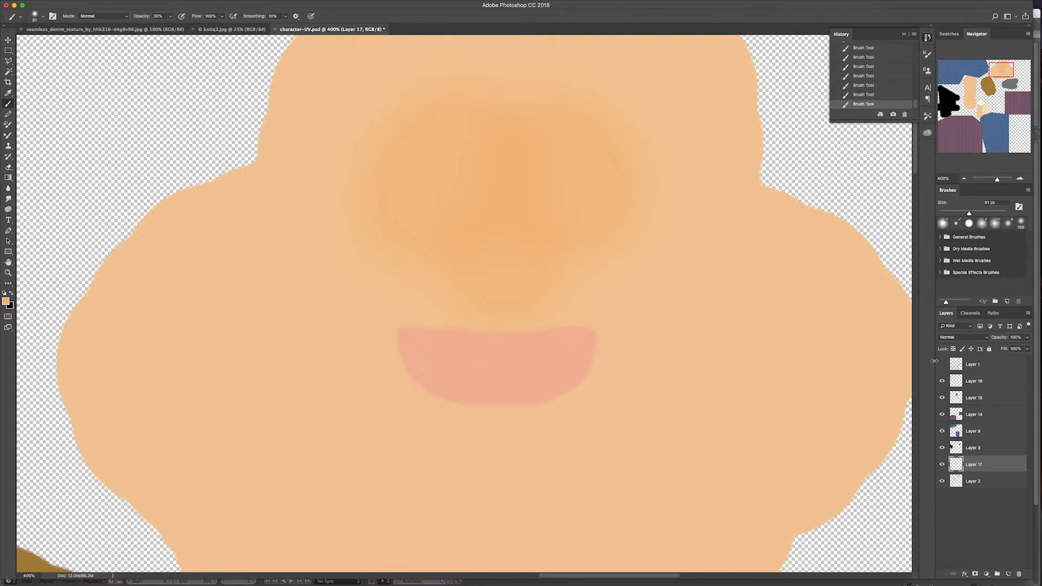
click(934, 361)
click(943, 365)
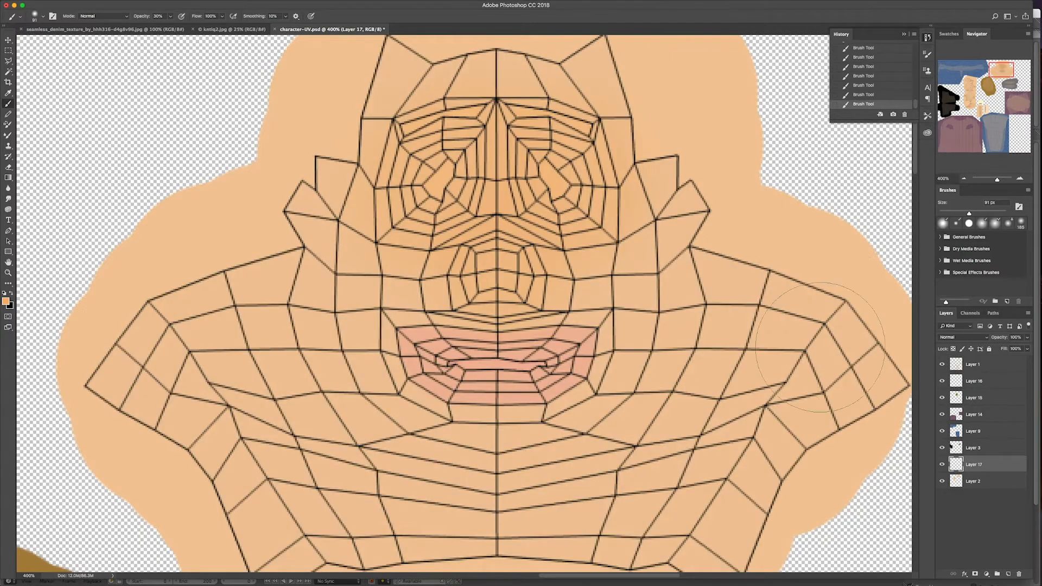
click(965, 180)
click(965, 179)
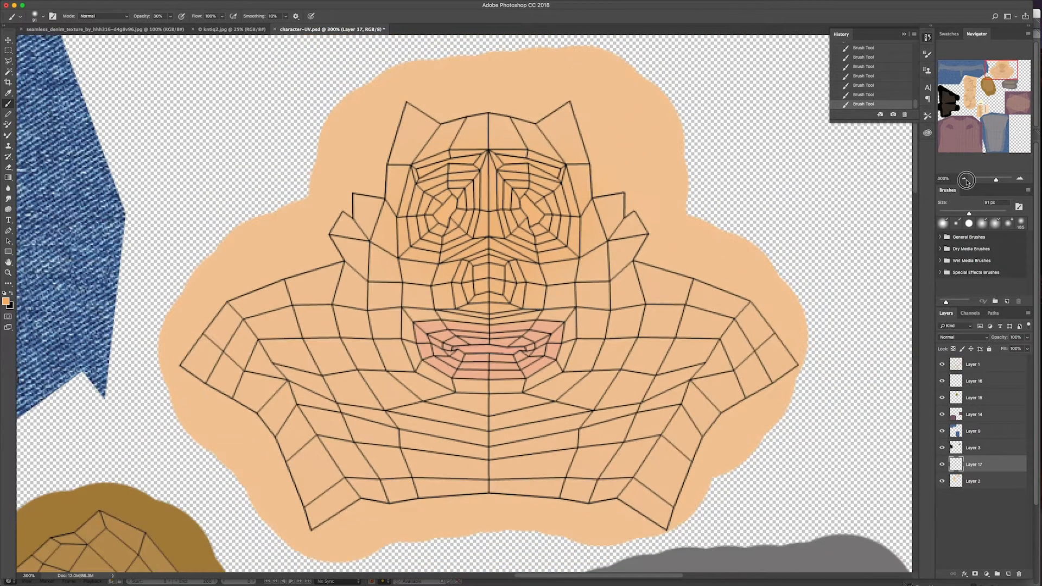
click(965, 179)
click(965, 179)
click(965, 180)
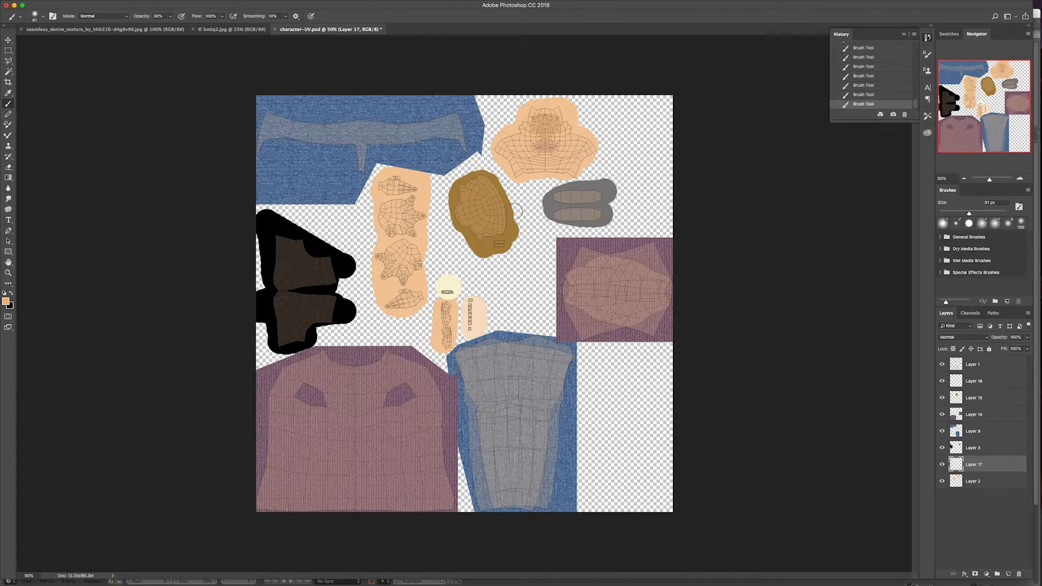
- Sample the face's skin tone, shift its hue slightly towards pink as the foreground colour, and set the brush opacity to 52%
click(1022, 180)
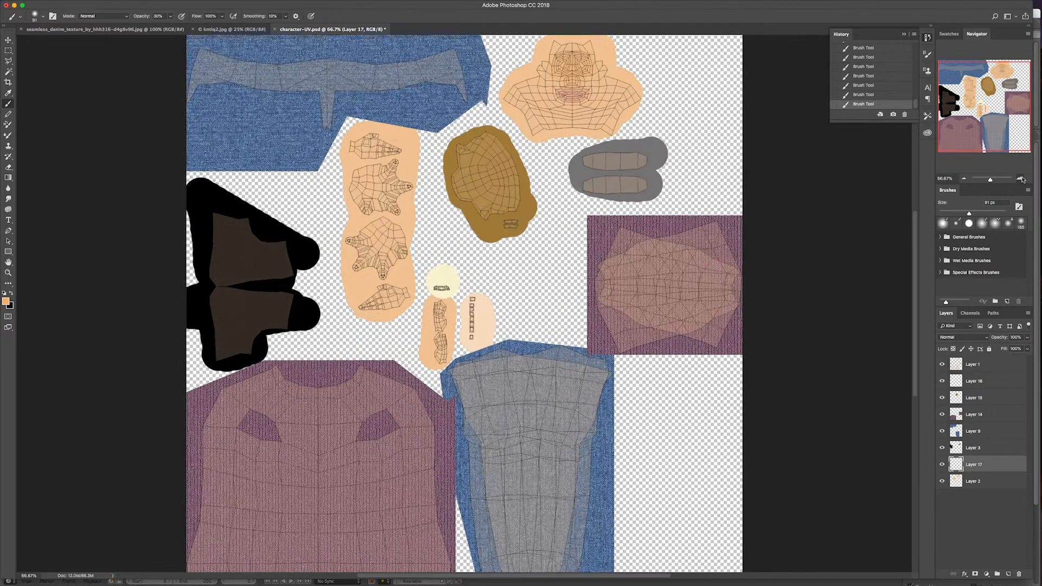
click(1021, 180)
click(1022, 180)
drag(987, 103, 997, 71)
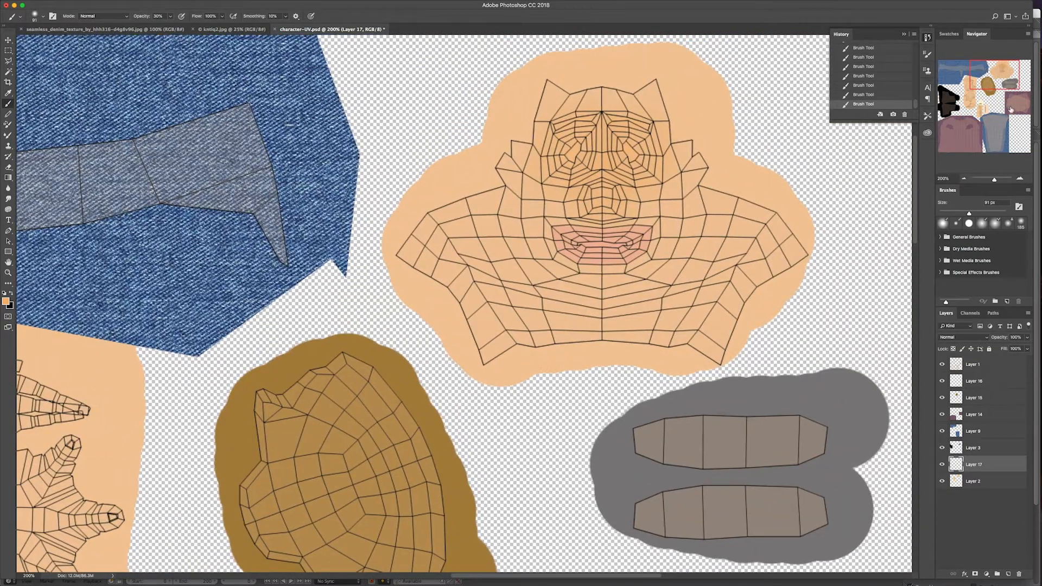
click(1021, 177)
drag(996, 71, 1003, 69)
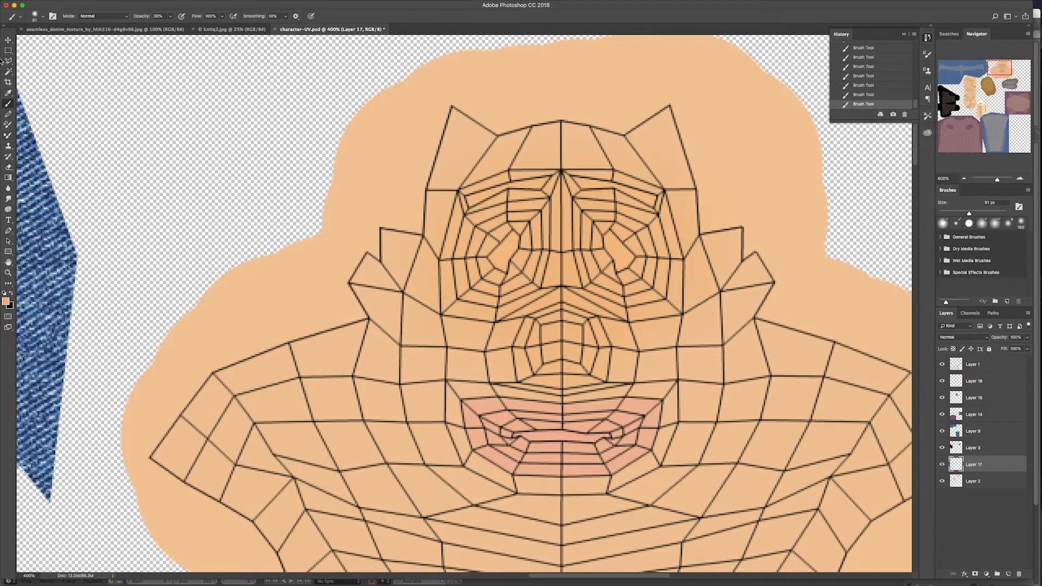
click(9, 93)
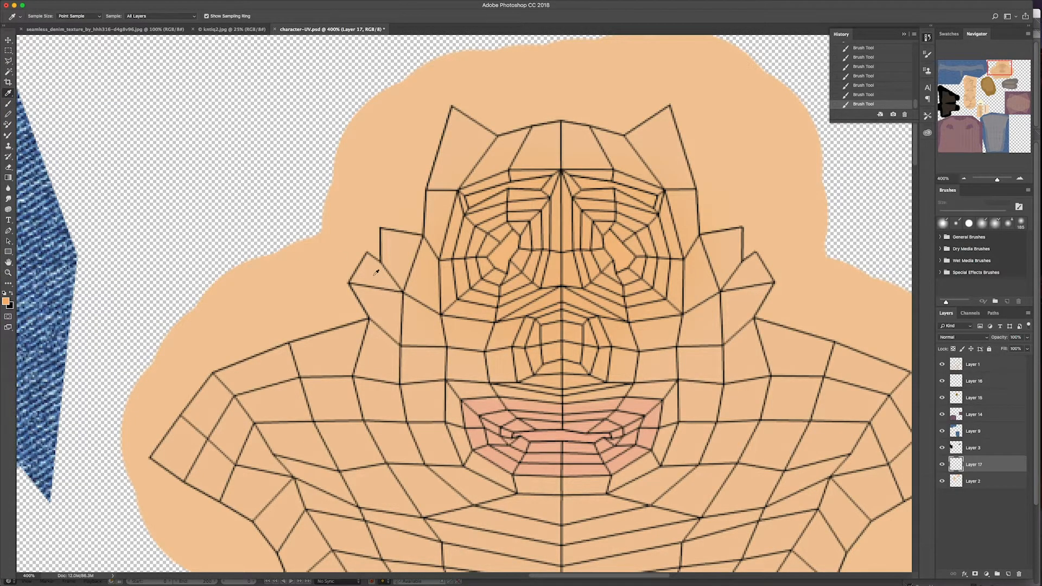
click(6, 301)
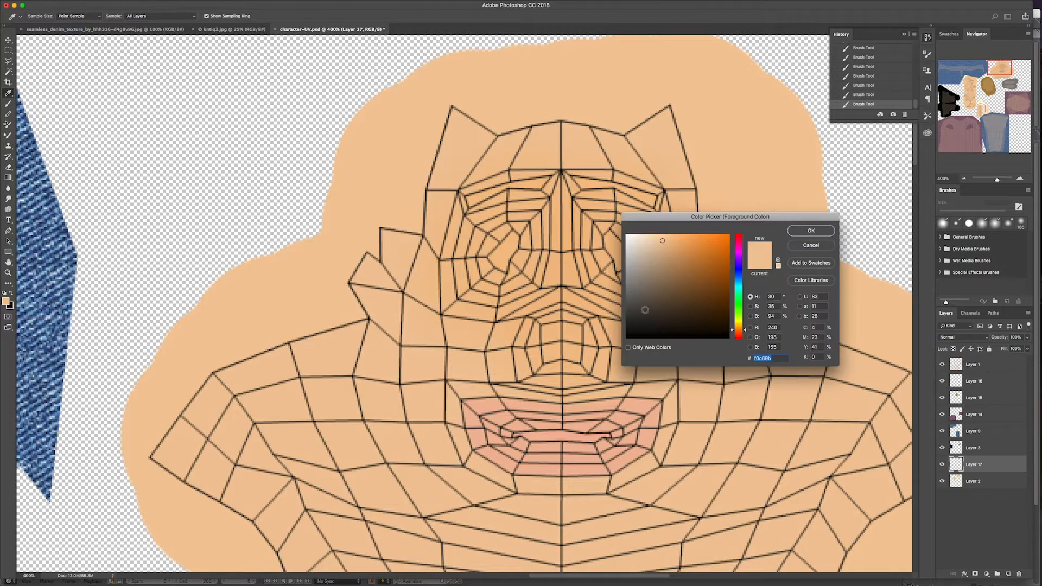
click(745, 331)
drag(745, 332, 745, 332)
click(811, 231)
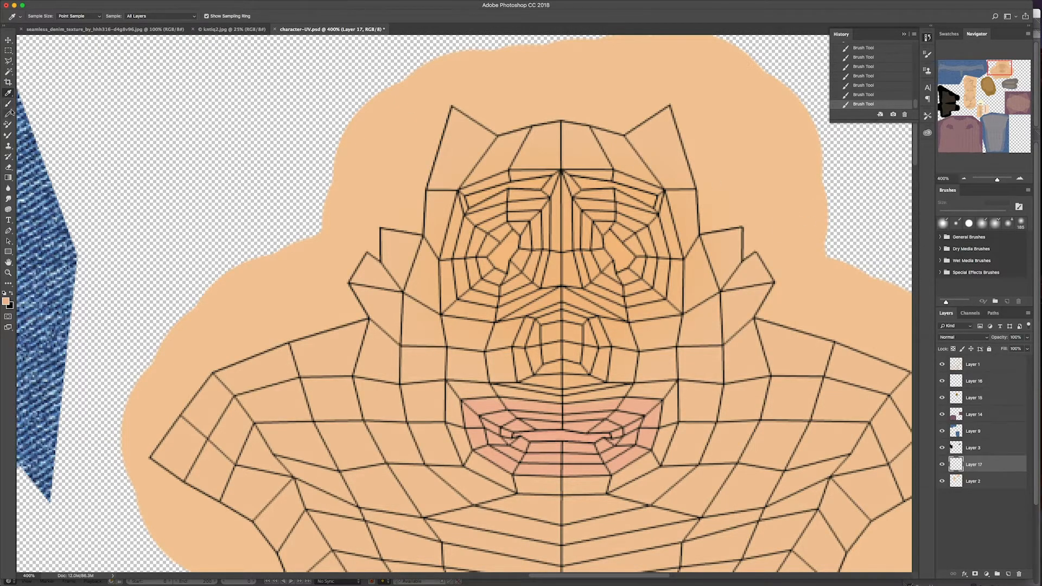
click(8, 105)
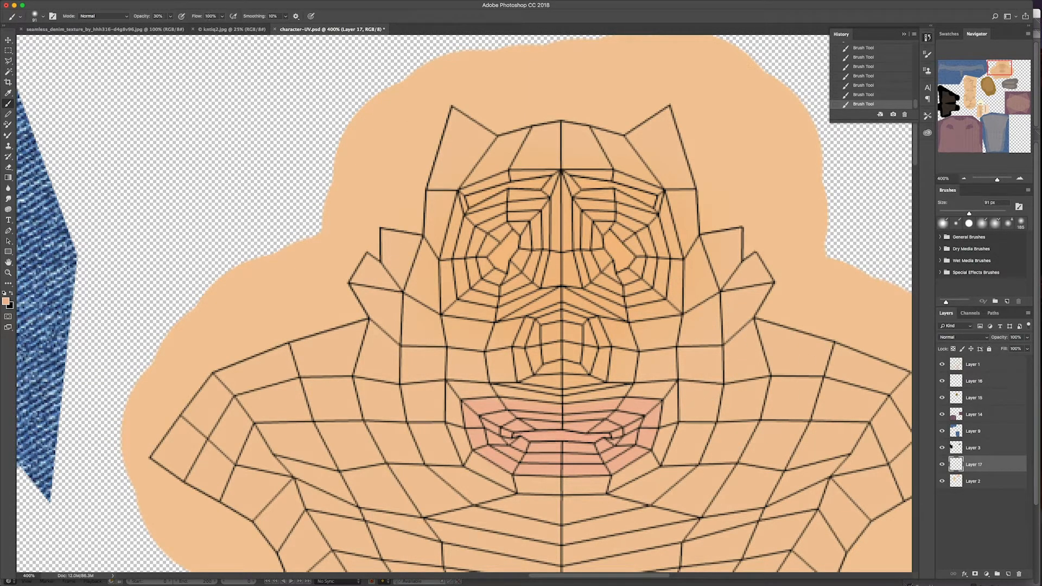
drag(171, 18, 179, 27)
- Hide the UV wireframe layer, Layer 1, and save the character-UV Photoshop document
click(965, 178)
click(965, 178)
click(964, 179)
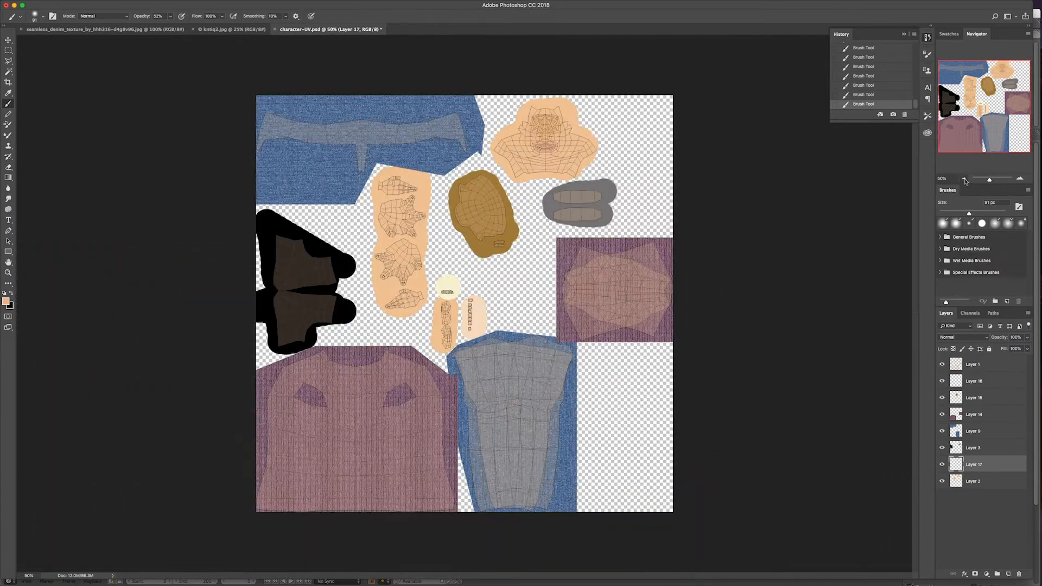
click(942, 365)
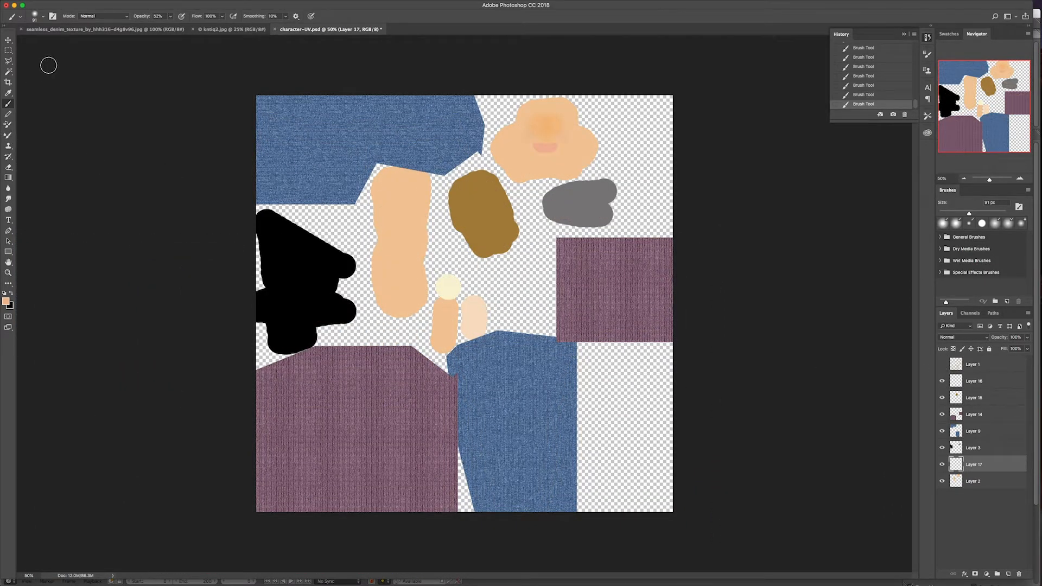
click(70, 4)
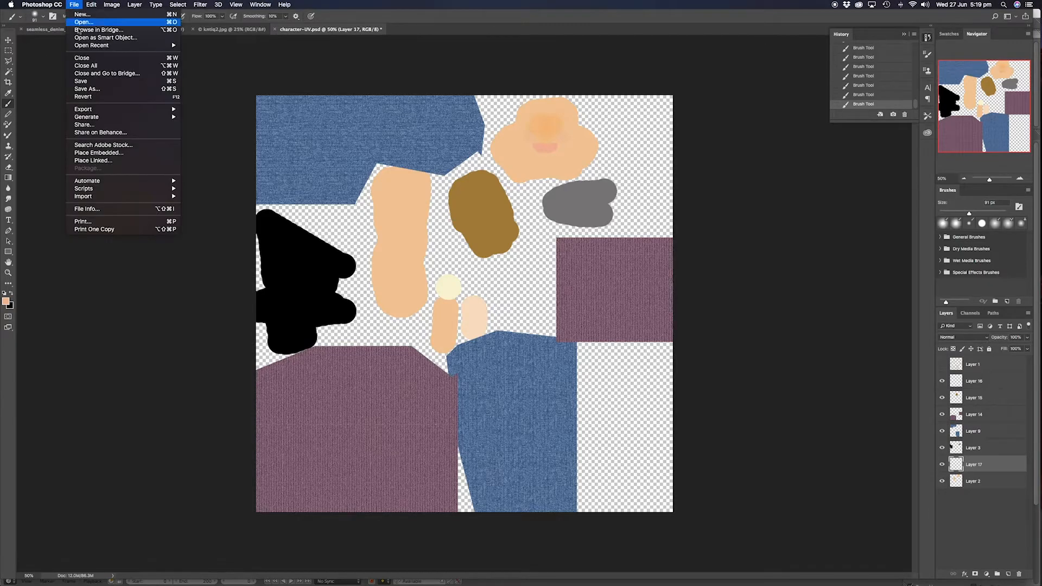
click(84, 77)
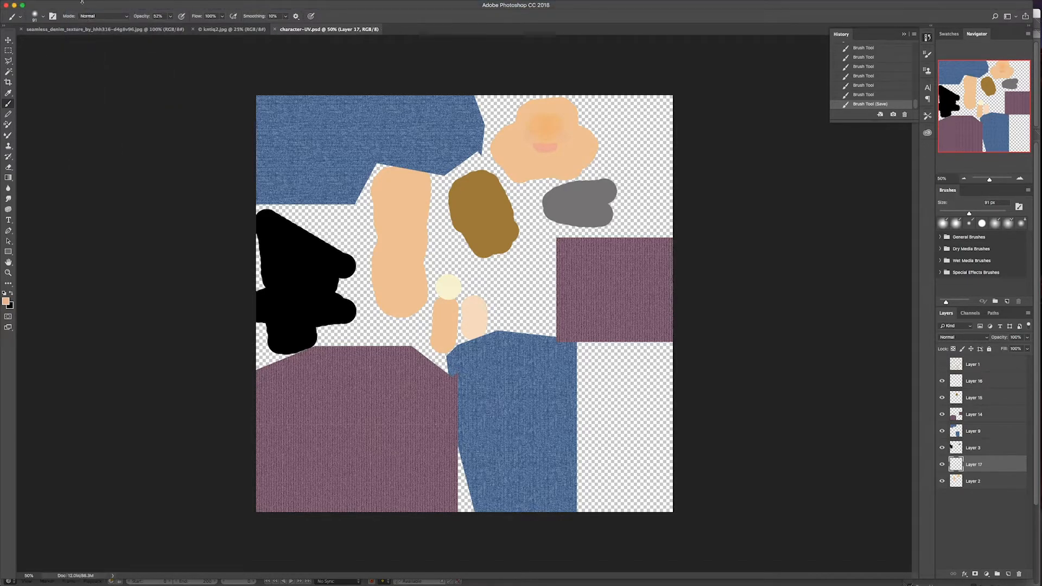
- Export the texture with Save for Web as the maximum-quality JPEG character-UV.jpg on the Desktop, replacing the existing file
click(74, 4)
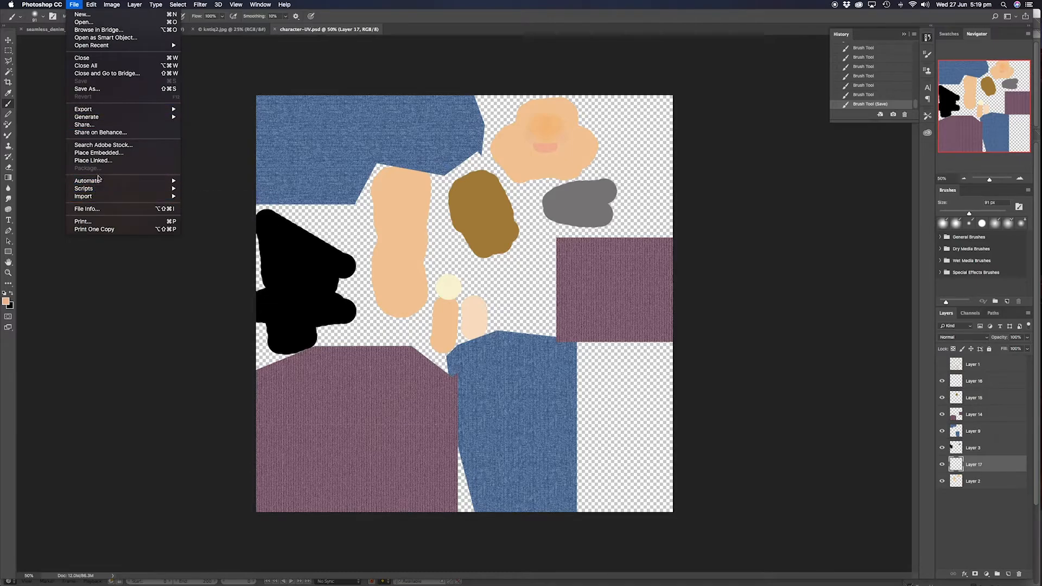
mouse_move(103, 111)
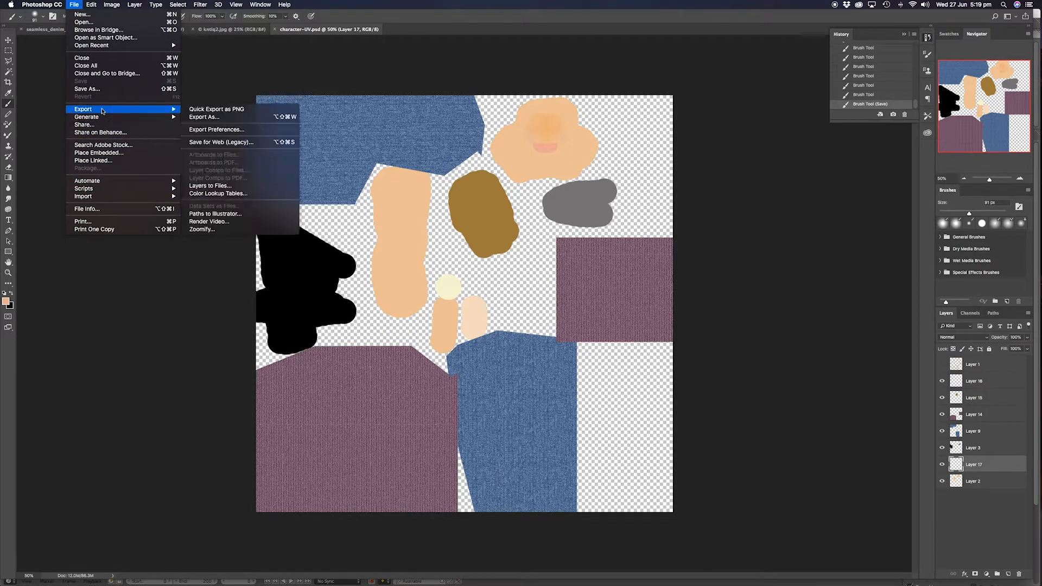
click(223, 143)
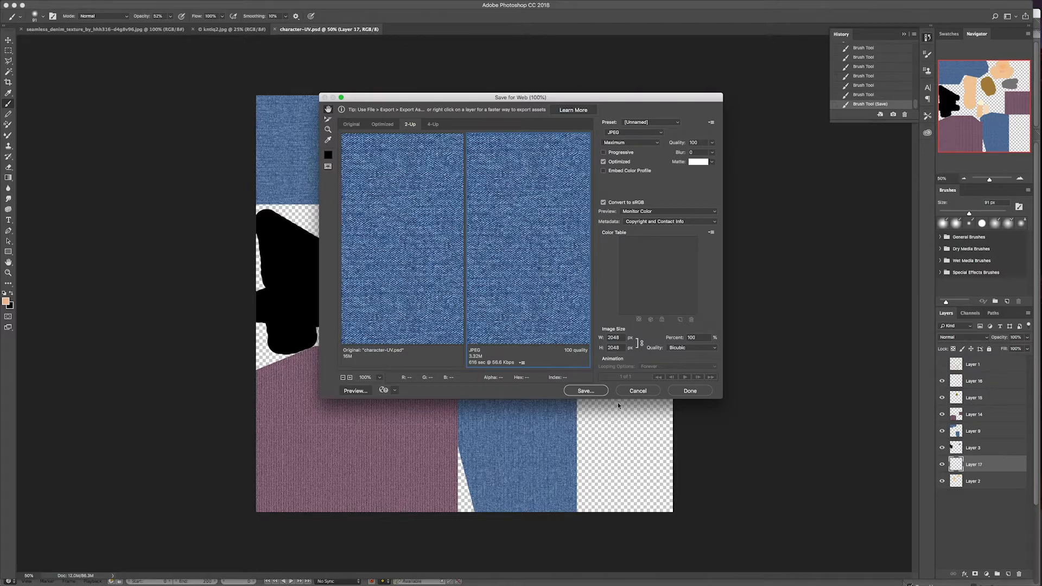
click(601, 392)
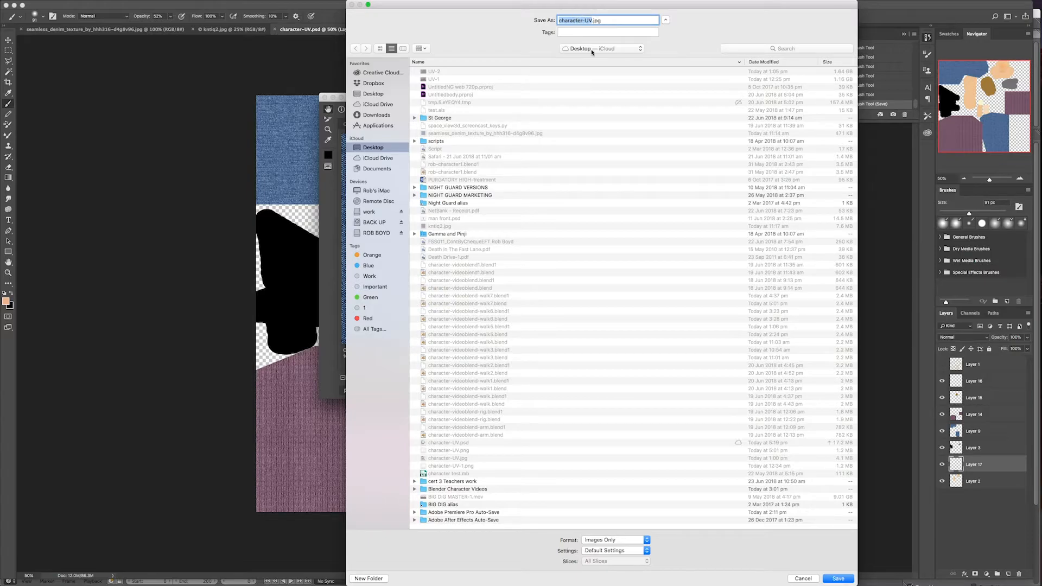
click(845, 579)
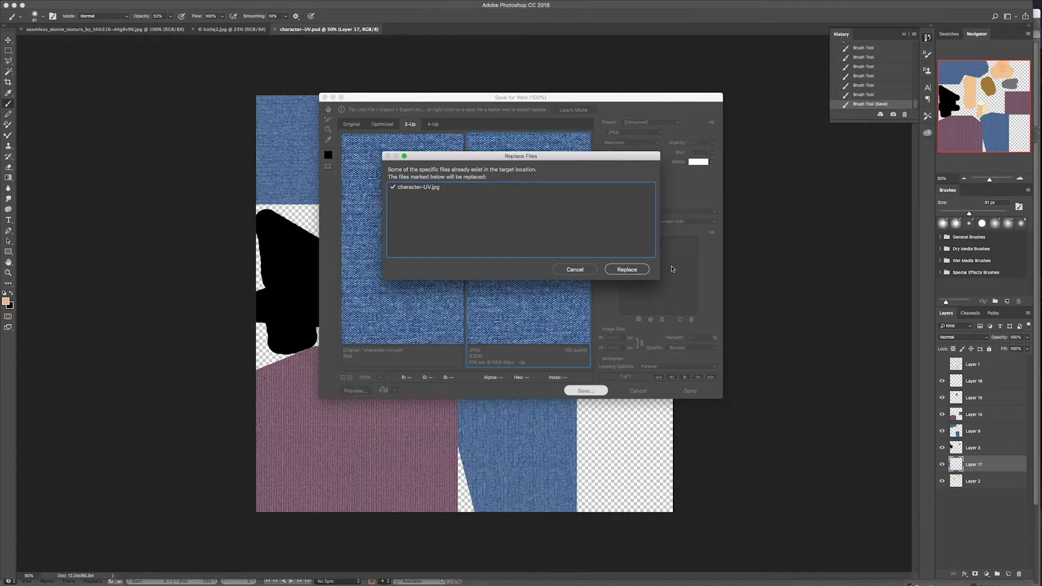
click(637, 269)
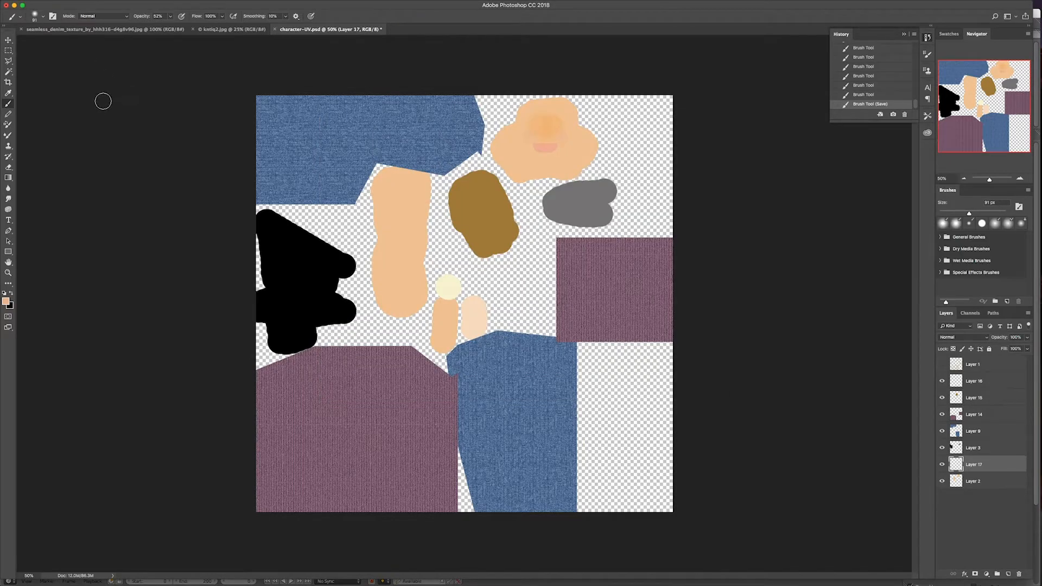
- Switch to Blender, set the skin material's texture type to Image or Movie, and load character-UV.jpg from the Desktop
click(15, 7)
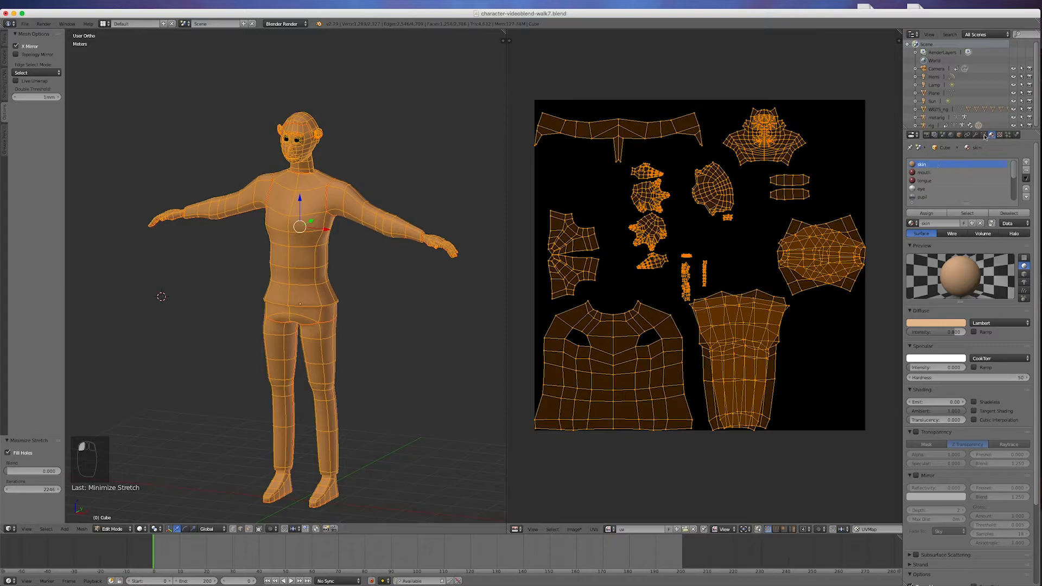
click(1000, 135)
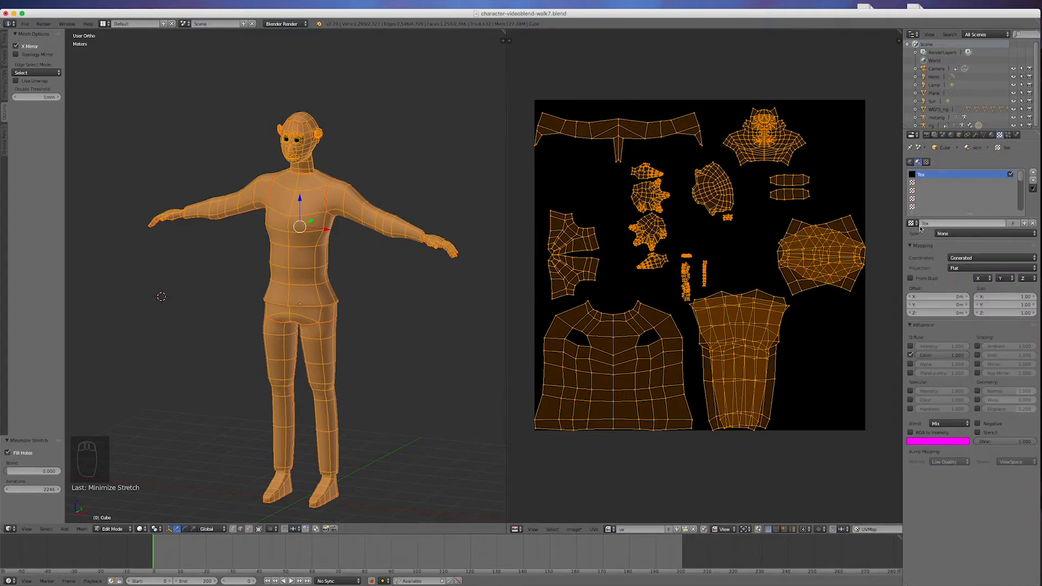
click(957, 232)
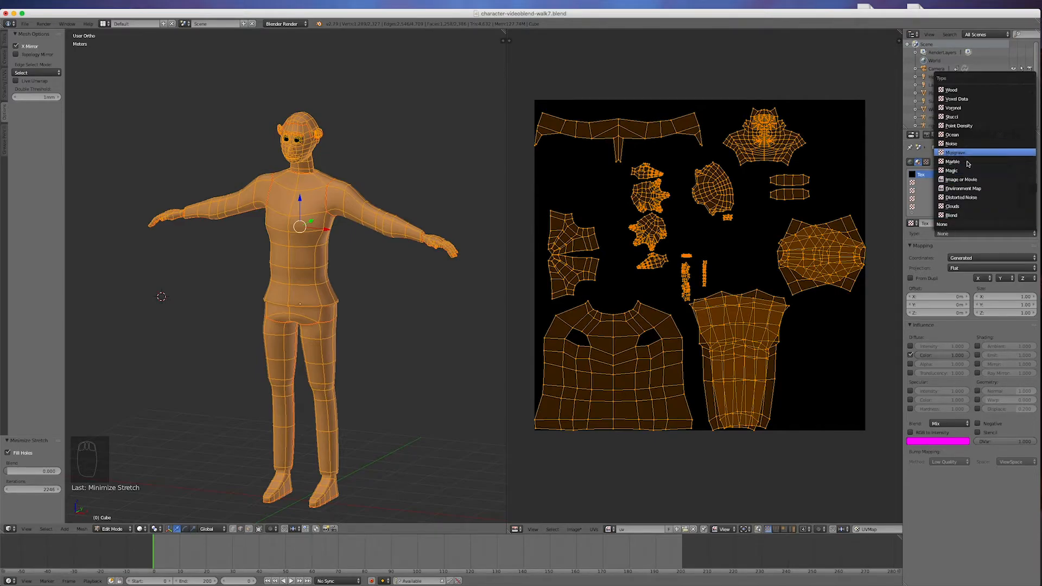
click(972, 181)
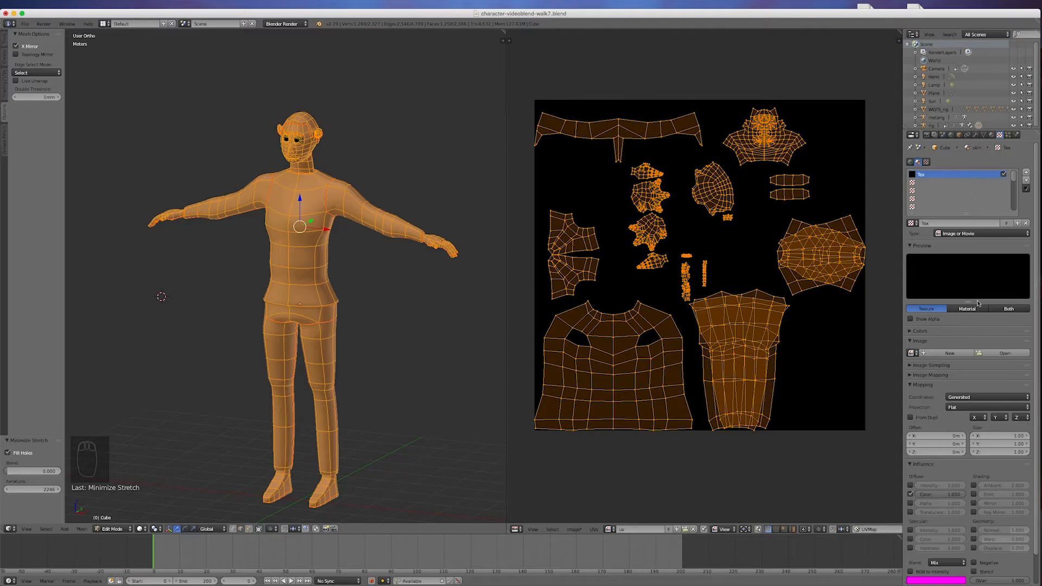
click(1016, 354)
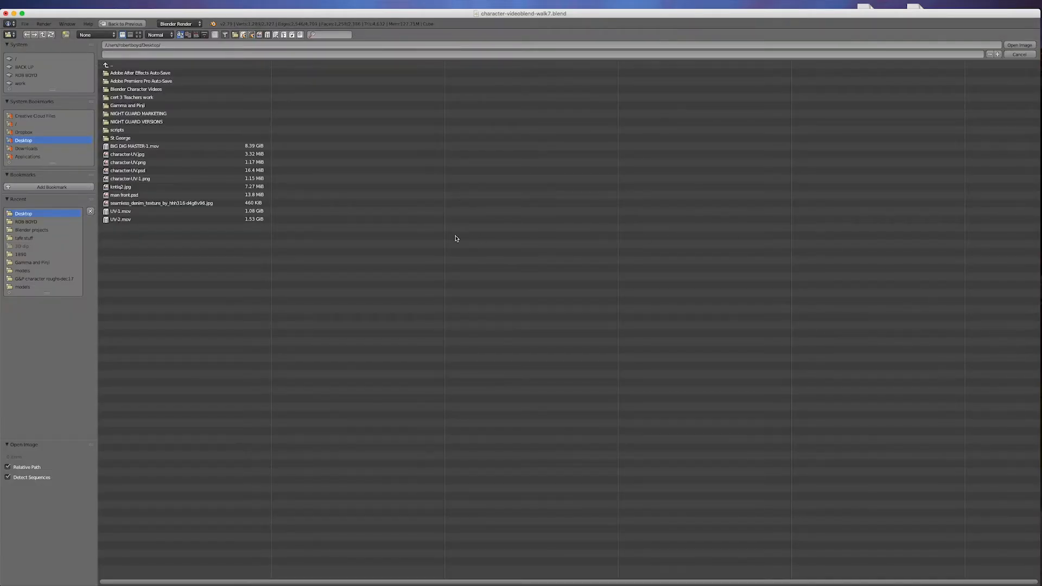
double_click(116, 156)
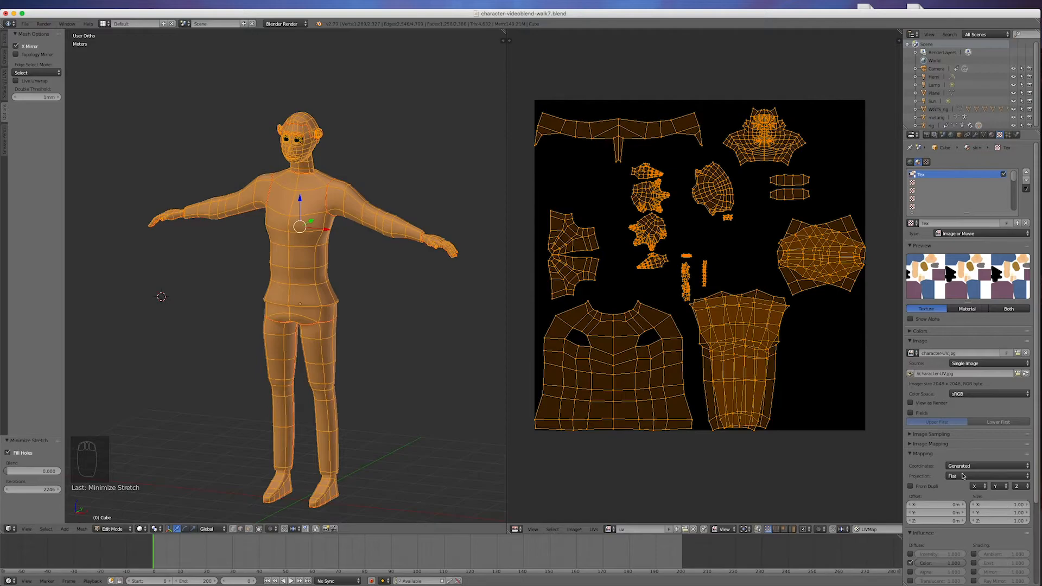
- Set the texture's mapping coordinates to UV using the UVMap layer
click(910, 455)
click(910, 455)
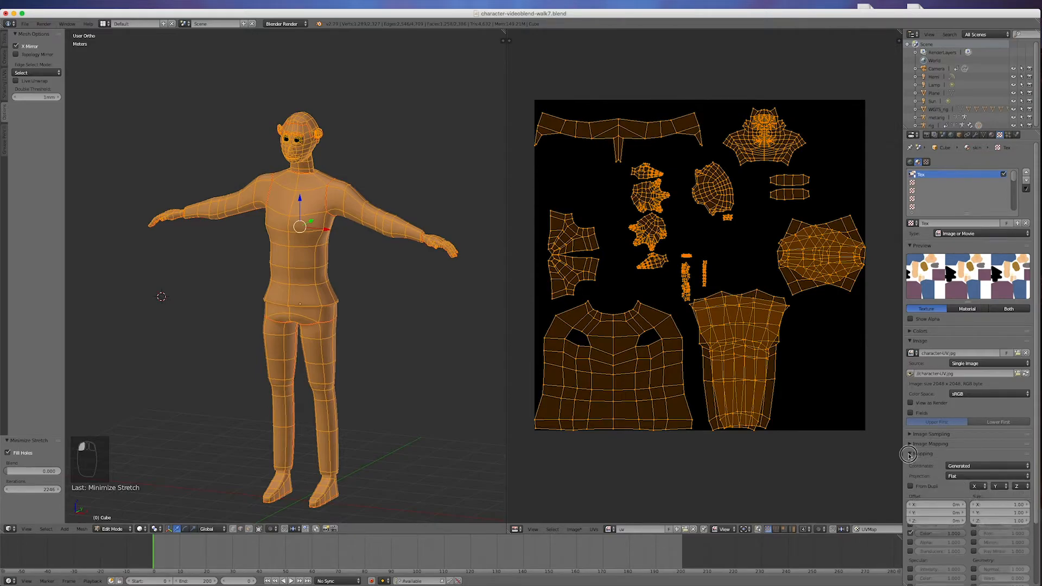
click(968, 467)
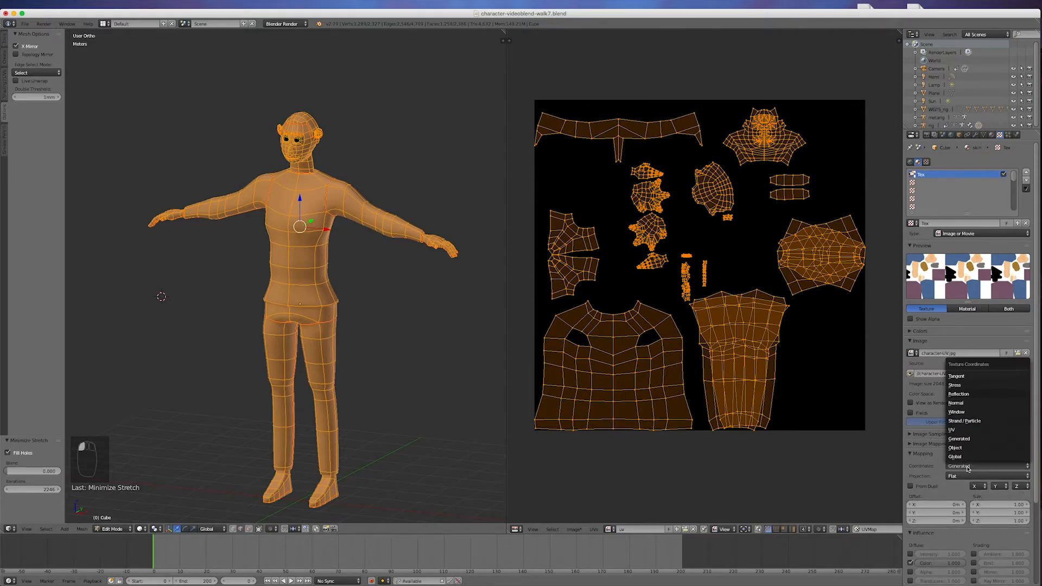
click(958, 429)
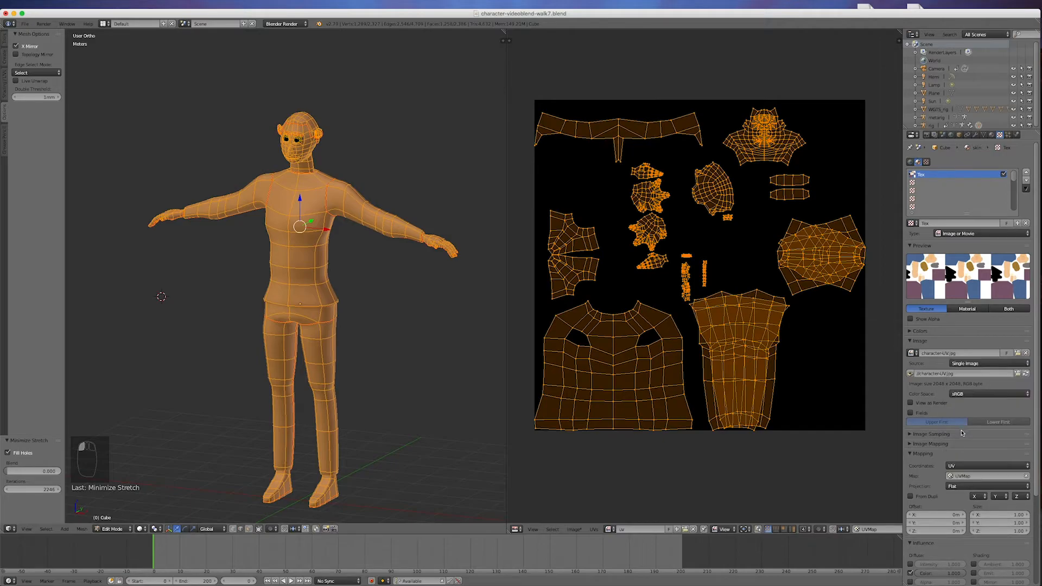
click(962, 476)
click(960, 488)
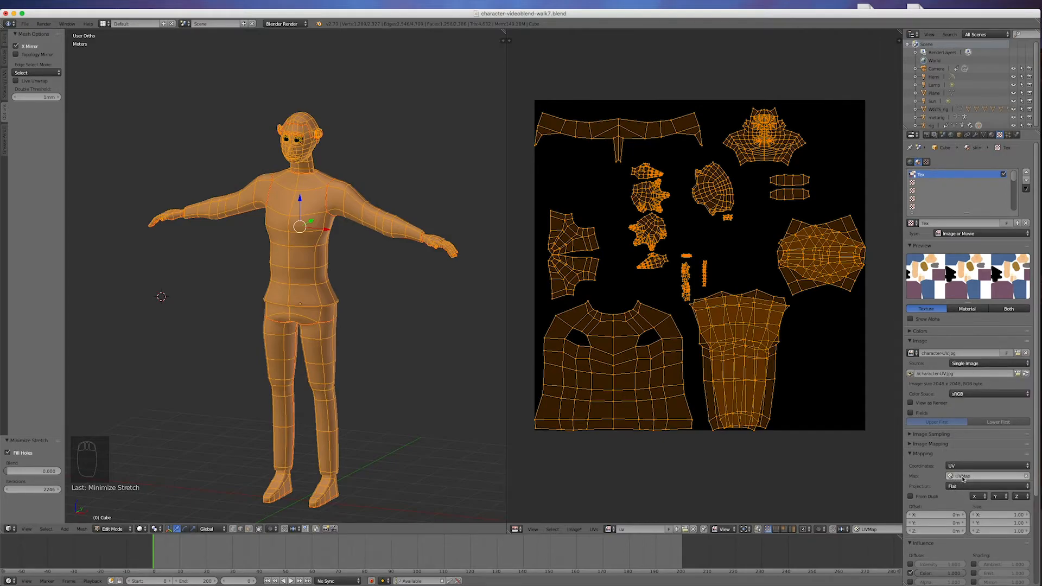
click(963, 478)
click(956, 486)
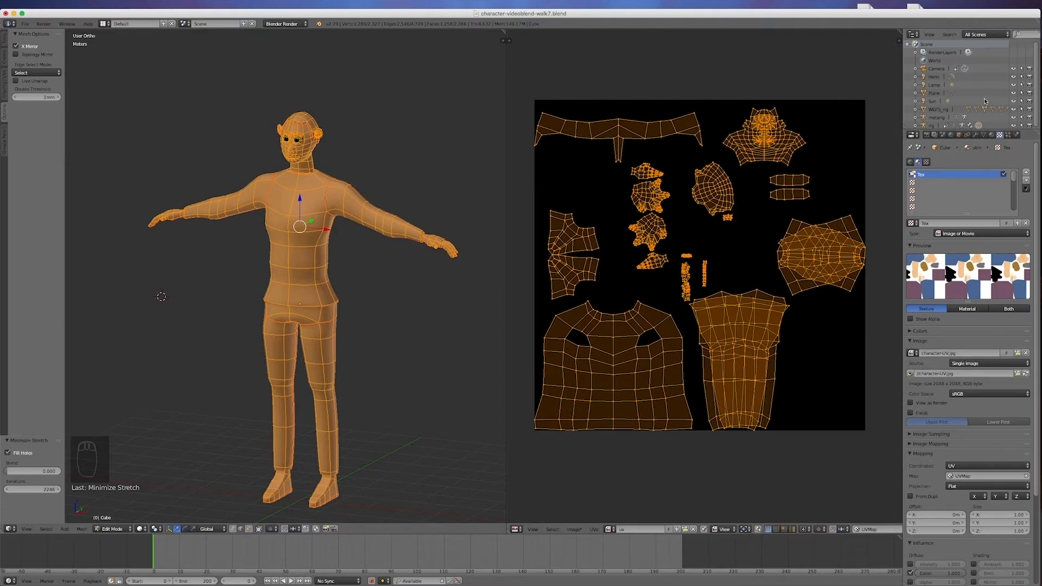
- Return the character to Object Mode, switch the viewport to Rendered shading, and inspect the textured face, jumper and jeans
click(991, 135)
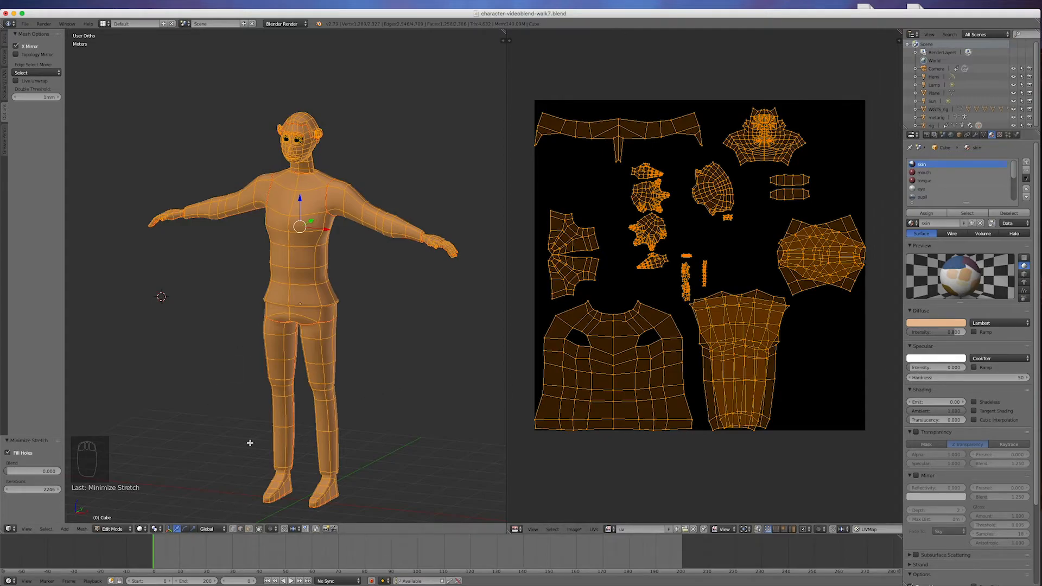
key(Tab)
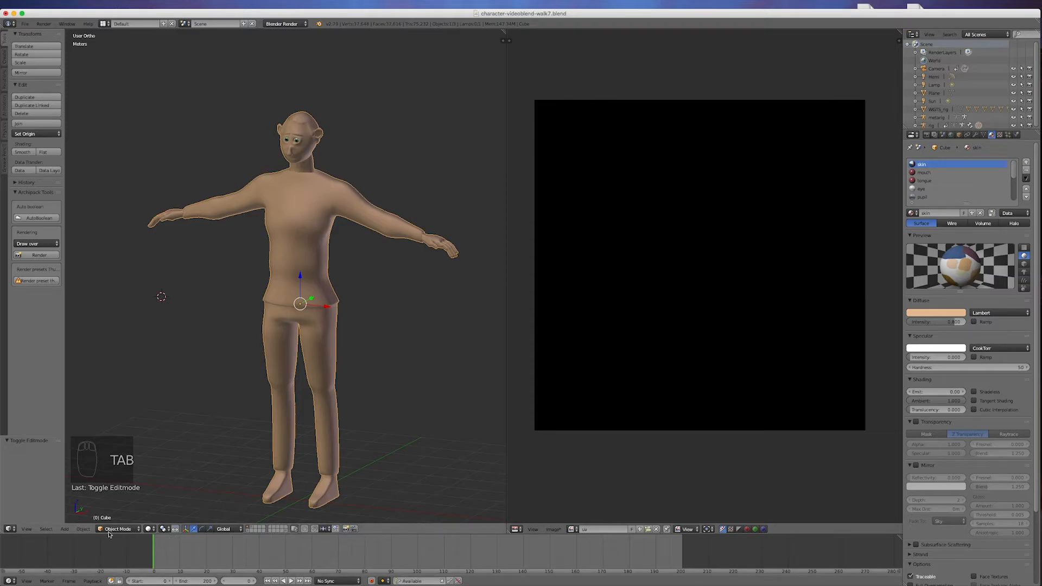
click(150, 531)
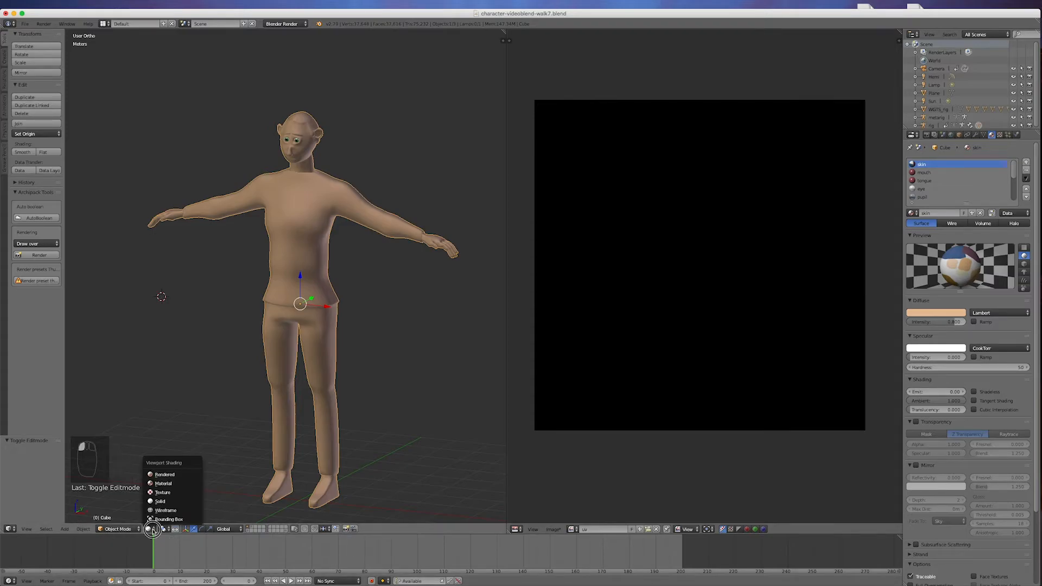
click(156, 474)
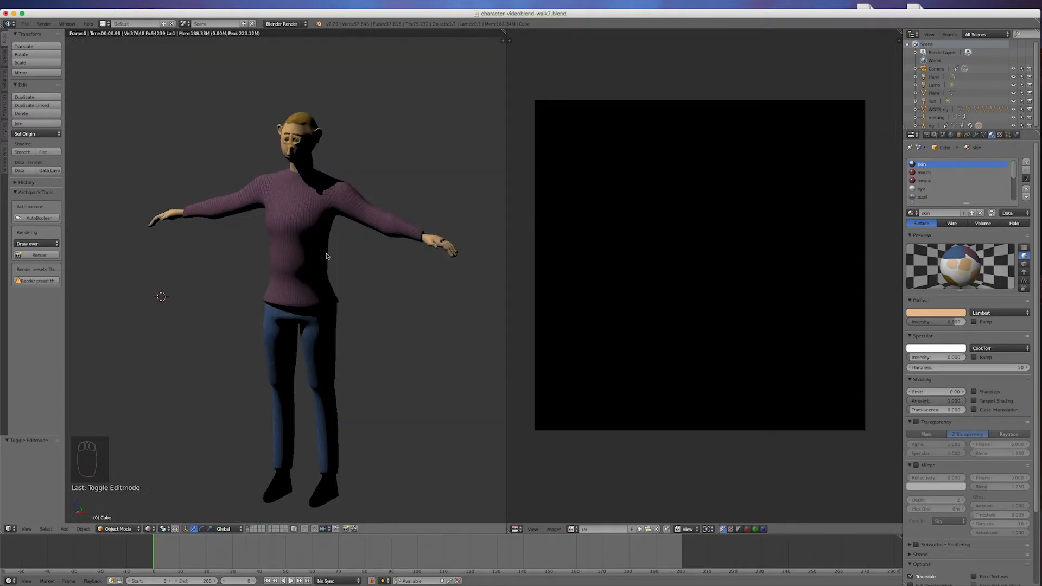
scroll(294, 142, up, 6)
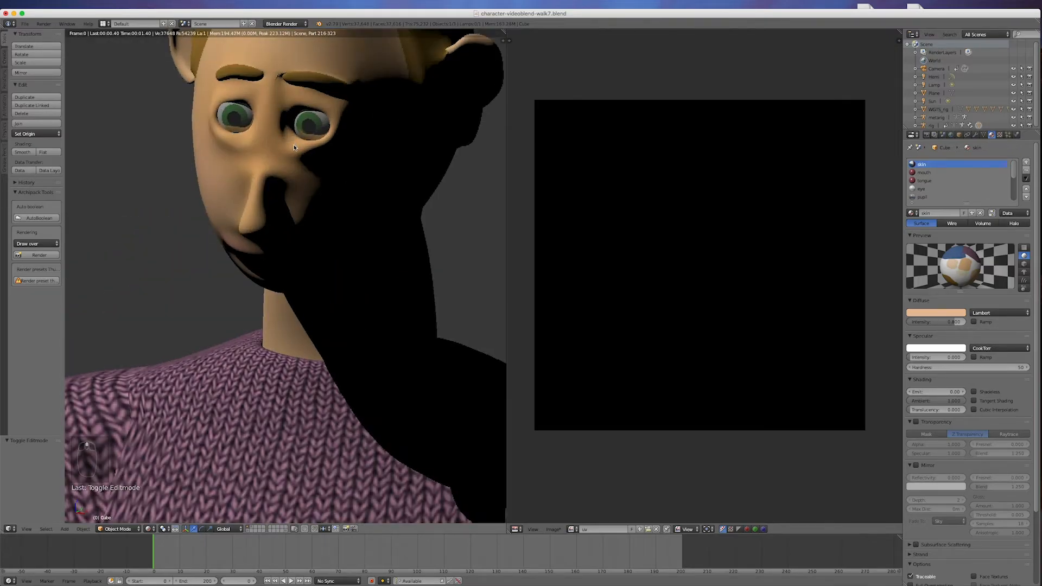
scroll(283, 156, down, 5)
scroll(282, 156, down, 5)
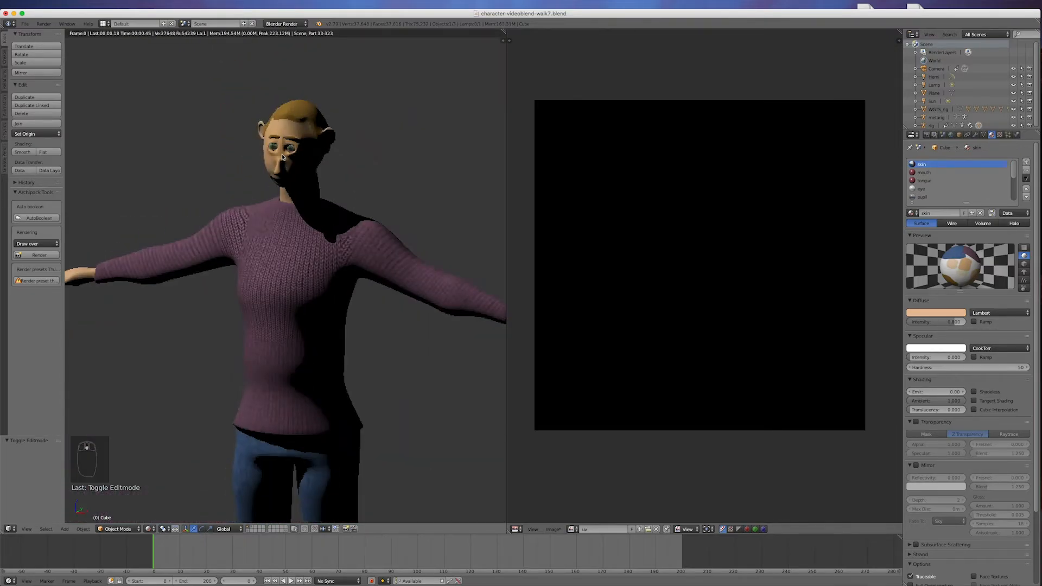
scroll(310, 339, up, 4)
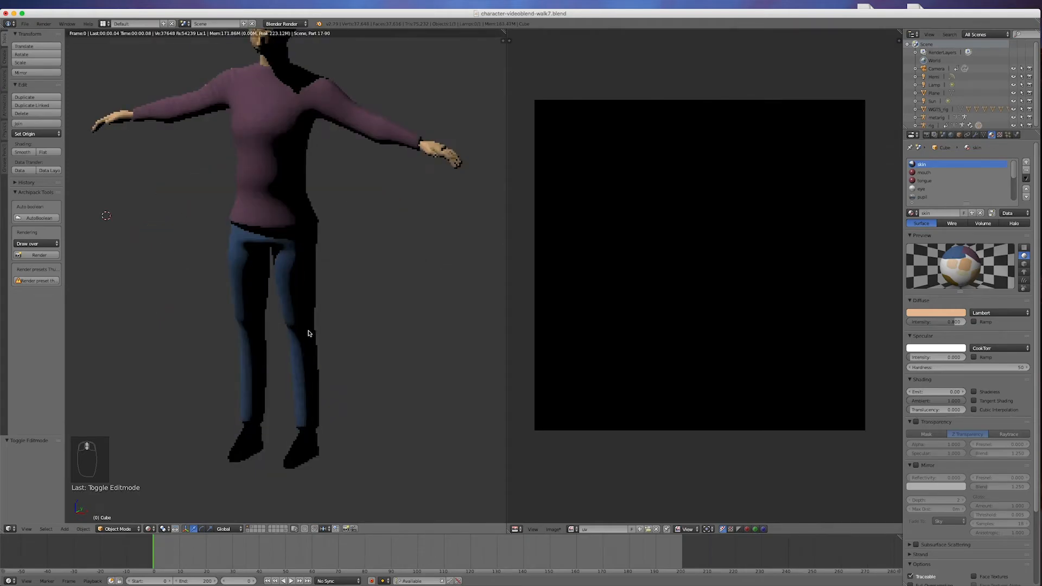
drag(327, 308, 396, 304)
drag(332, 320, 263, 331)
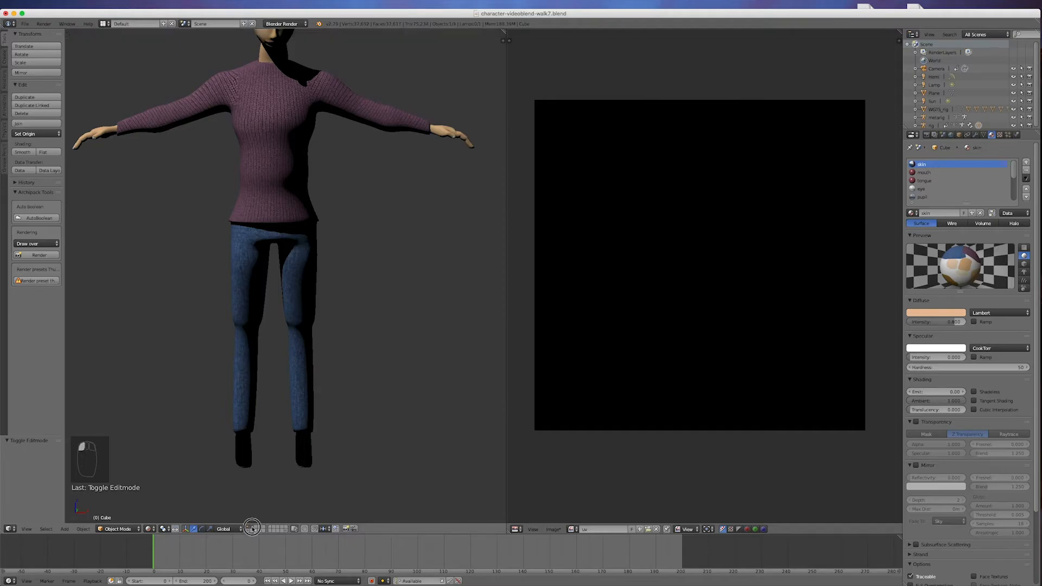
- Show the scene layers holding the floor and extra lights, and inspect the rendered character from several angles
shift+click(253, 530)
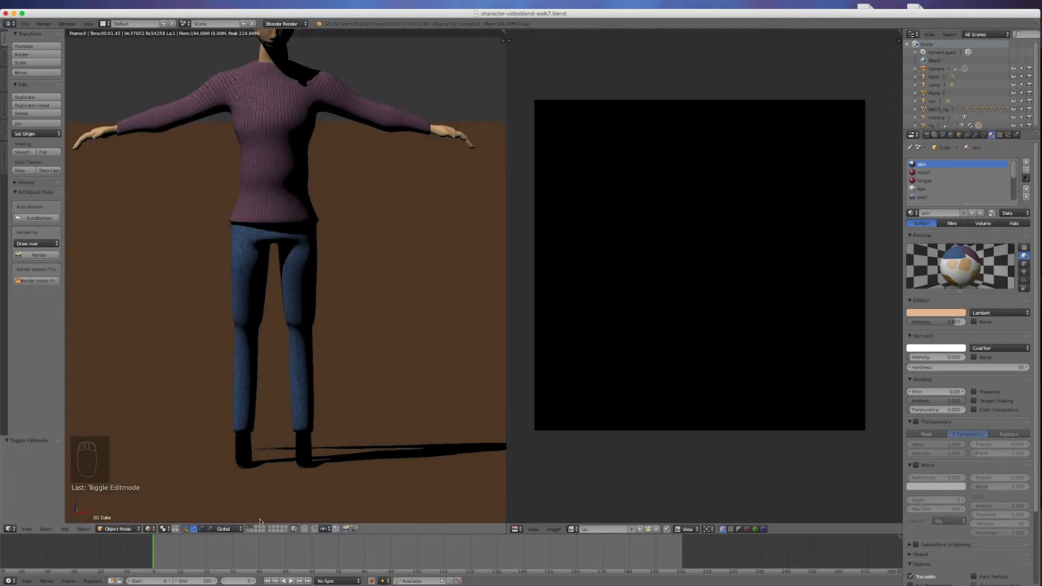
scroll(305, 300, down, 3)
scroll(403, 287, up, 1)
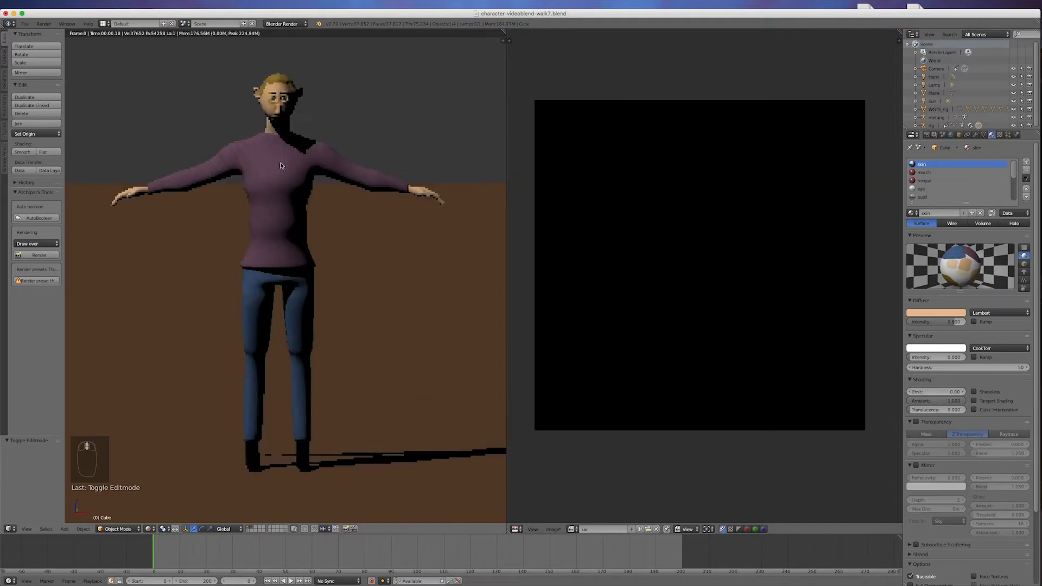
drag(403, 287, 295, 293)
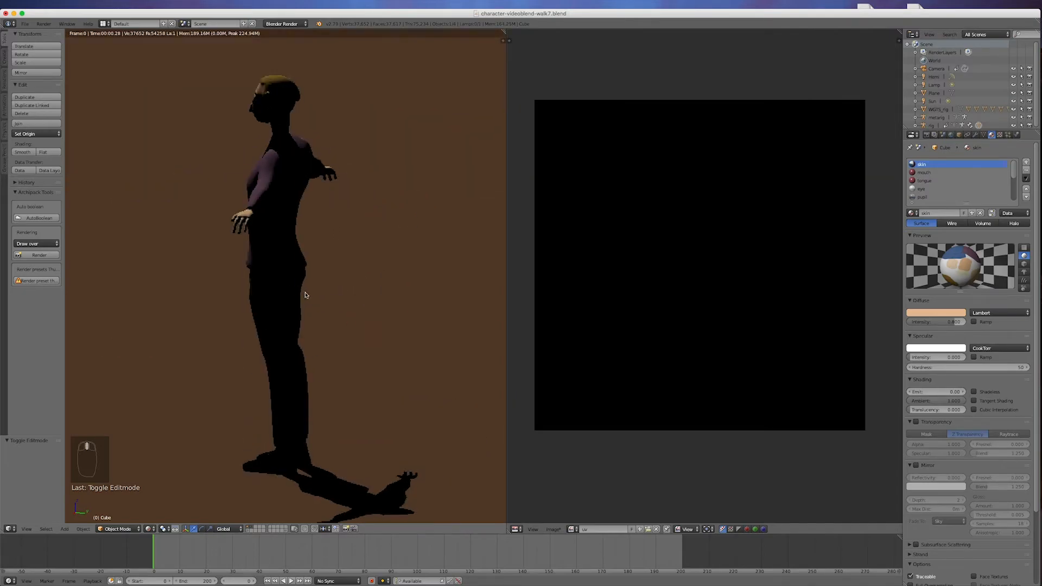
shift+click(248, 531)
drag(323, 330, 415, 330)
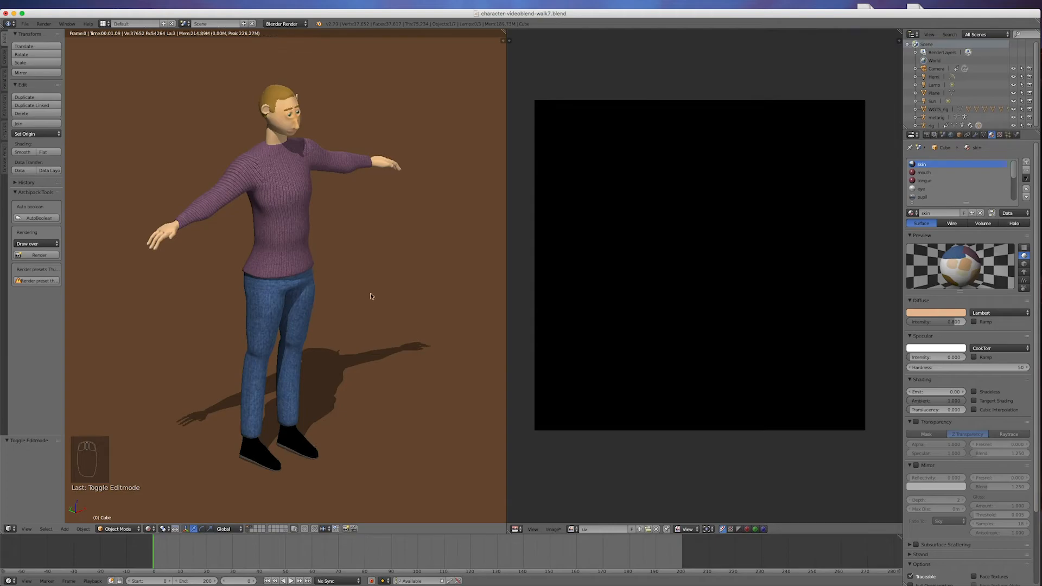
scroll(288, 259, up, 1)
drag(414, 329, 70, 320)
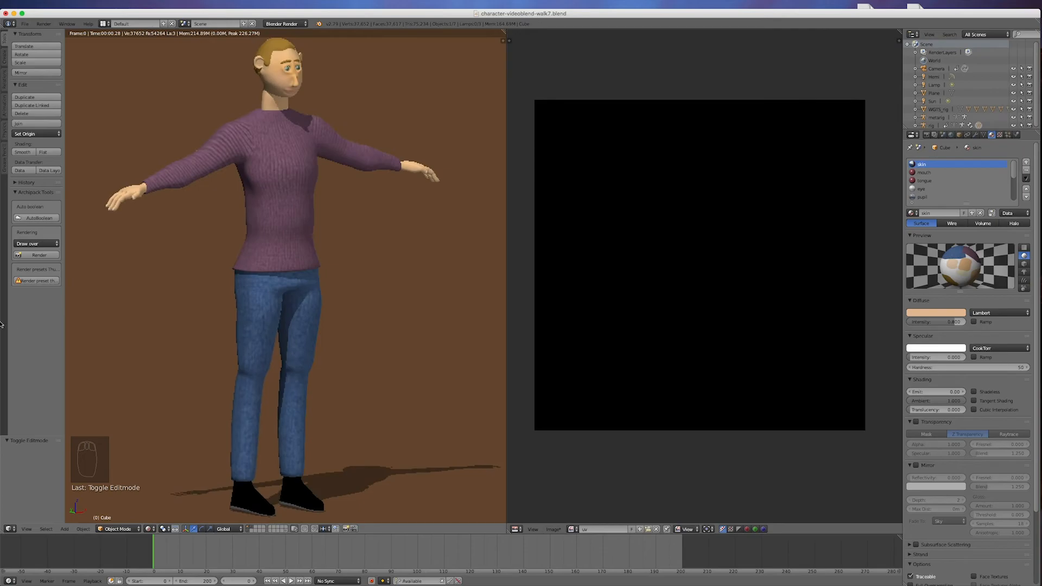
drag(186, 318, 268, 326)
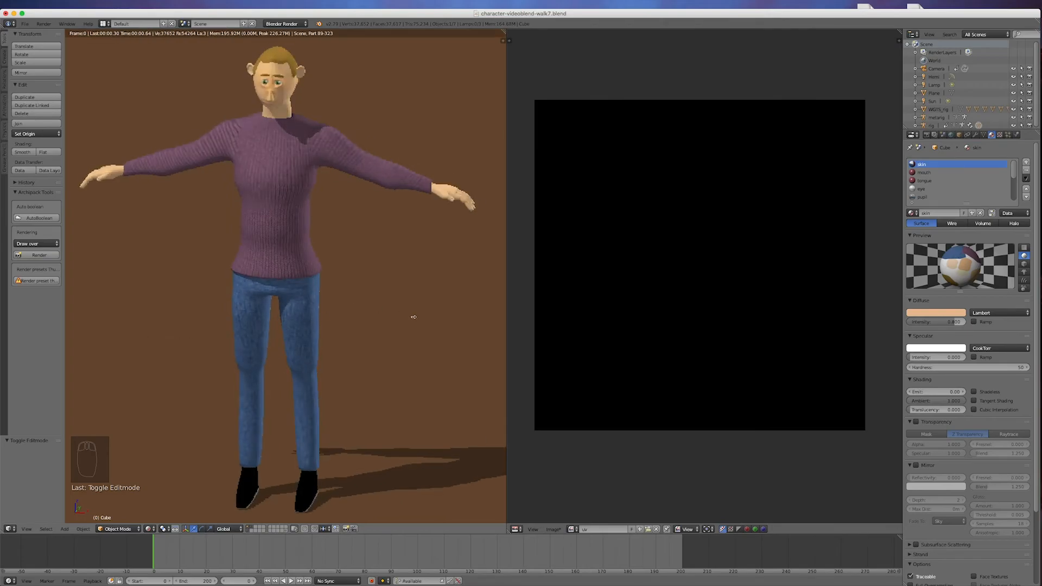
- Enable the image texture's Normal influence under Geometry for the skin material and set it to 0.2
drag(412, 314, 377, 315)
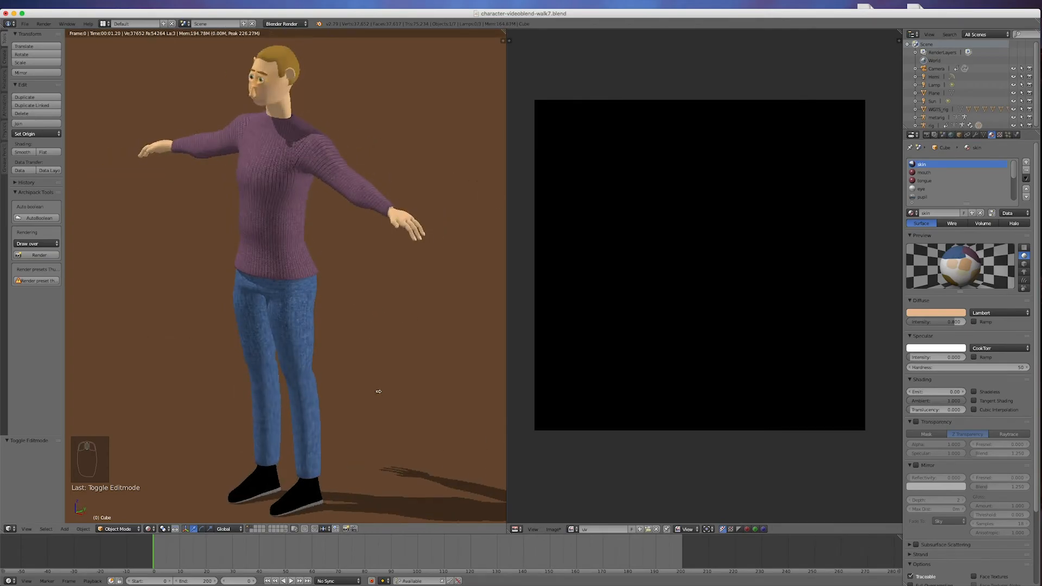
scroll(302, 386, down, 1)
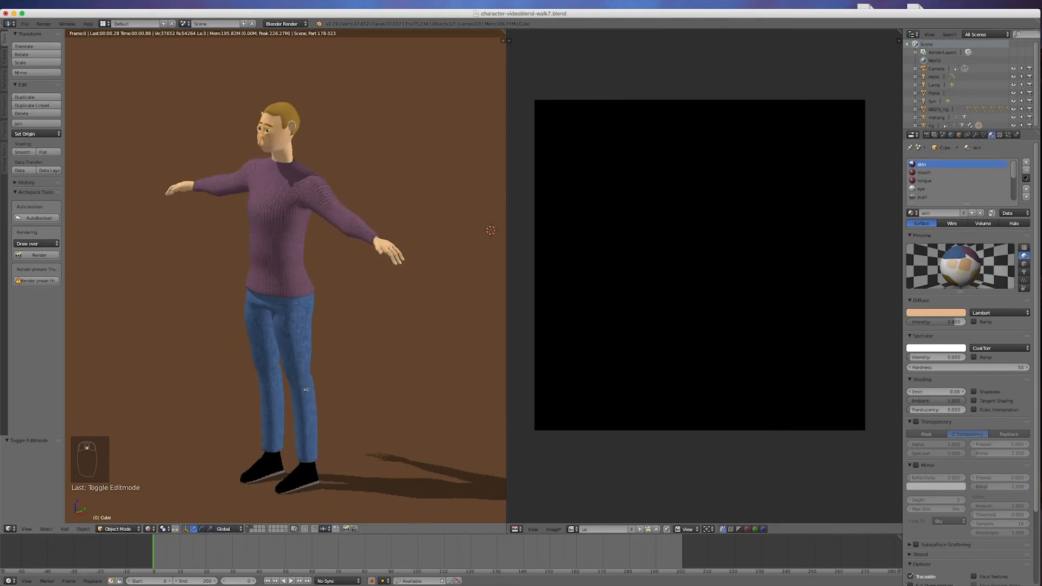
scroll(307, 389, up, 1)
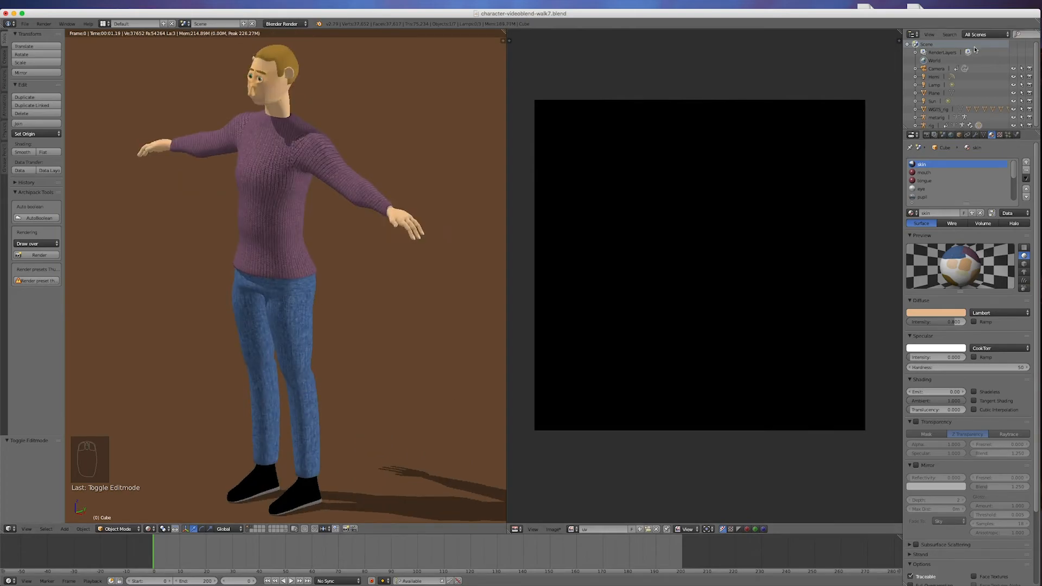
click(1001, 135)
scroll(977, 539, down, 5)
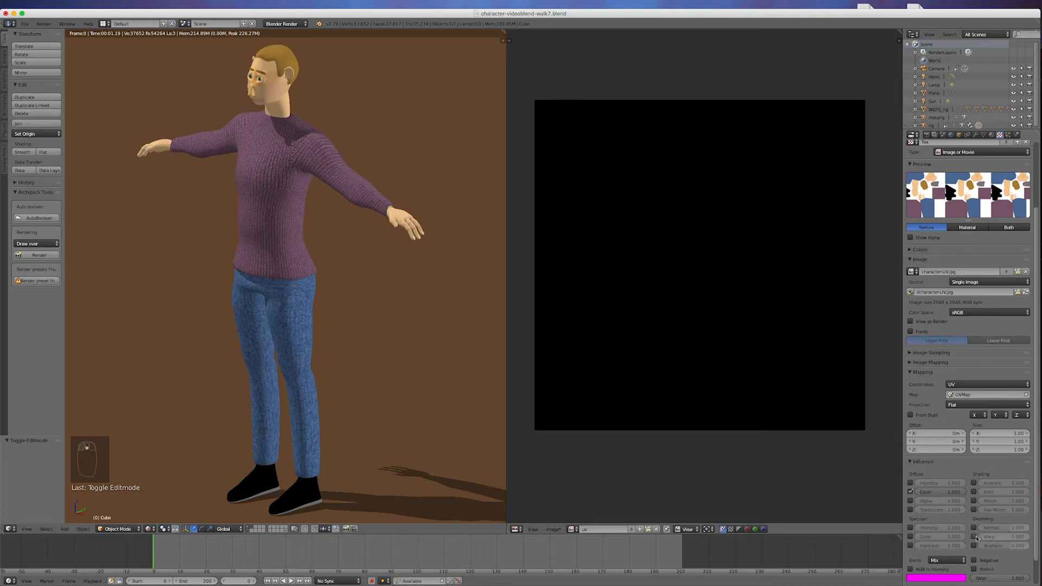
scroll(977, 539, down, 2)
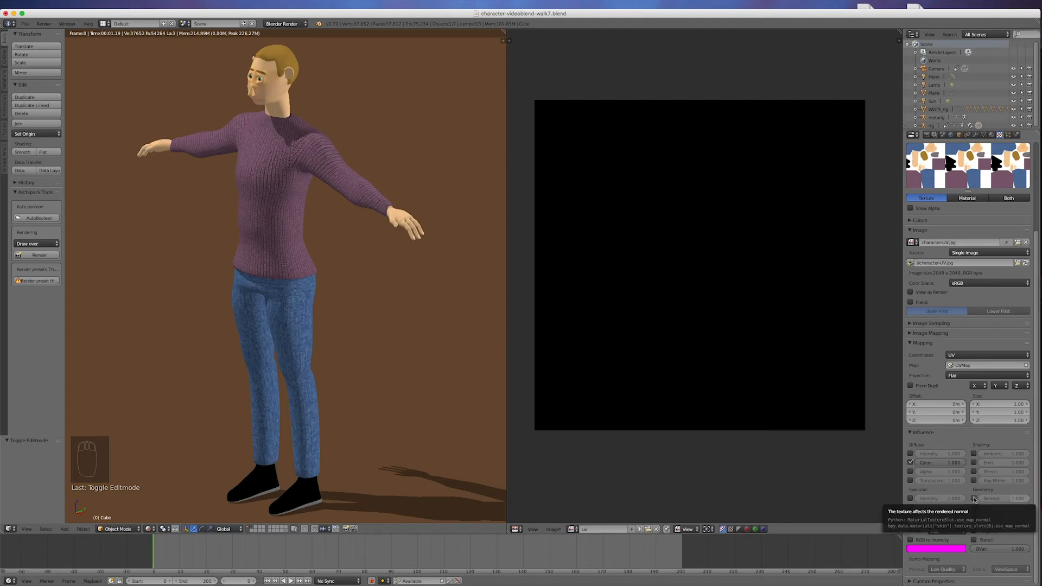
click(975, 498)
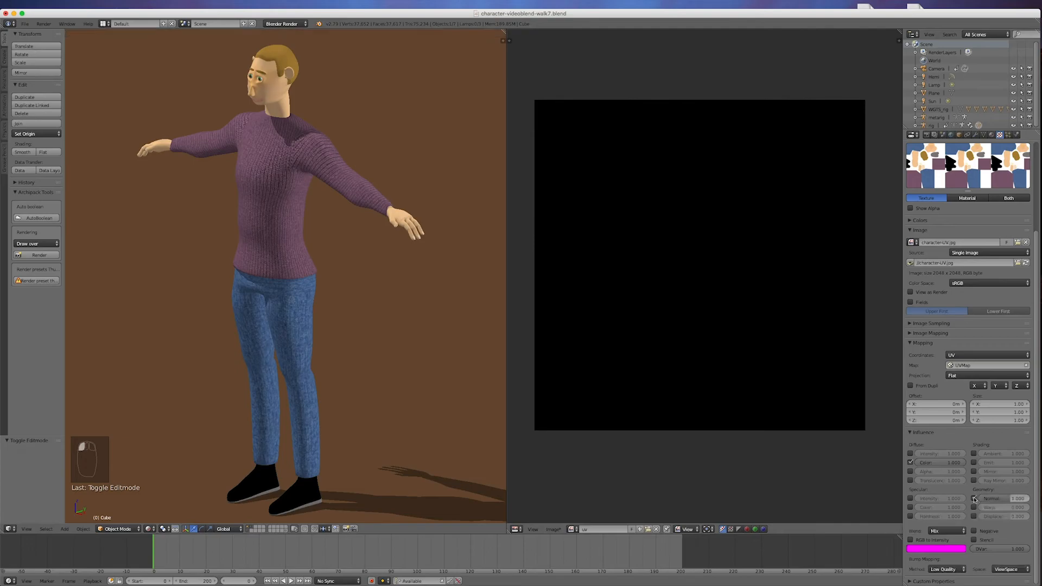
click(1010, 499)
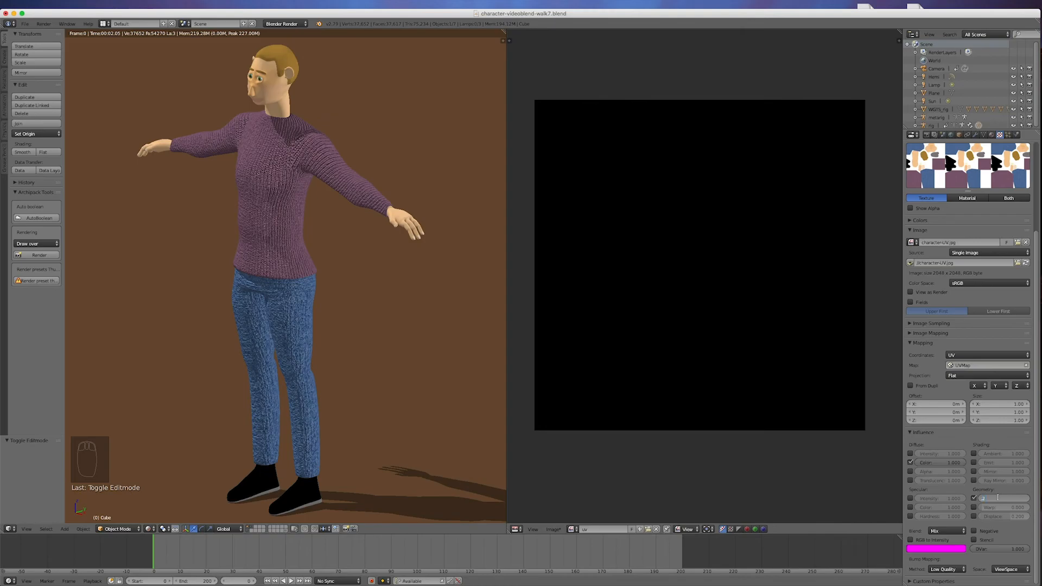
text(.2)
key(Return)
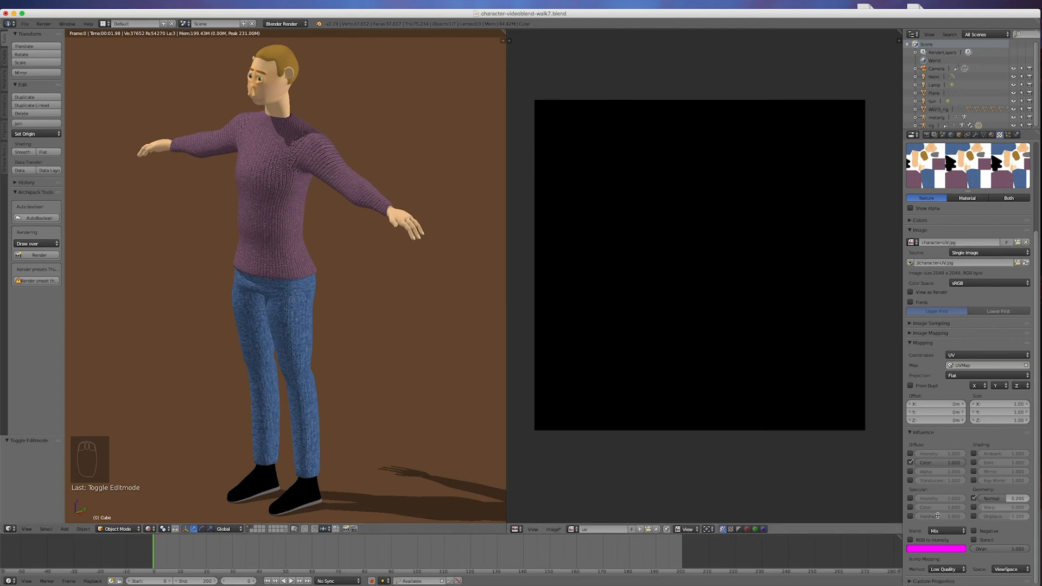
- Compare the rendered character with the texture's Normal influence off and on, and inspect the jumper and jeans up close and from the front
click(974, 498)
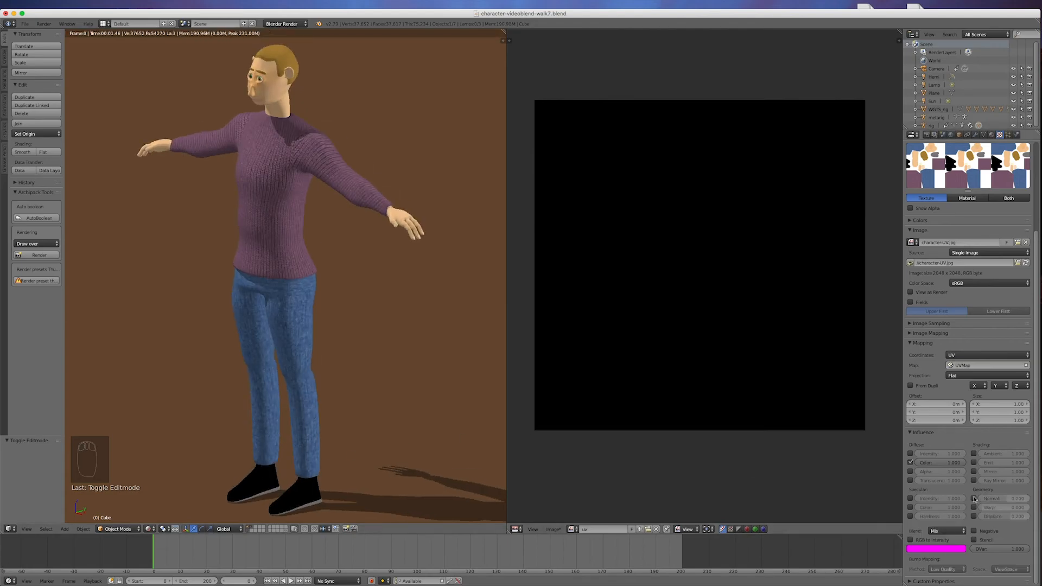
click(974, 498)
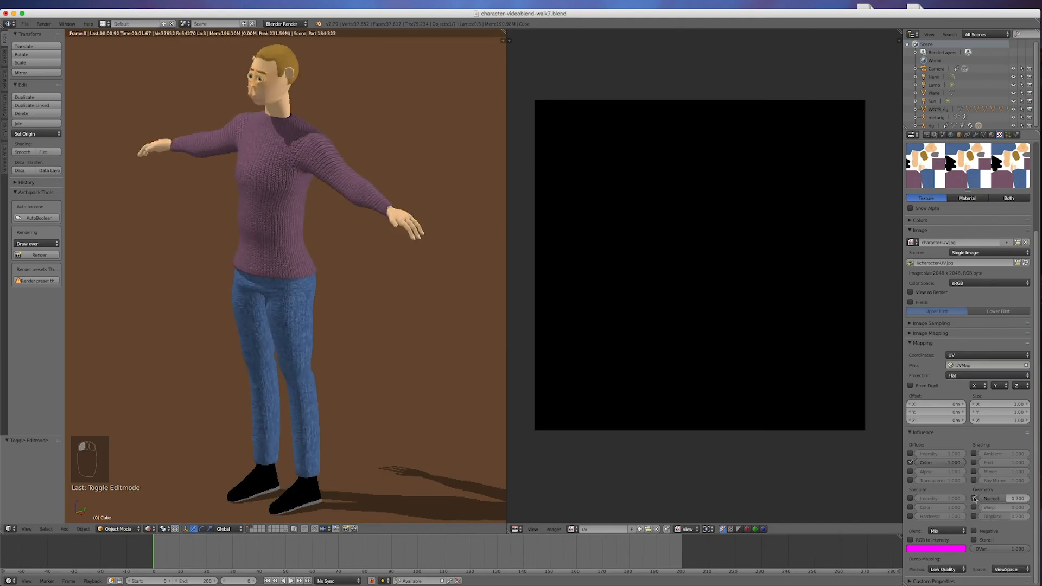
scroll(259, 161, up, 4)
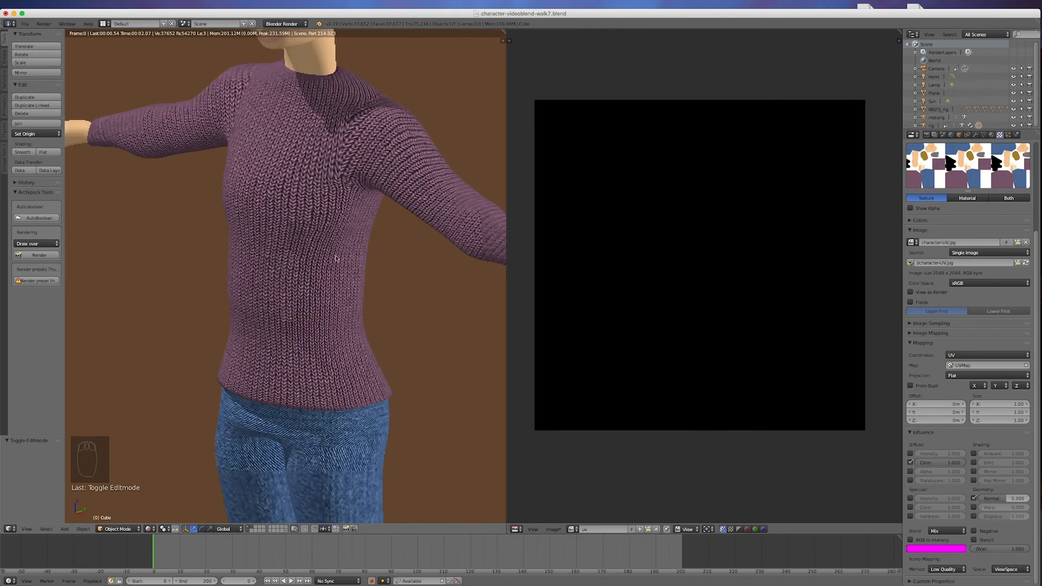
scroll(274, 307, down, 5)
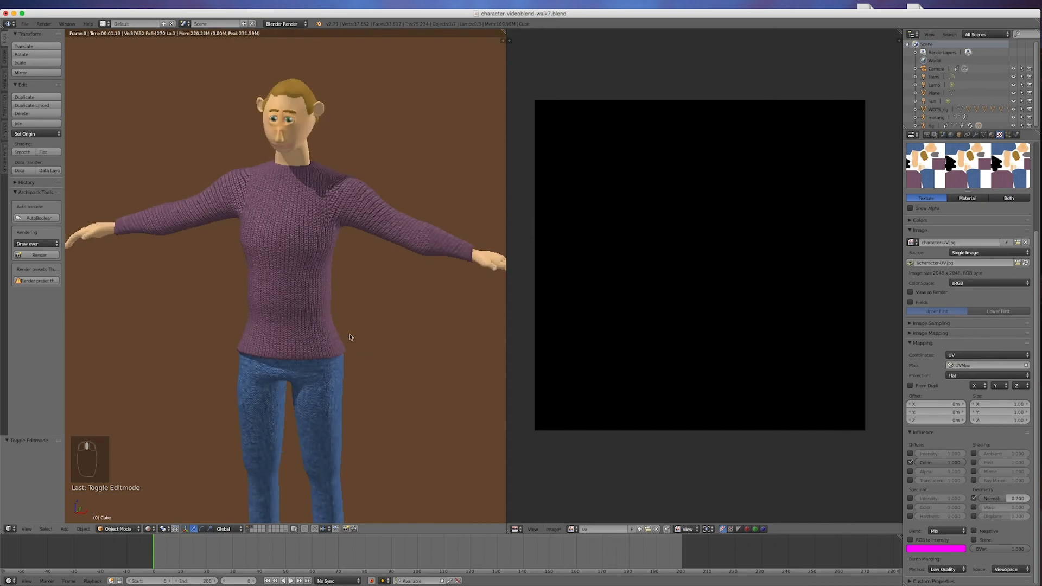
drag(352, 339, 363, 335)
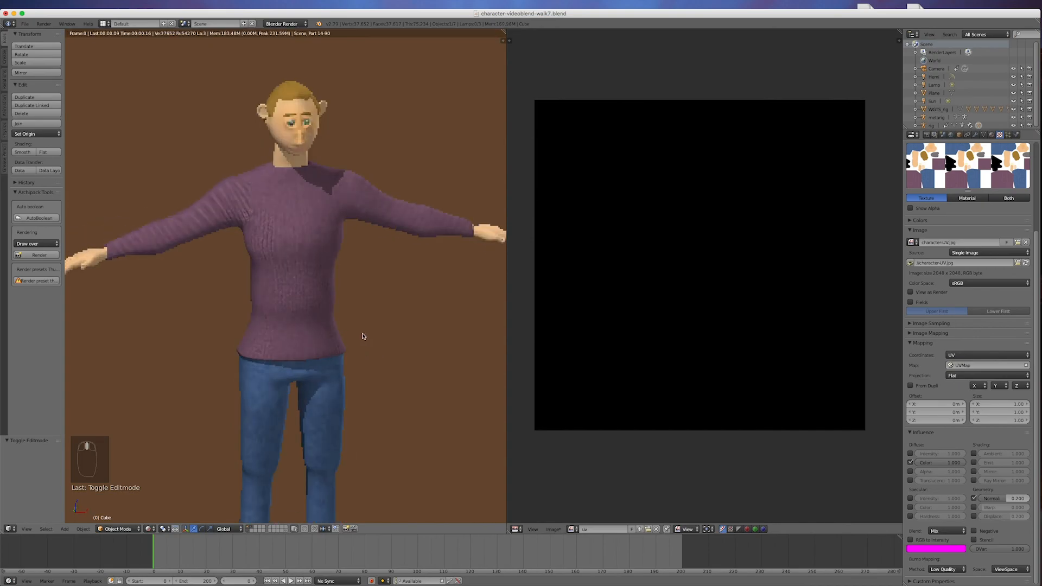
- Save the current Blender file with the textured character
click(25, 24)
click(39, 87)
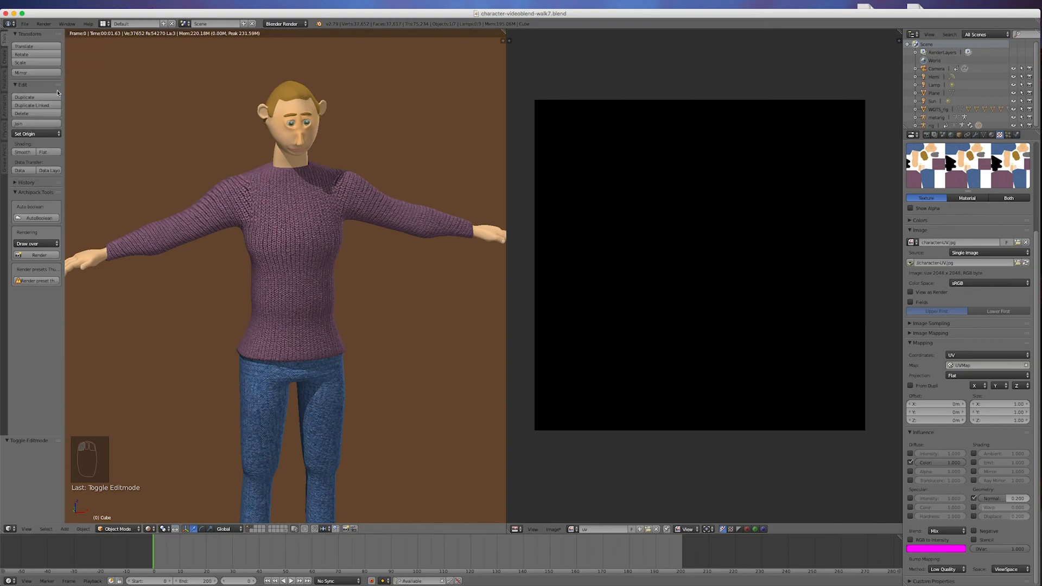